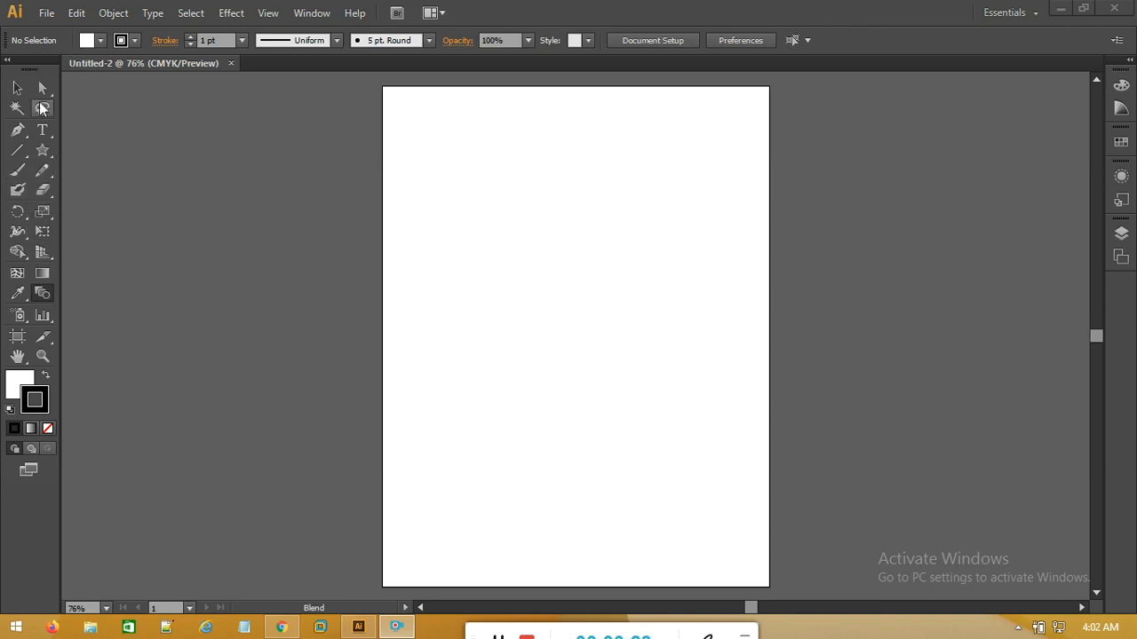
# - Draw a large rectangle near the page's upper-left corner and fill it with blue (C 87.4, M 75.98, Y 0, K 0)
pyautogui.moveTo(50, 150); pyautogui.dragTo(73, 152)
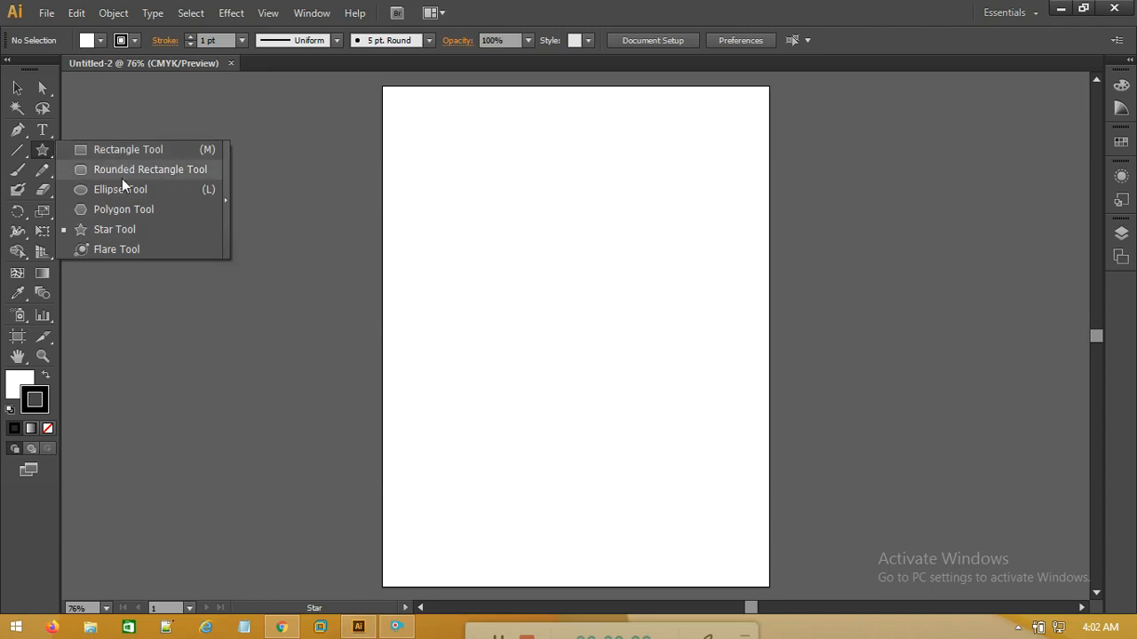
pyautogui.click(117, 149)
pyautogui.moveTo(407, 111); pyautogui.dragTo(534, 244)
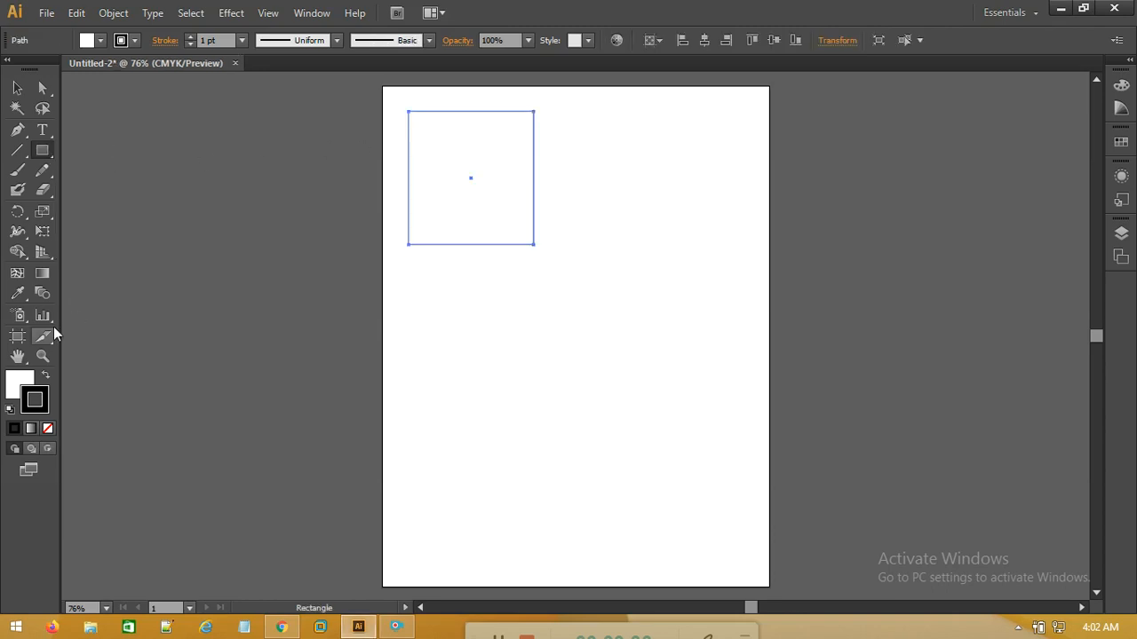
pyautogui.click(21, 385)
pyautogui.doubleClick(21, 391)
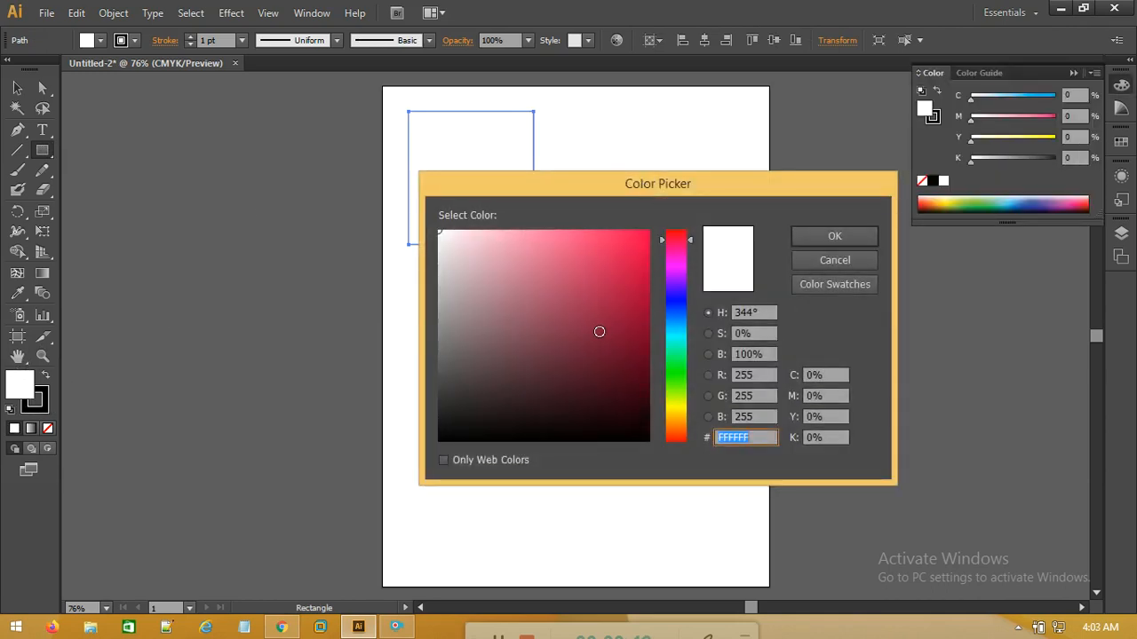
pyautogui.click(676, 307)
pyautogui.moveTo(613, 266); pyautogui.dragTo(668, 229)
pyautogui.click(798, 236)
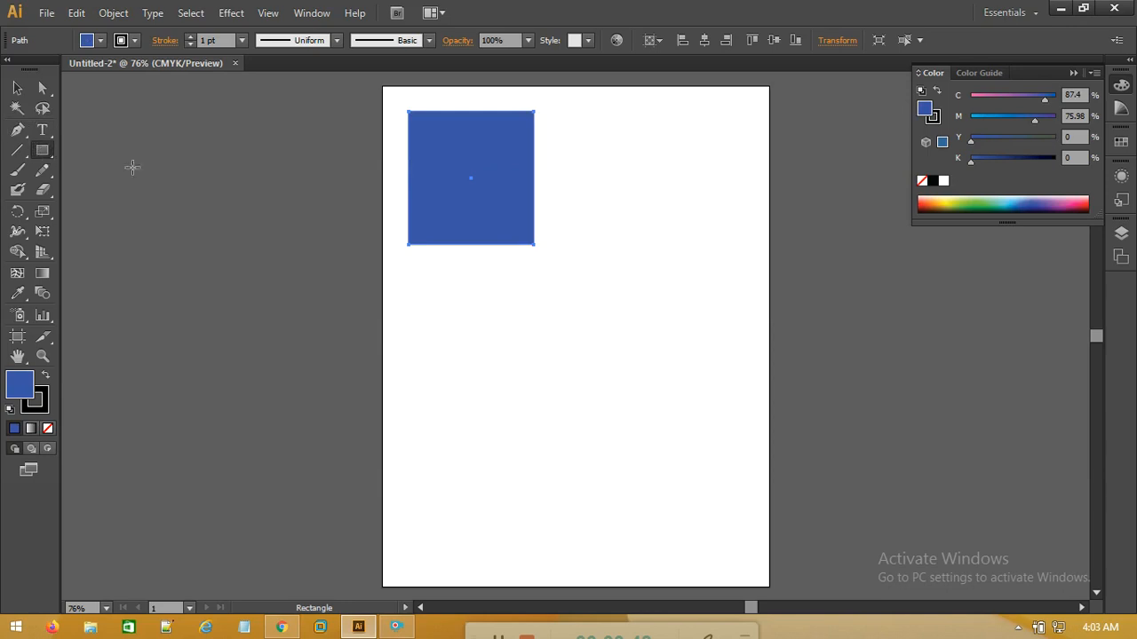
# - Draw a smaller blue rectangle near the page's lower-right corner and deselect it
pyautogui.moveTo(671, 488); pyautogui.dragTo(735, 555)
pyautogui.press('v')
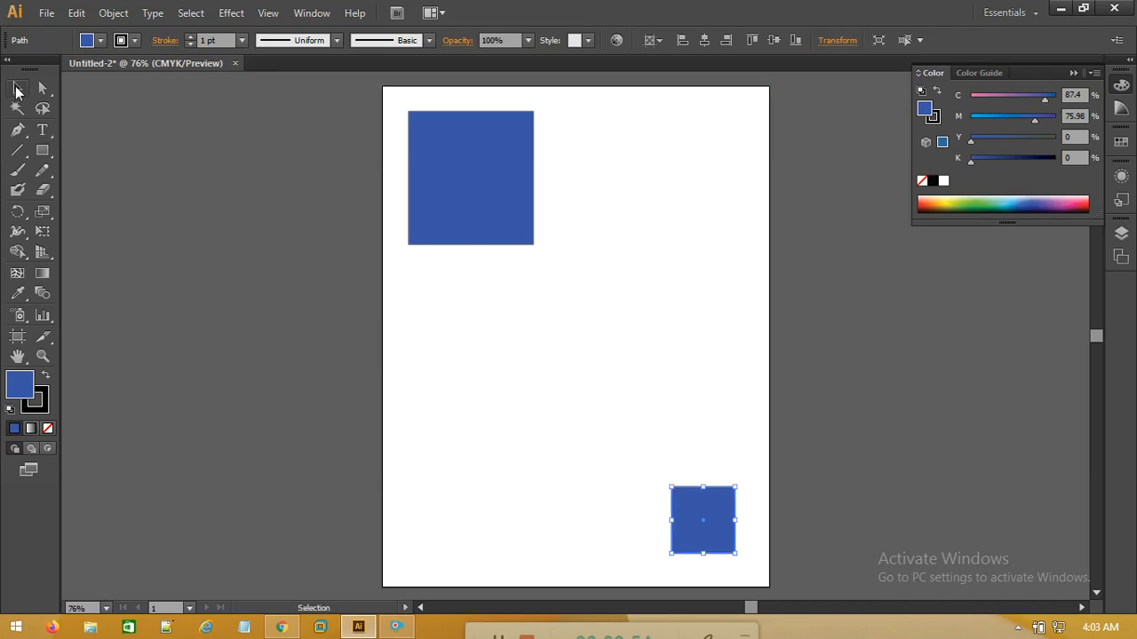
pyautogui.click(668, 208)
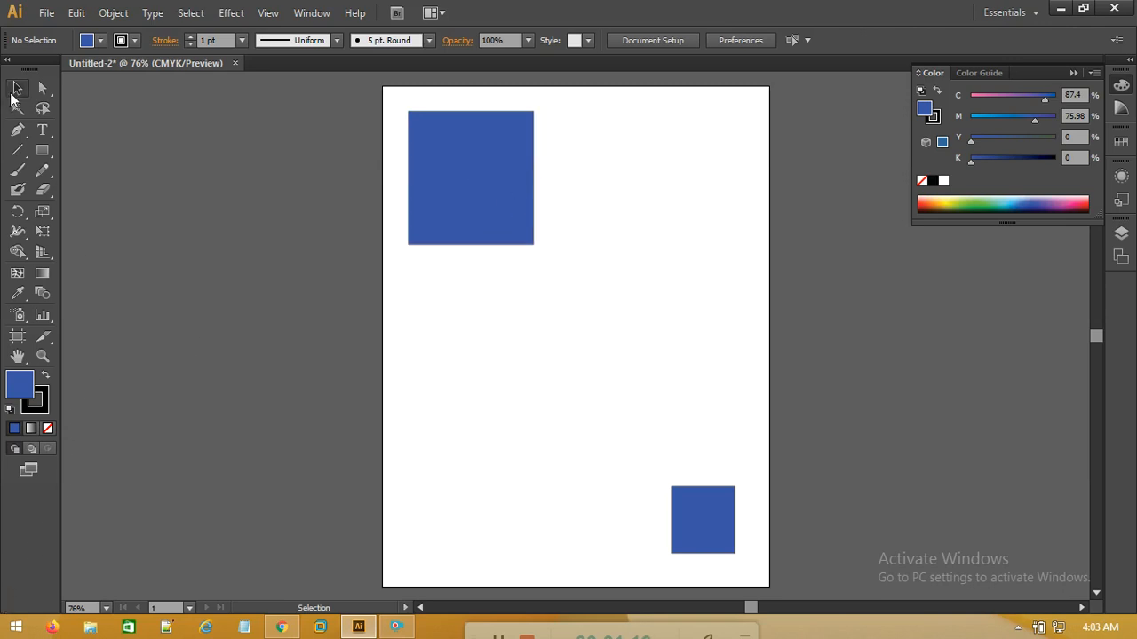
# - Blend the large and small blue rectangles into a diagonal series with the Blend tool
pyautogui.moveTo(396, 120); pyautogui.dragTo(715, 543)
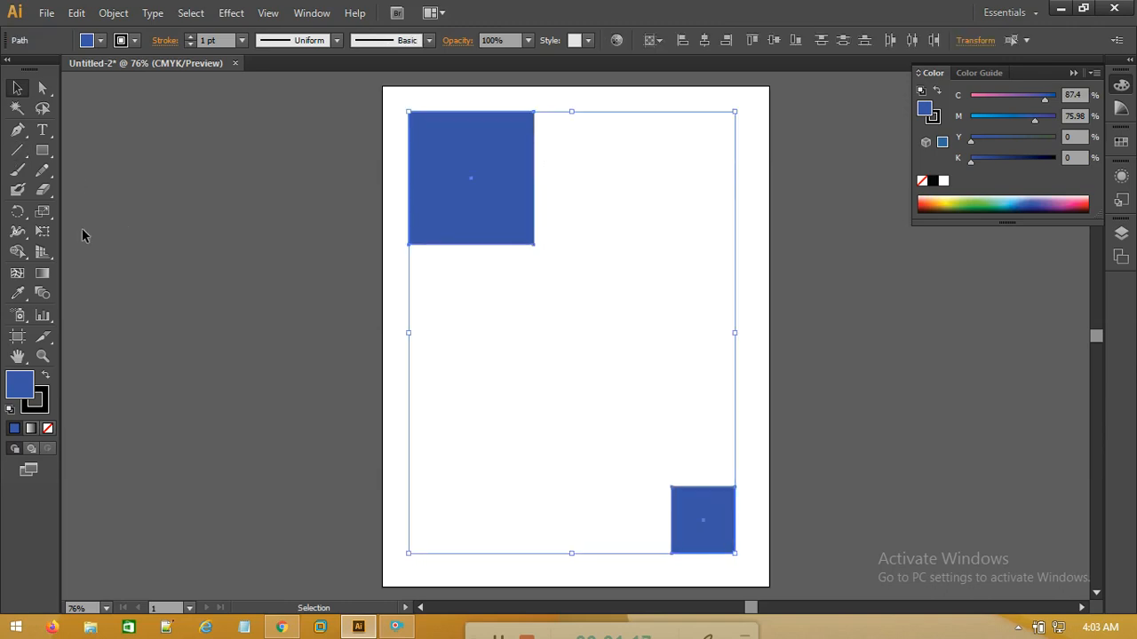
pyautogui.click(46, 296)
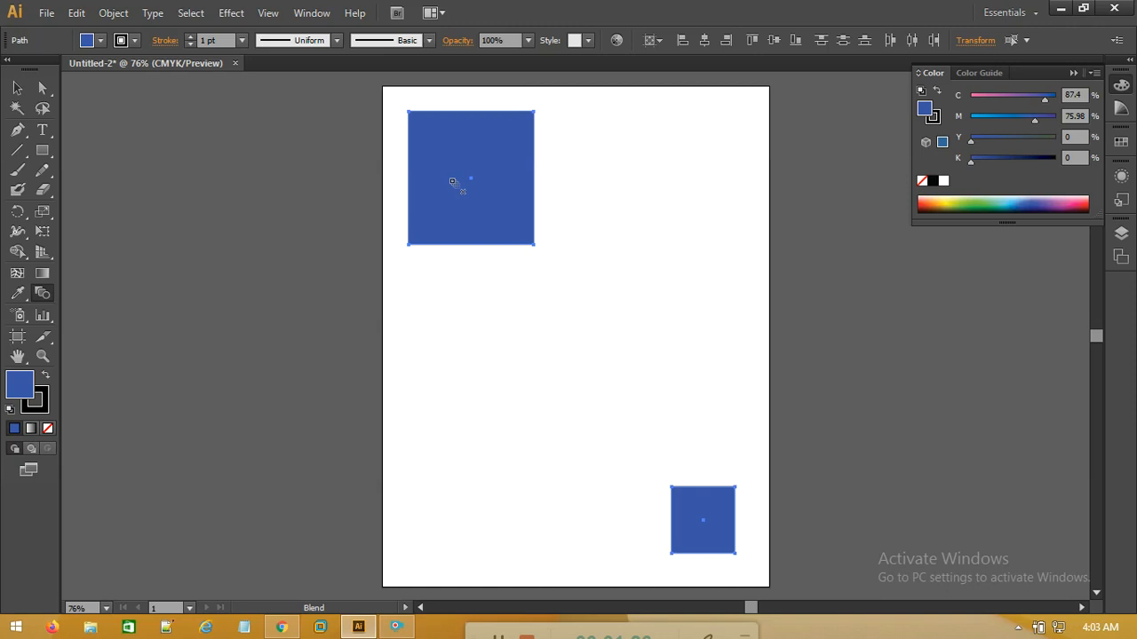
pyautogui.click(710, 506)
pyautogui.click(457, 152)
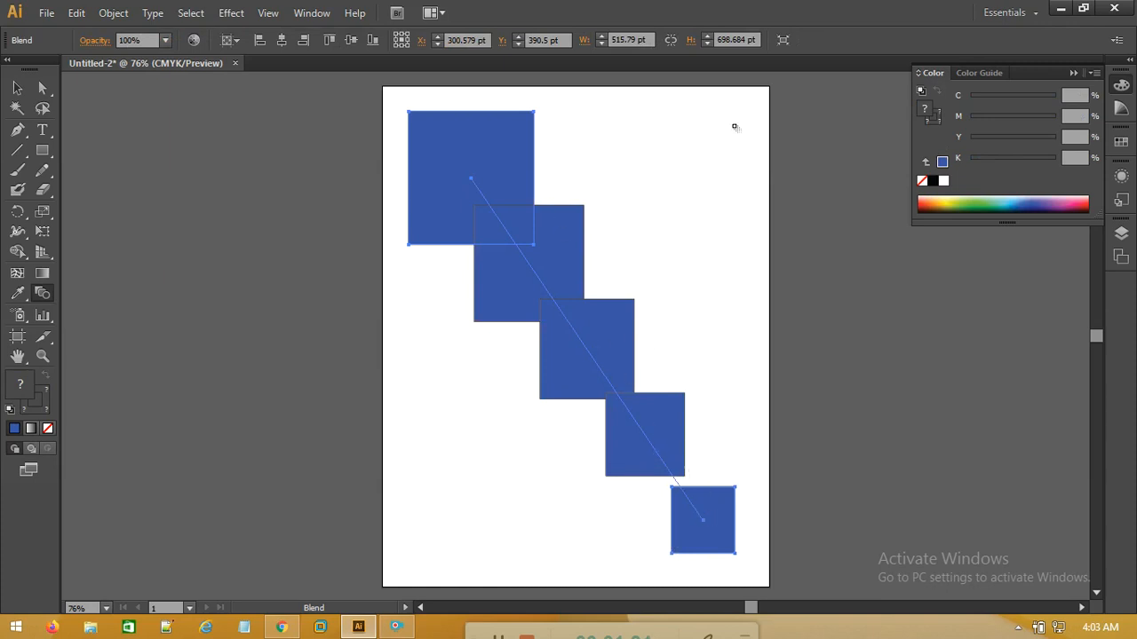
pyautogui.click(17, 88)
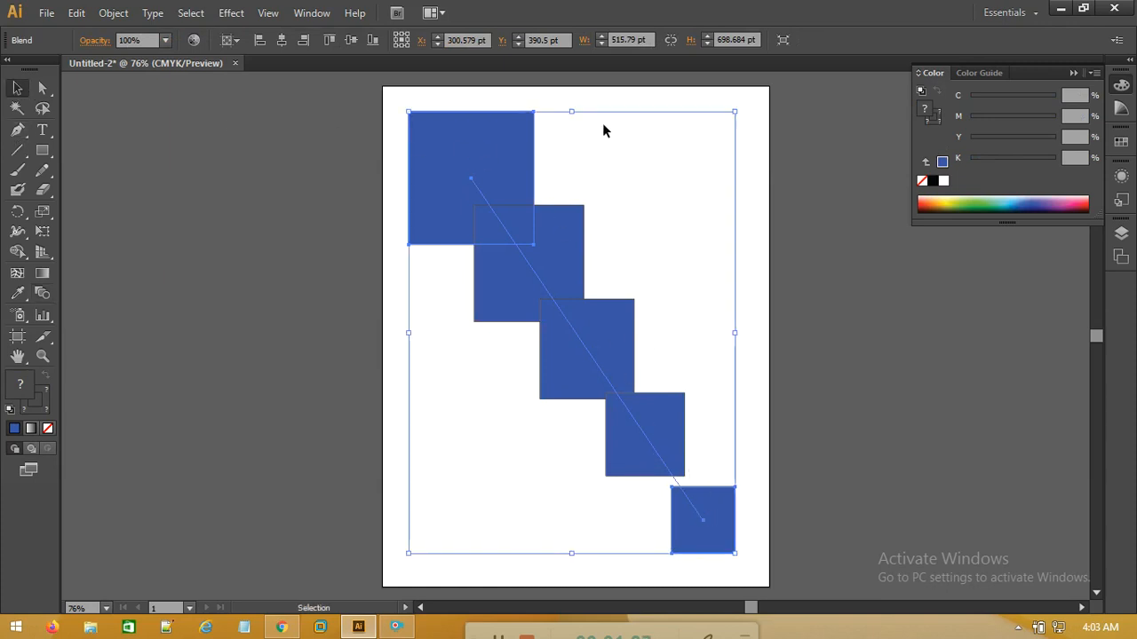
pyautogui.click(682, 374)
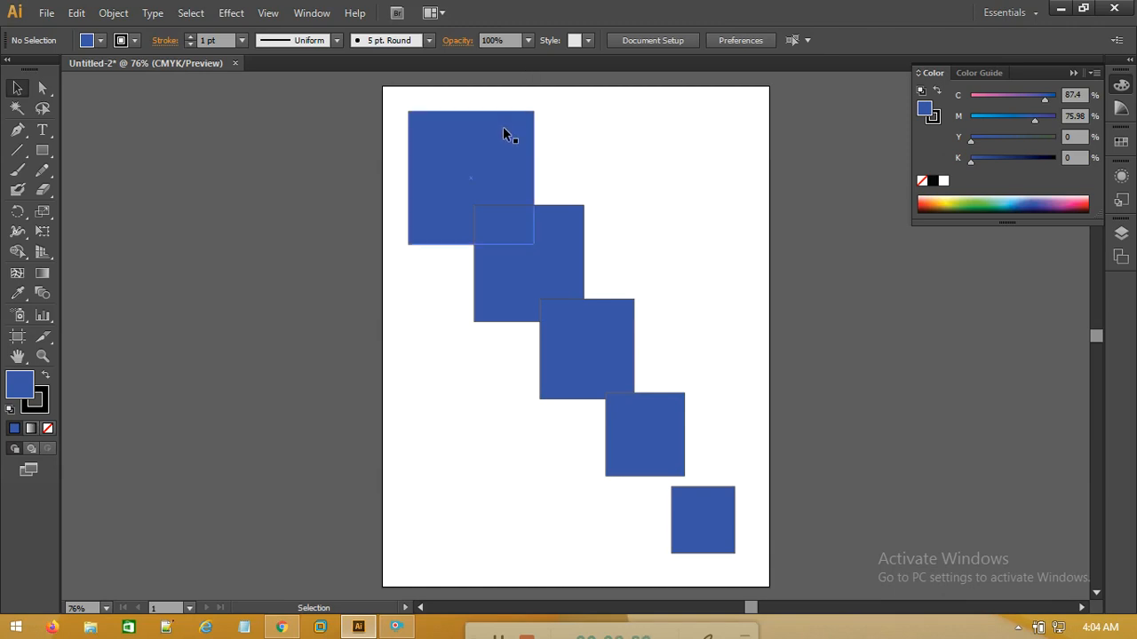
# - Undo the blend between the two rectangles and delete the small rectangle near the page's lower-right corner
pyautogui.hotkey('ctrl', 'z')
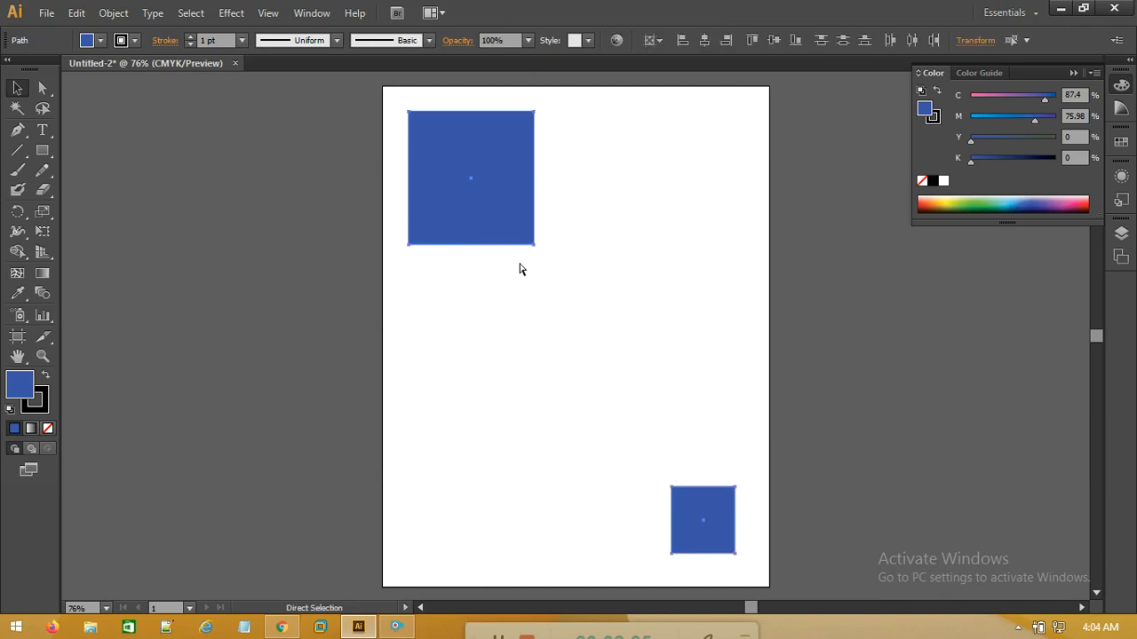
pyautogui.click(19, 89)
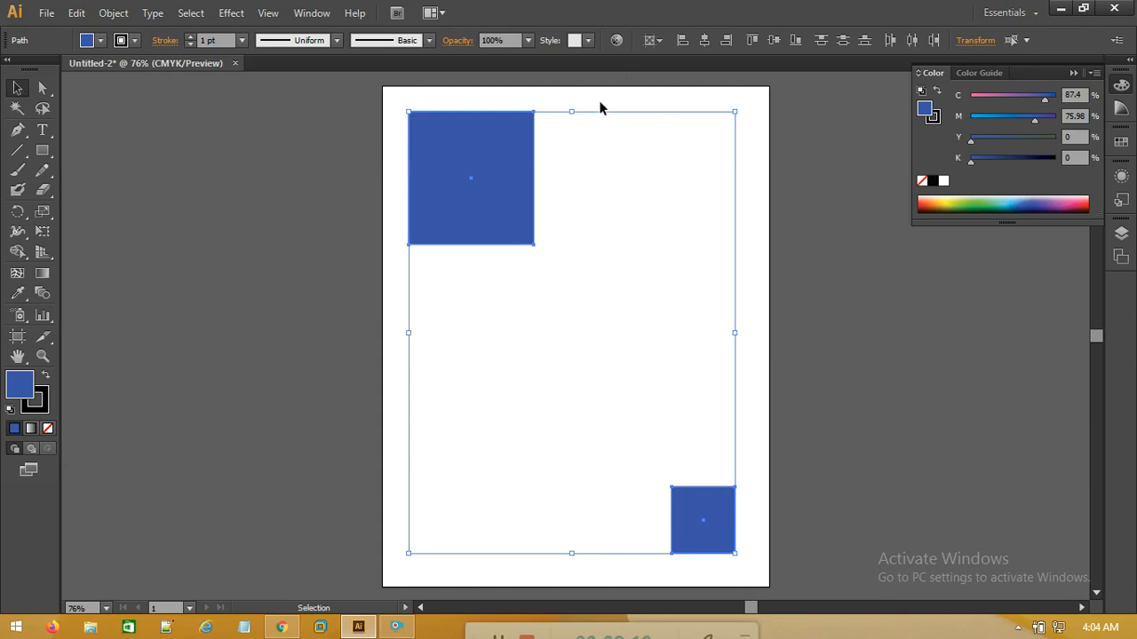
pyautogui.click(600, 464)
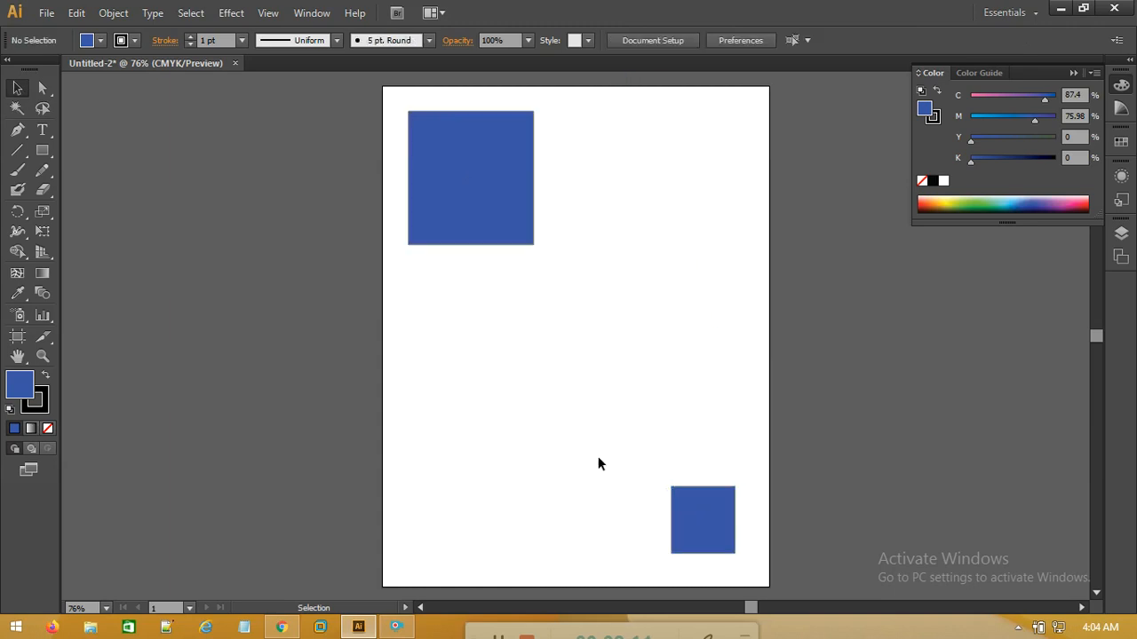
pyautogui.click(693, 513)
pyautogui.press('Delete')
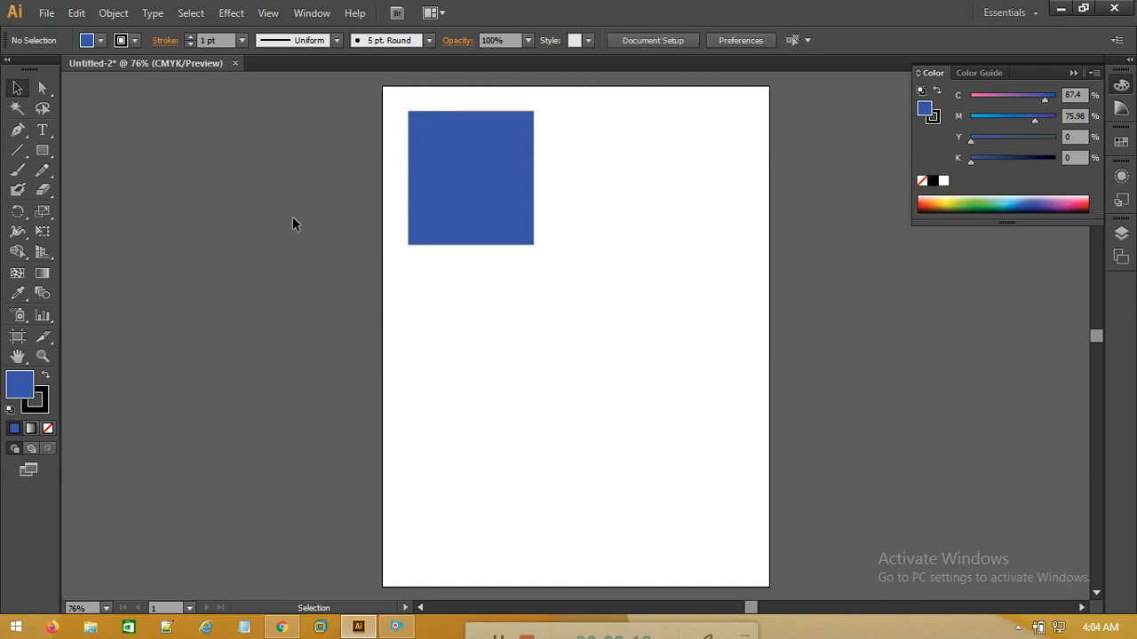
# - Draw a small blue circle in the page's lower-right corner with the Ellipse tool
pyautogui.click(49, 152)
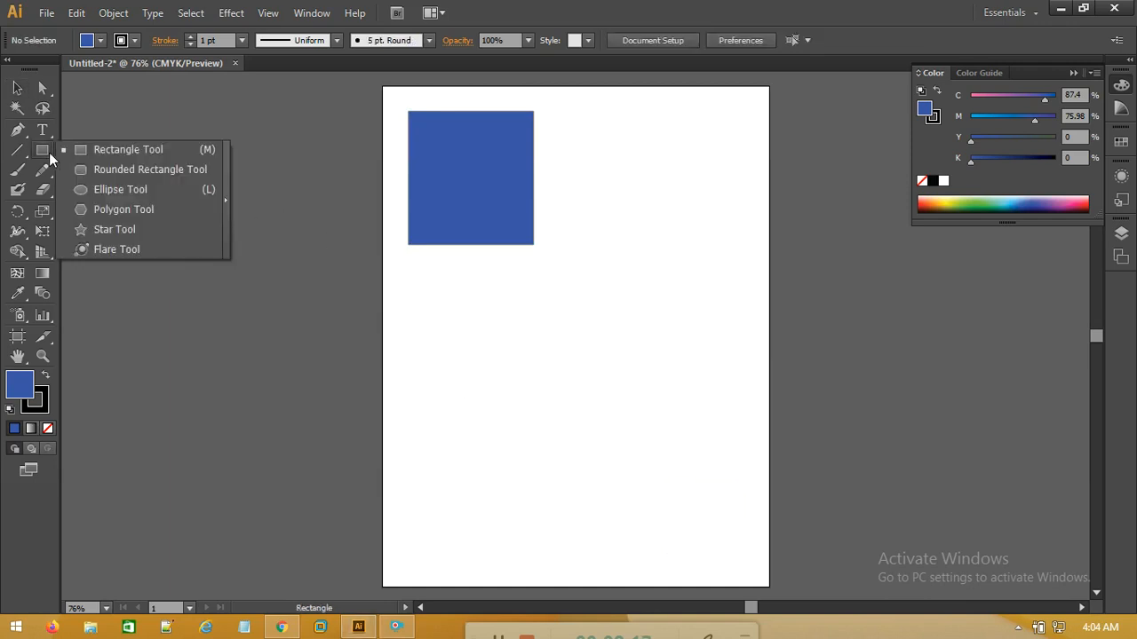
pyautogui.click(112, 193)
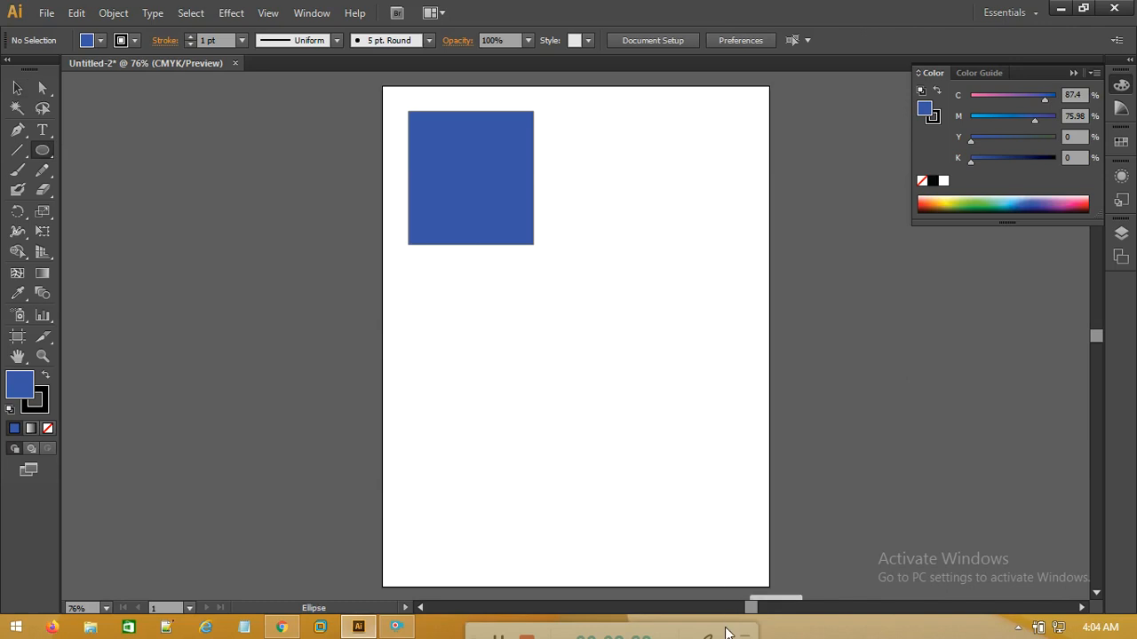
pyautogui.moveTo(689, 512); pyautogui.dragTo(758, 580)
pyautogui.click(25, 92)
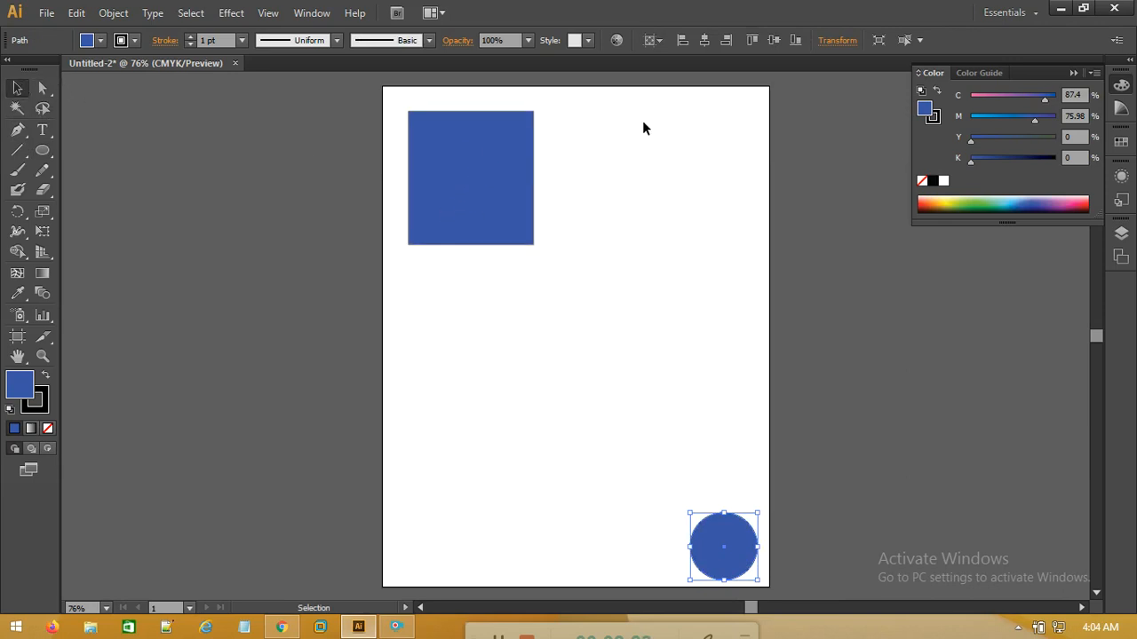
# - Blend the large blue rectangle with the small circle using the Blend tool and deselect the result
pyautogui.moveTo(389, 130); pyautogui.dragTo(740, 550)
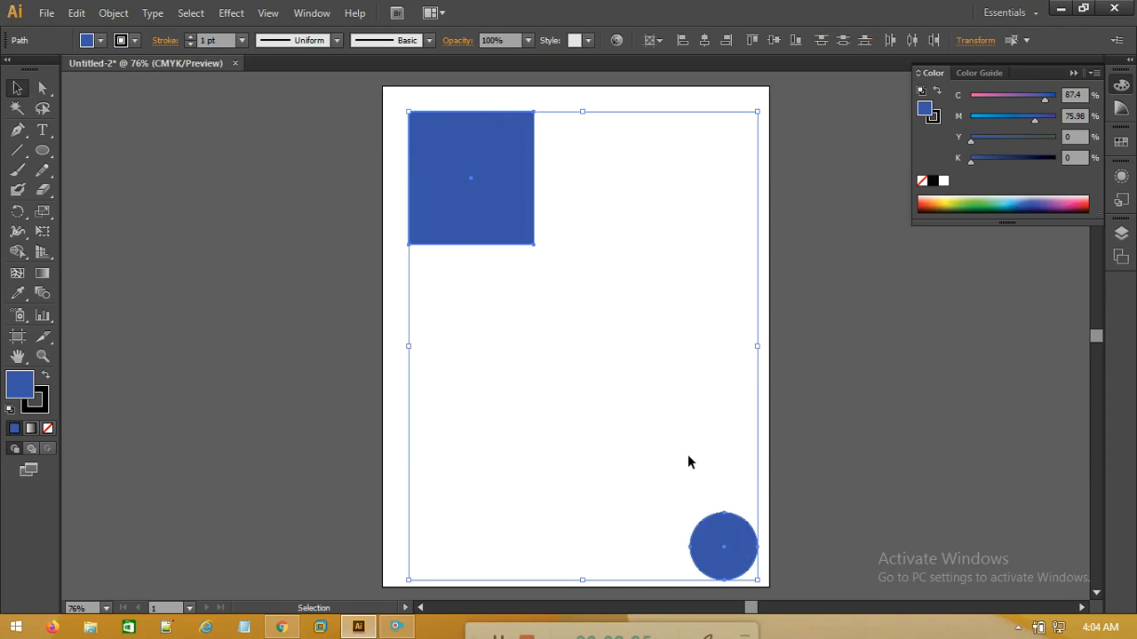
pyautogui.click(42, 293)
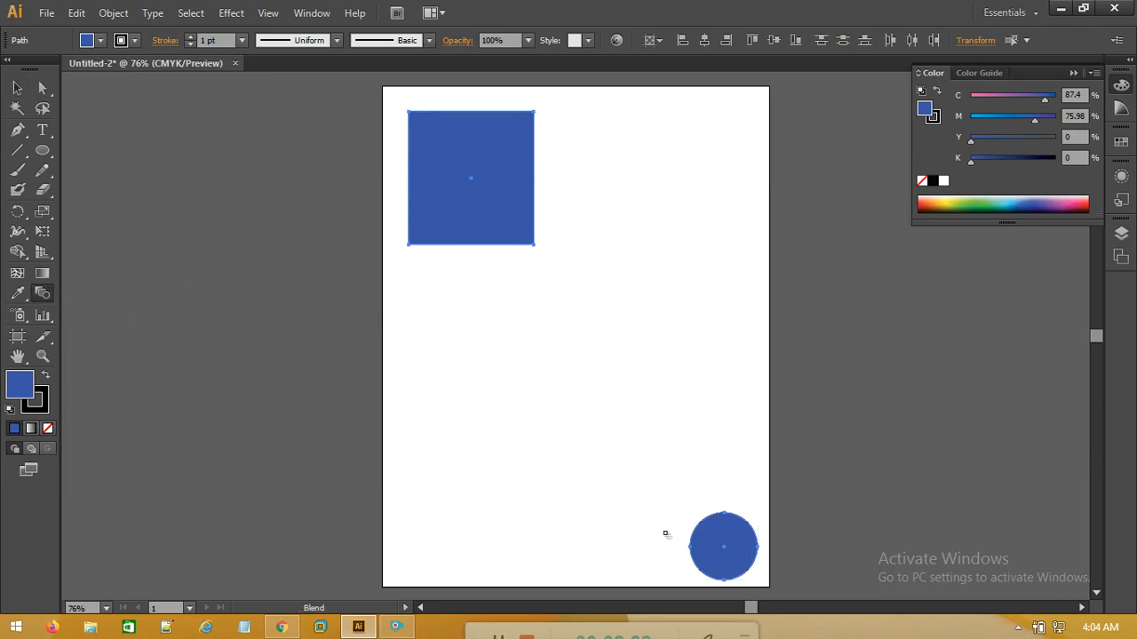
pyautogui.click(477, 135)
pyautogui.click(724, 543)
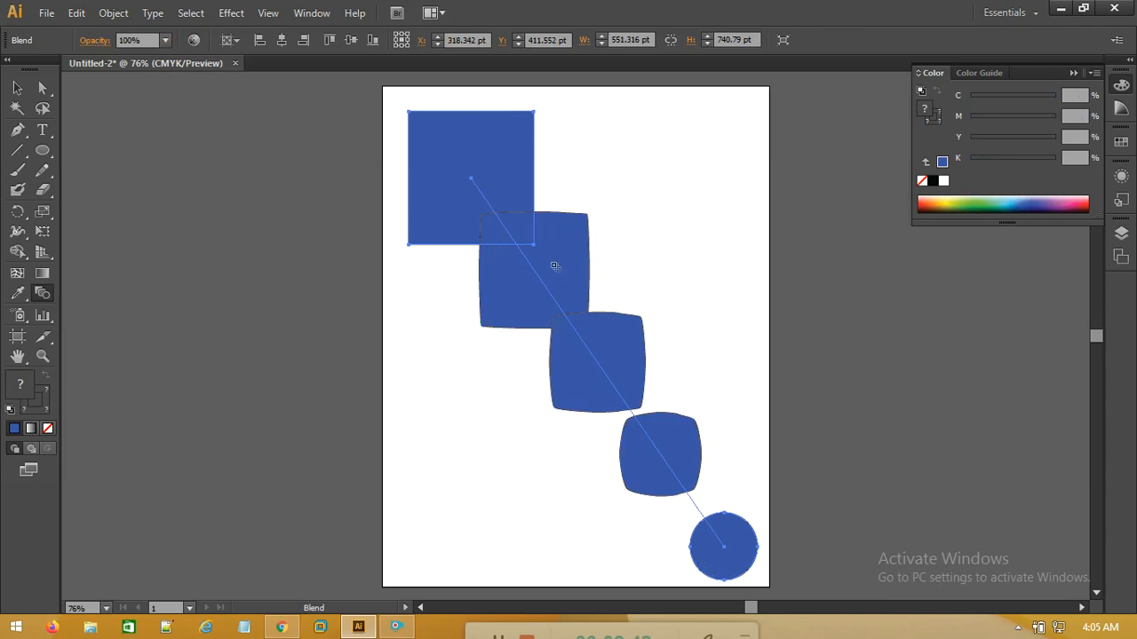
pyautogui.click(17, 87)
pyautogui.click(647, 105)
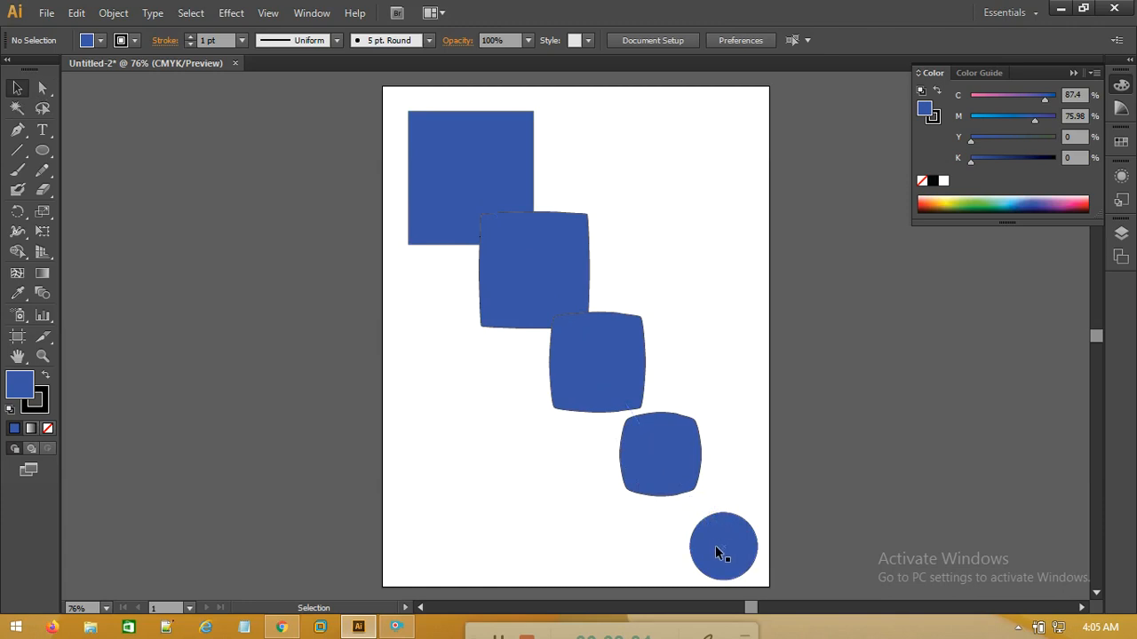
# - Undo the rectangle-to-circle blend and the drawing of both shapes until the page is empty
pyautogui.hotkey('ctrl', 'z')
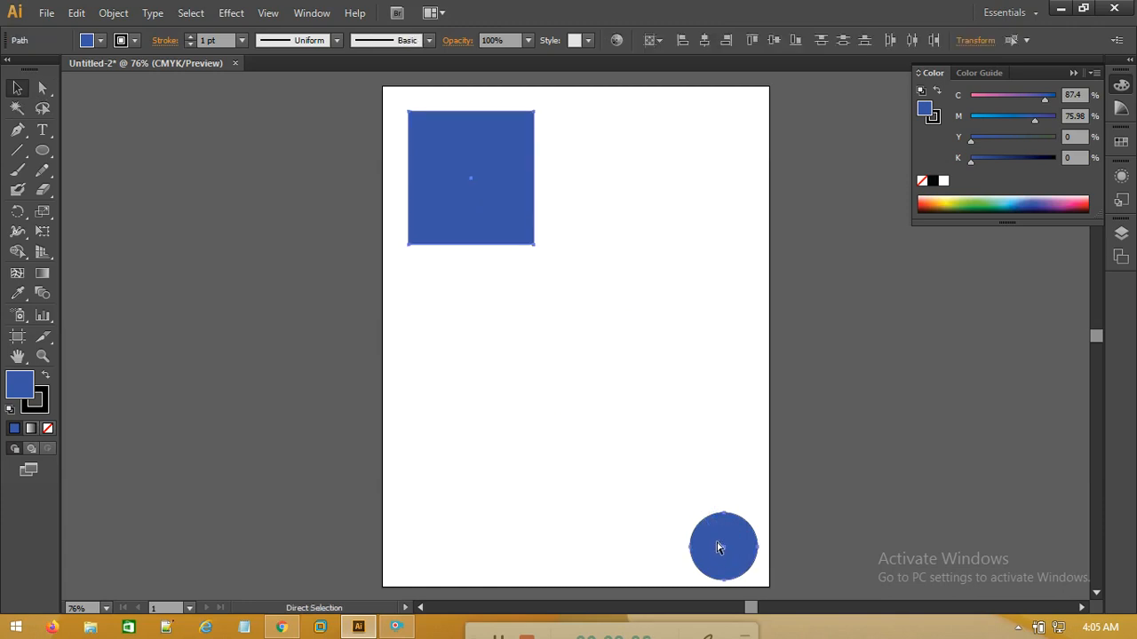
pyautogui.hotkey('ctrl', 'z')
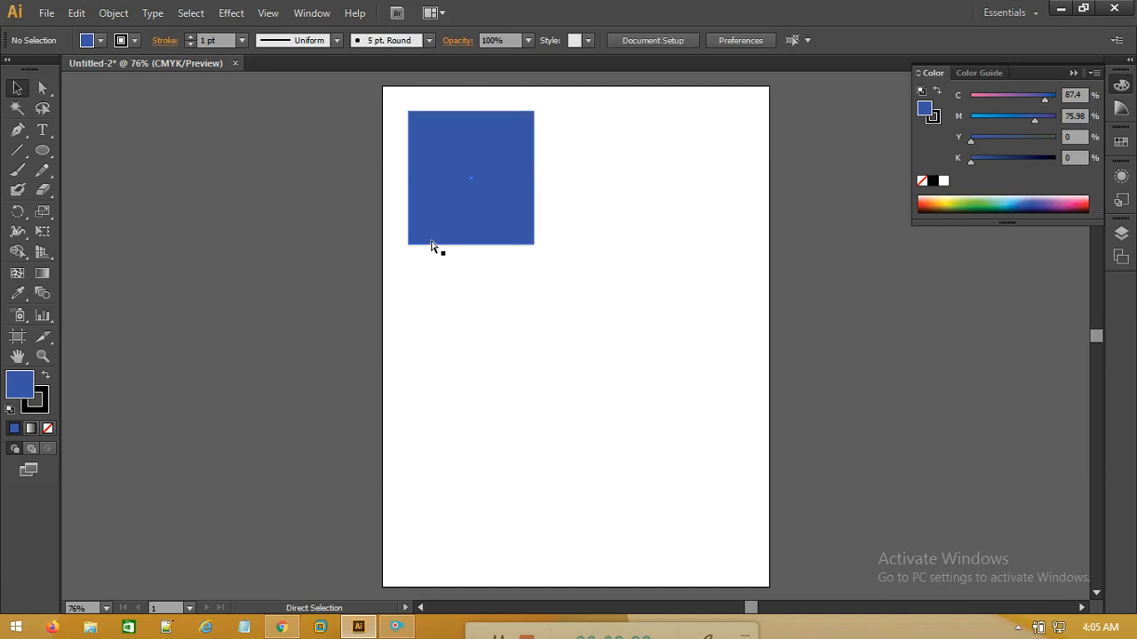
pyautogui.hotkey('ctrl', 'z')
pyautogui.hotkey('ctrl', 'z')
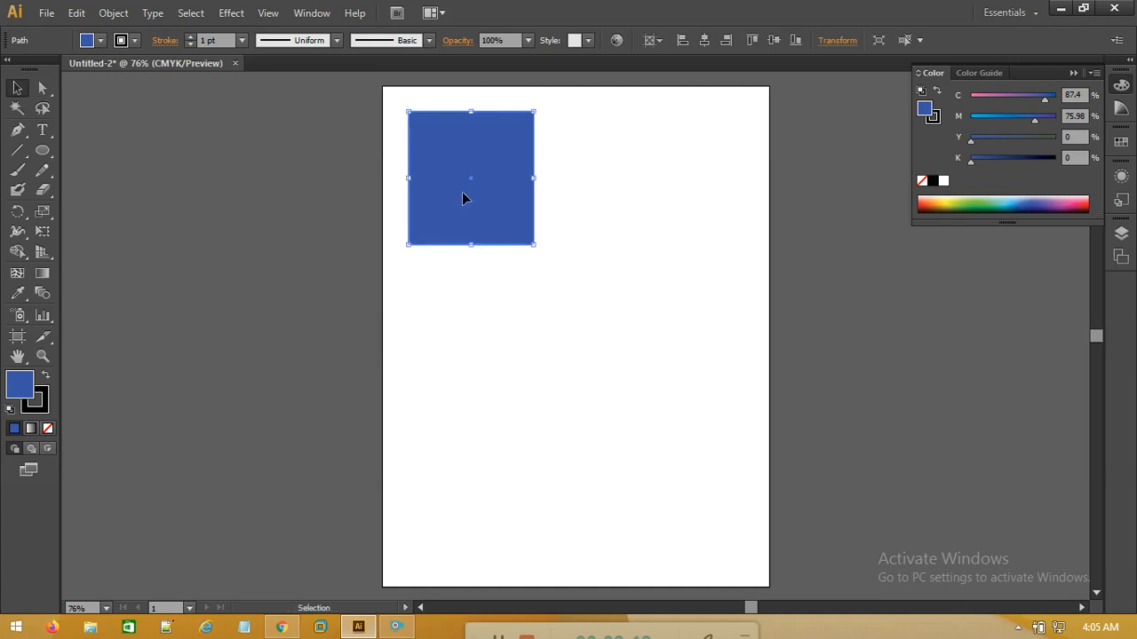
pyautogui.hotkey('ctrl', 'z')
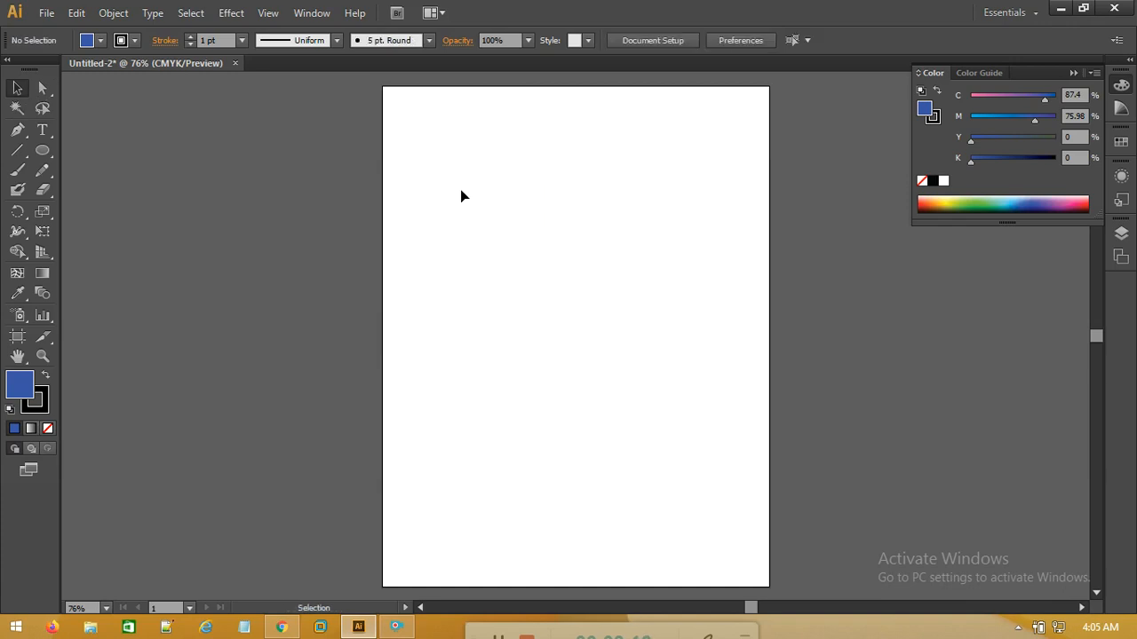
# - Draw a blue circle near the page's upper-left corner and a tiny one near the lower-right corner
pyautogui.click(48, 151)
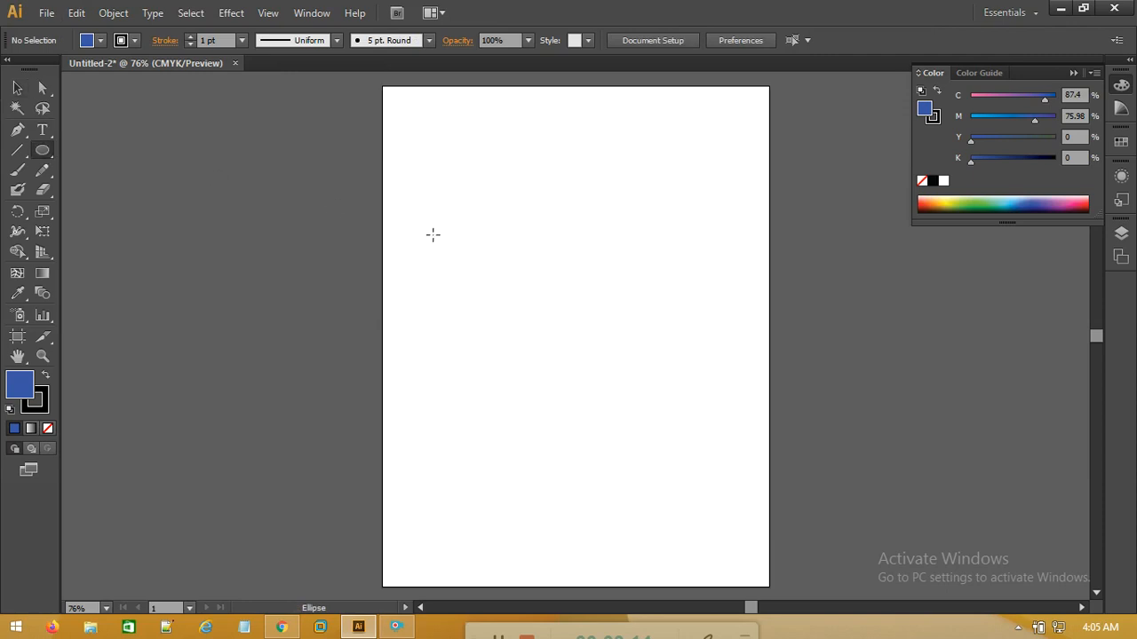
pyautogui.moveTo(403, 112); pyautogui.dragTo(452, 164)
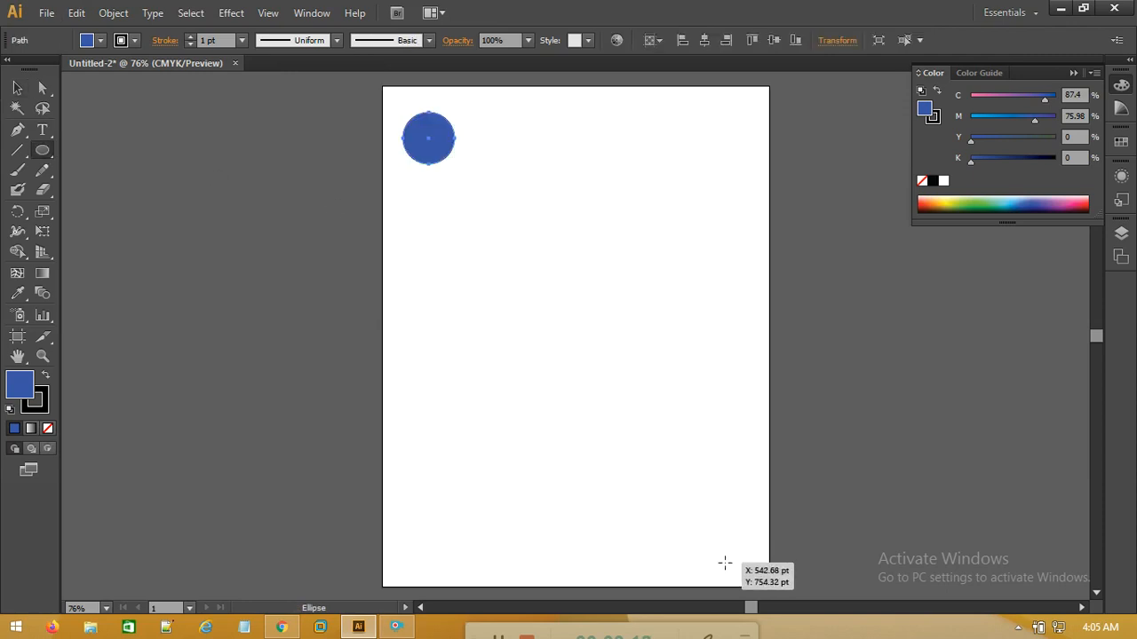
pyautogui.moveTo(737, 560); pyautogui.dragTo(747, 570)
# - Blend the larger and the tiny circle into a diagonal series with the Blend tool and deselect it
pyautogui.click(40, 88)
pyautogui.moveTo(389, 106); pyautogui.dragTo(754, 580)
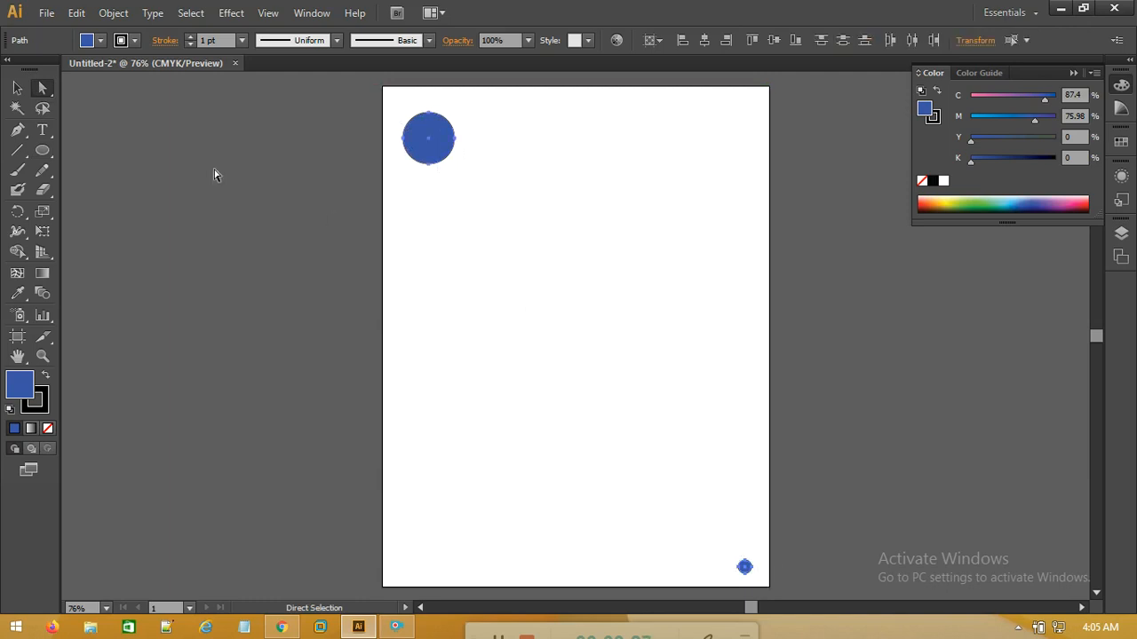
pyautogui.click(41, 298)
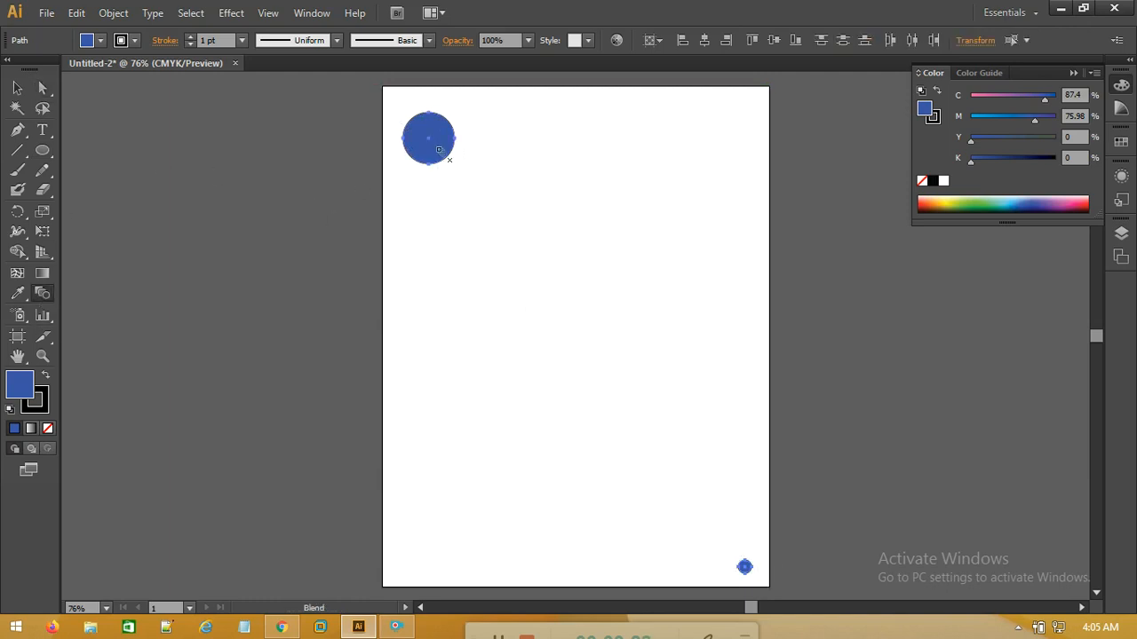
pyautogui.click(743, 564)
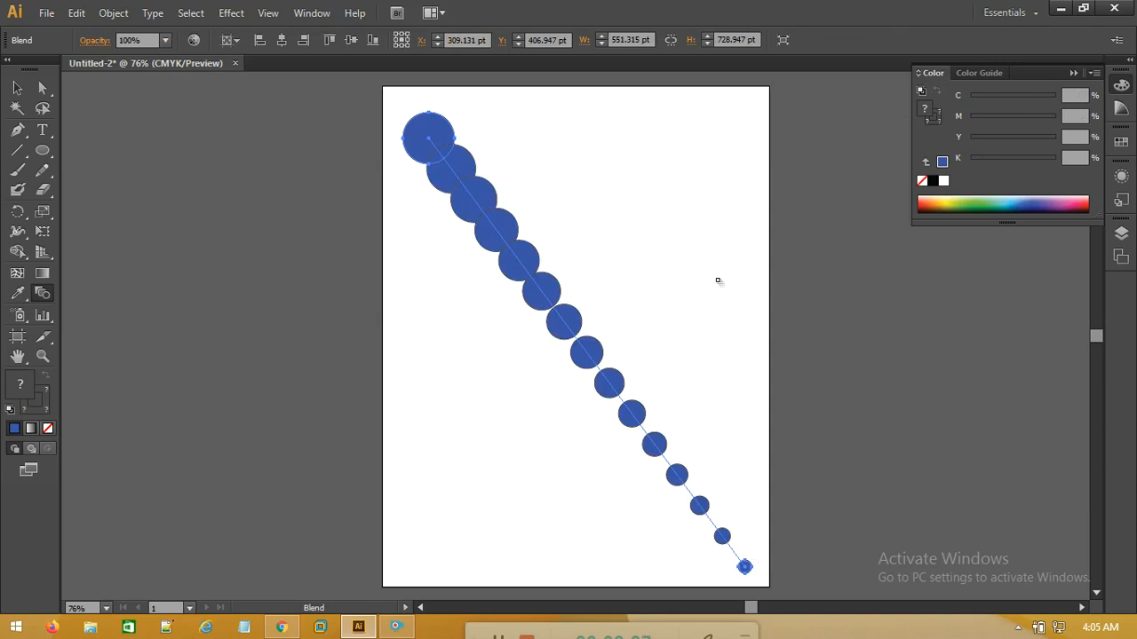
pyautogui.click(17, 89)
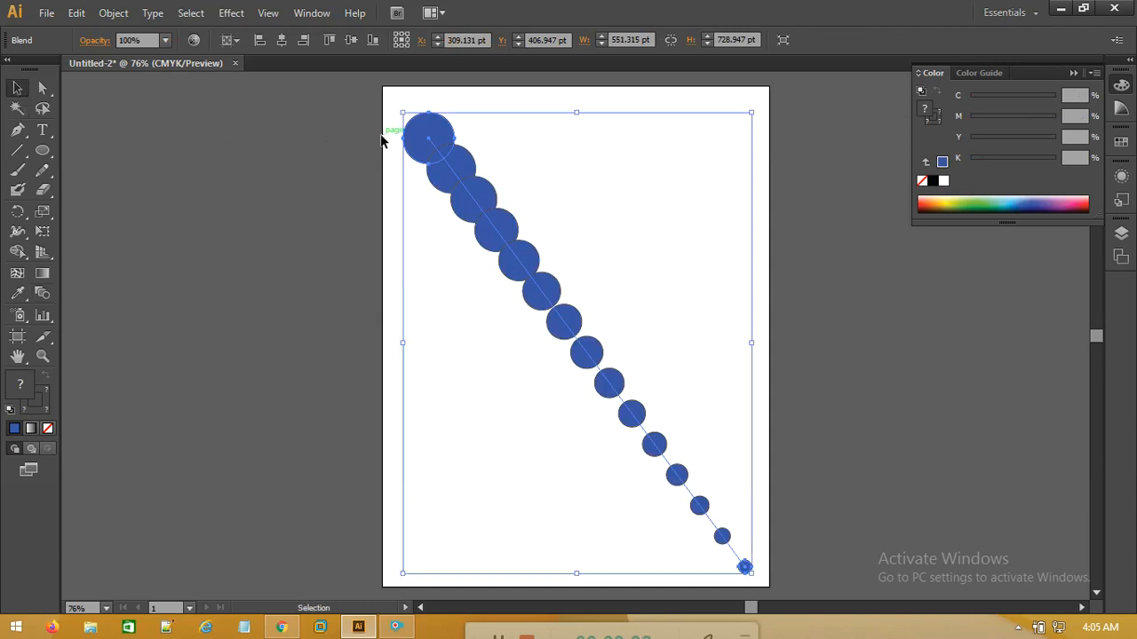
pyautogui.click(465, 109)
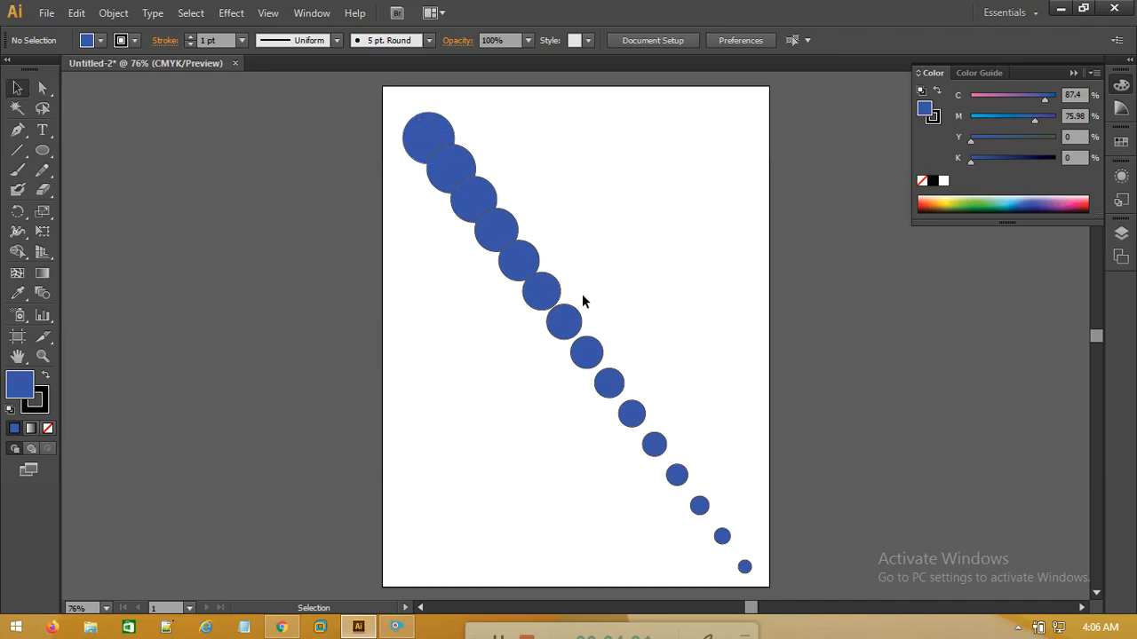
# - Delete the entire circle blend from the page
pyautogui.hotkey('ctrl', 'a')
pyautogui.press('Delete')
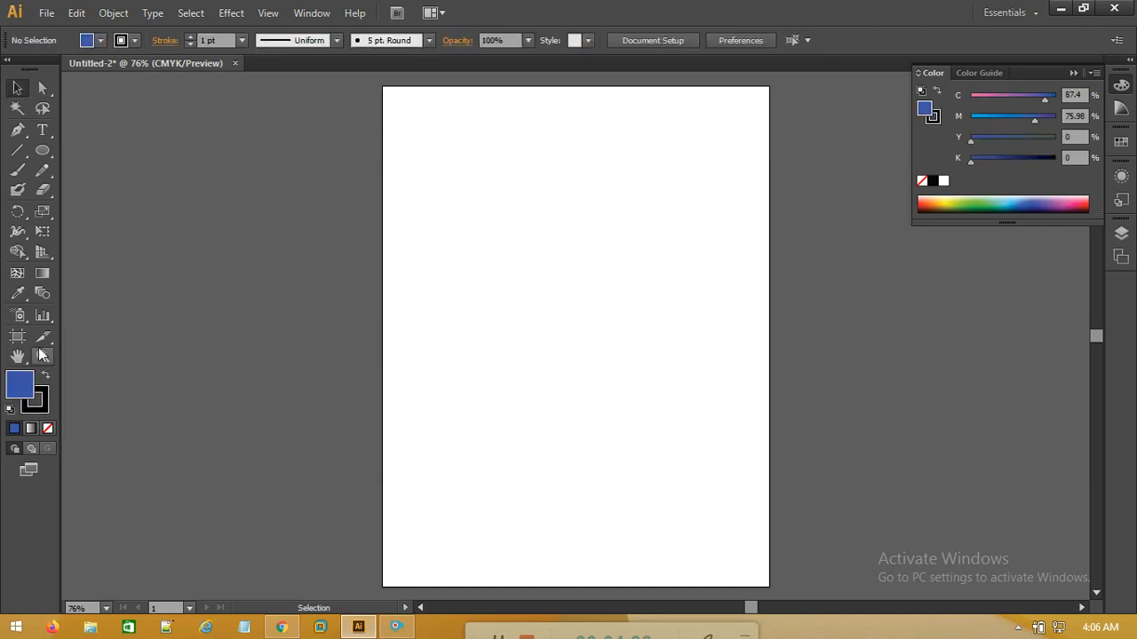
# - Draw a closed blue banner shape with curved edges across the upper part of the page with the Pen tool and deselect it
pyautogui.click(20, 129)
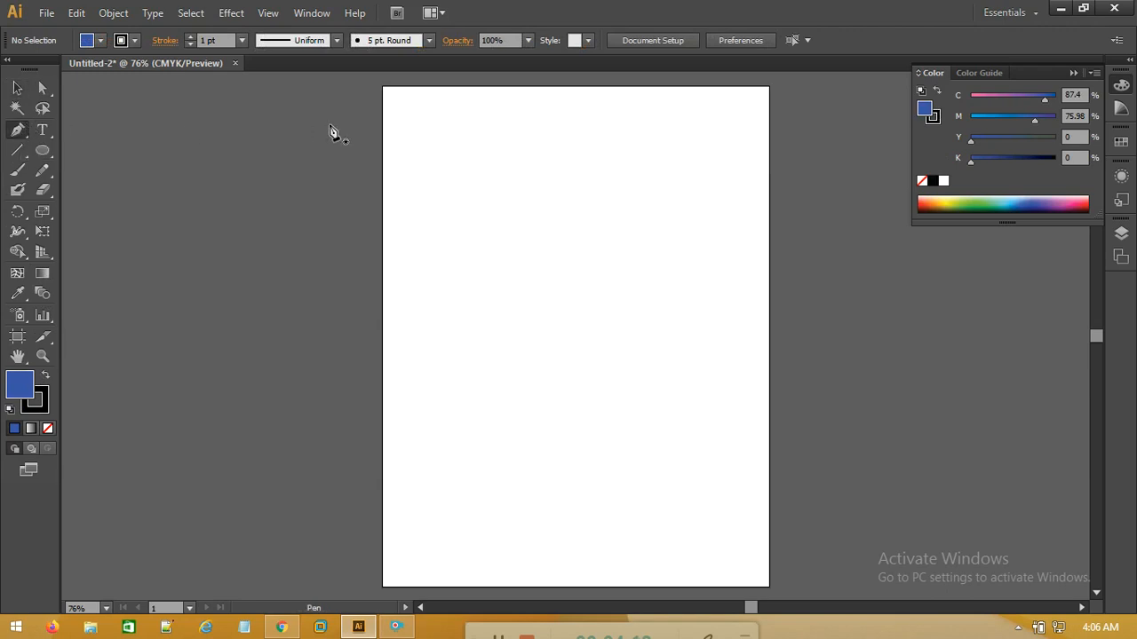
pyautogui.click(397, 126)
pyautogui.moveTo(416, 188); pyautogui.dragTo(395, 219)
pyautogui.moveTo(668, 169); pyautogui.dragTo(717, 194)
pyautogui.moveTo(643, 123); pyautogui.dragTo(615, 115)
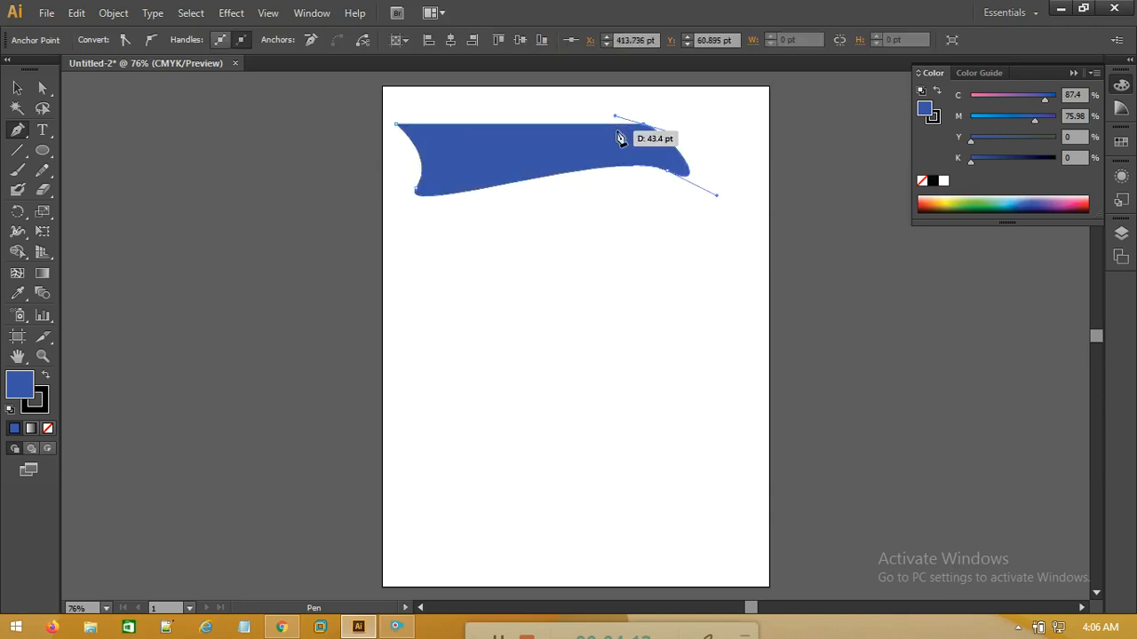
pyautogui.hotkey('ctrl', 'z')
pyautogui.click(667, 171)
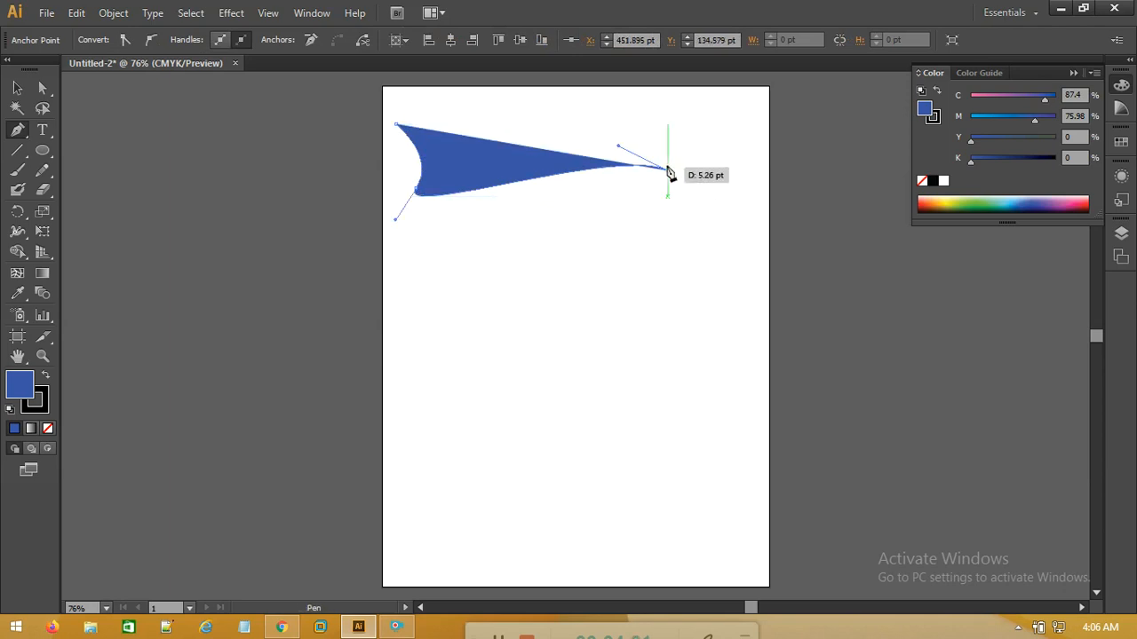
pyautogui.moveTo(653, 124); pyautogui.dragTo(657, 102)
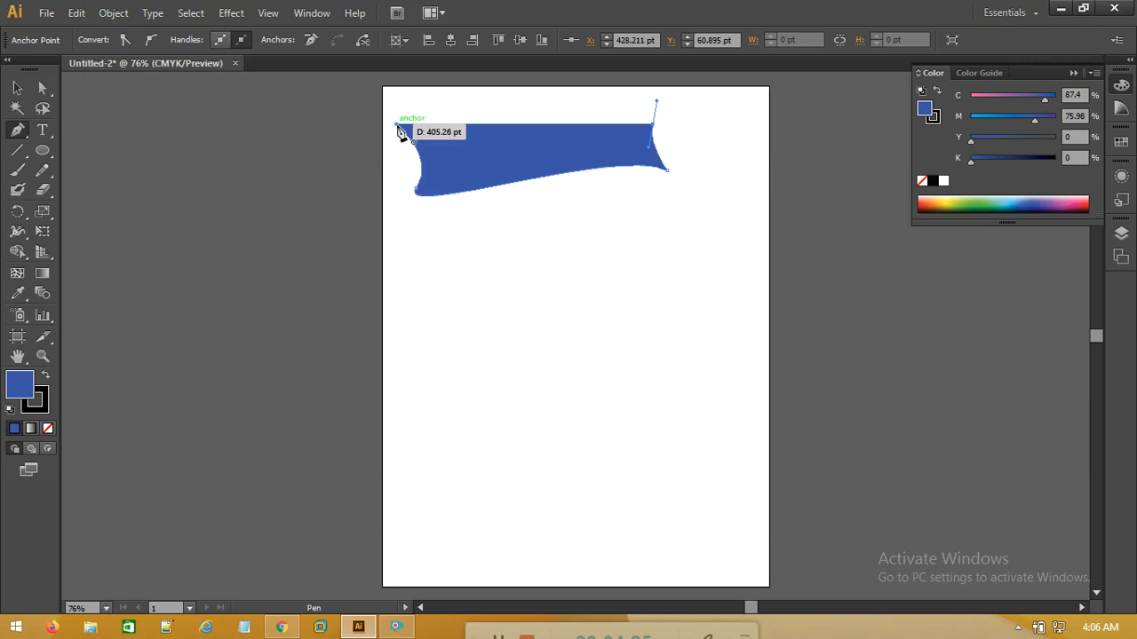
pyautogui.moveTo(398, 129); pyautogui.dragTo(317, 96)
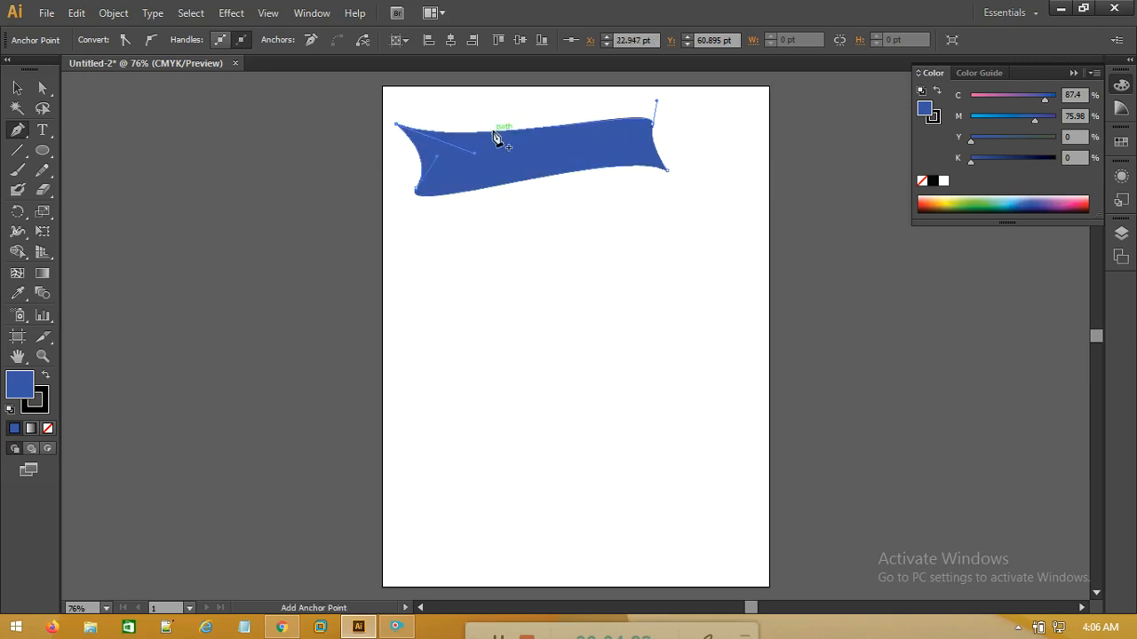
pyautogui.click(17, 88)
pyautogui.click(642, 149)
pyautogui.click(723, 154)
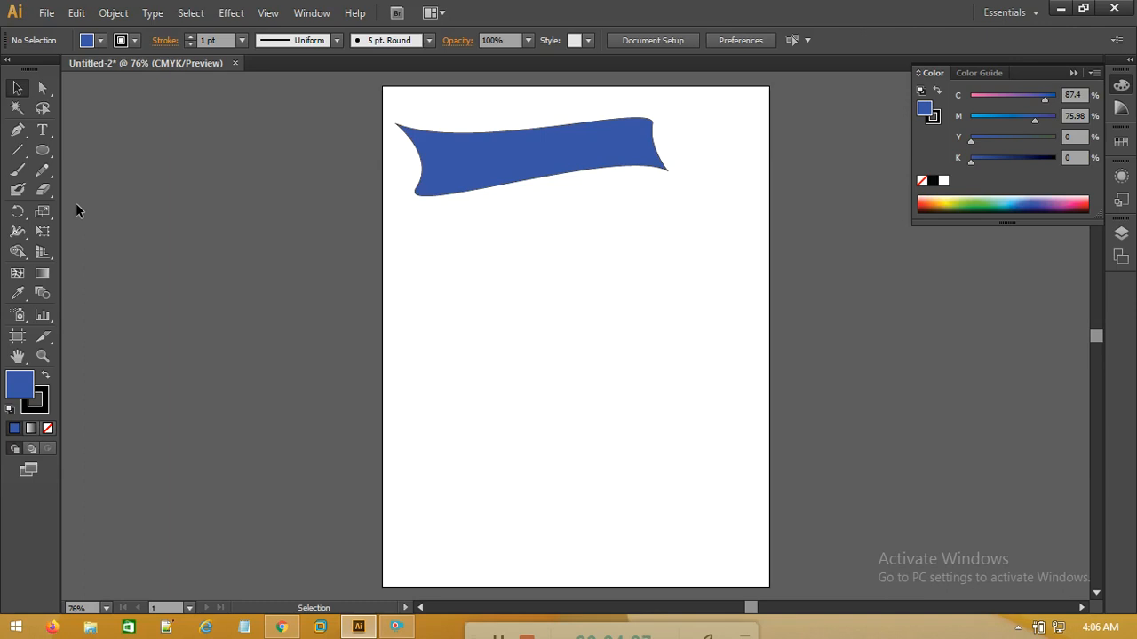
# - Duplicate the banner, shrink the copy to about half size, place it below and to the right of the original and deselect it
pyautogui.click(493, 160)
pyautogui.moveTo(505, 161); pyautogui.dragTo(534, 229)
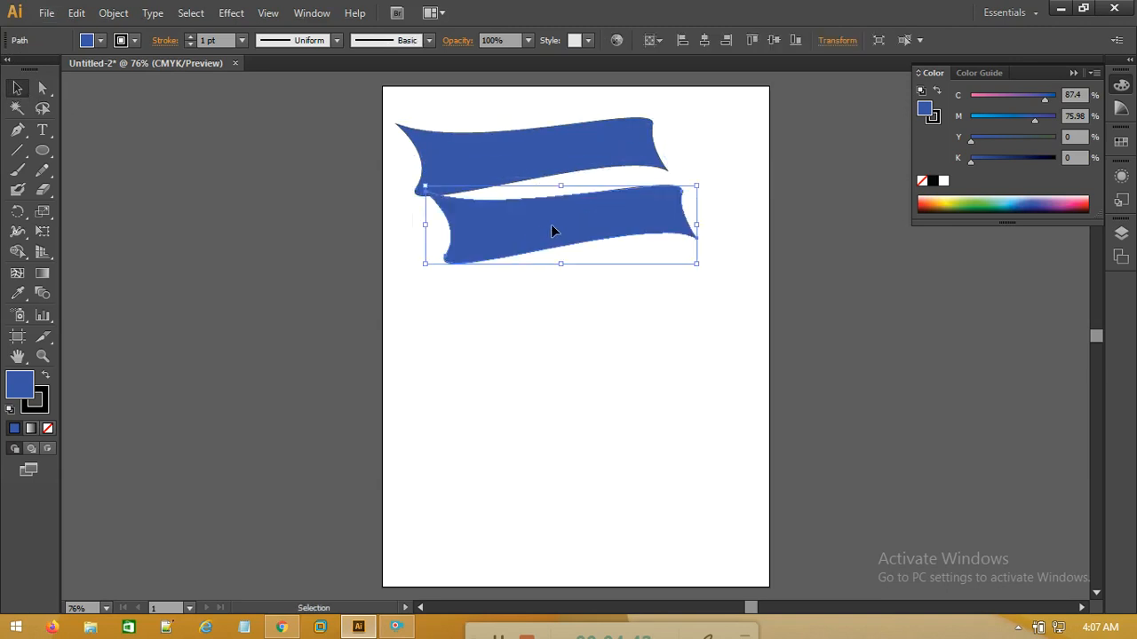
pyautogui.moveTo(696, 186); pyautogui.dragTo(682, 347)
pyautogui.click(588, 204)
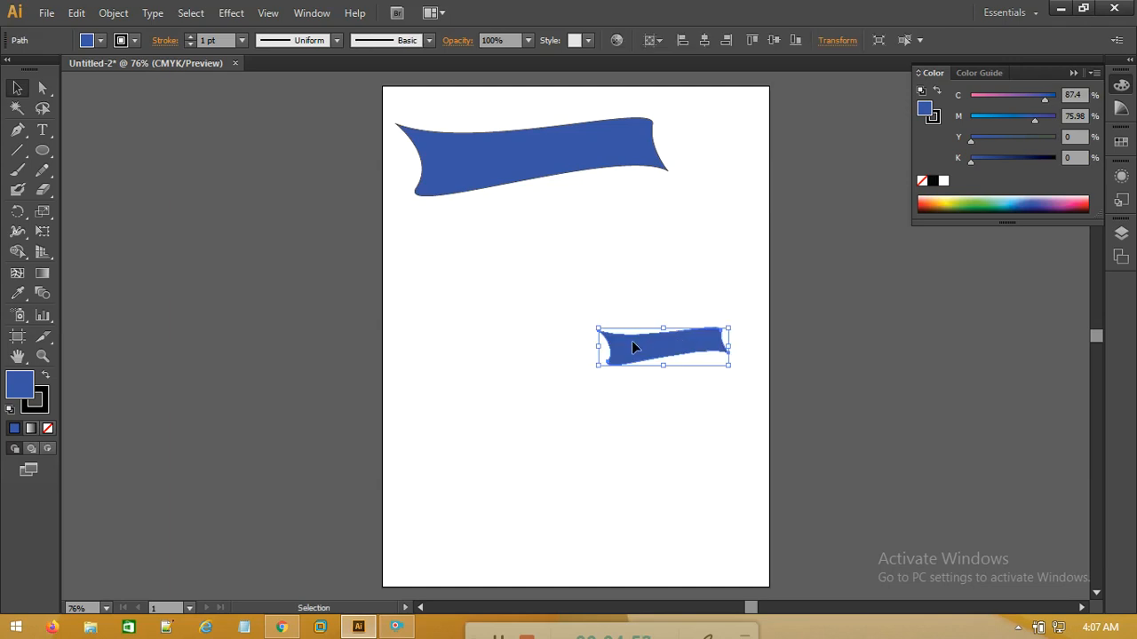
pyautogui.moveTo(645, 351); pyautogui.dragTo(664, 299)
pyautogui.click(673, 239)
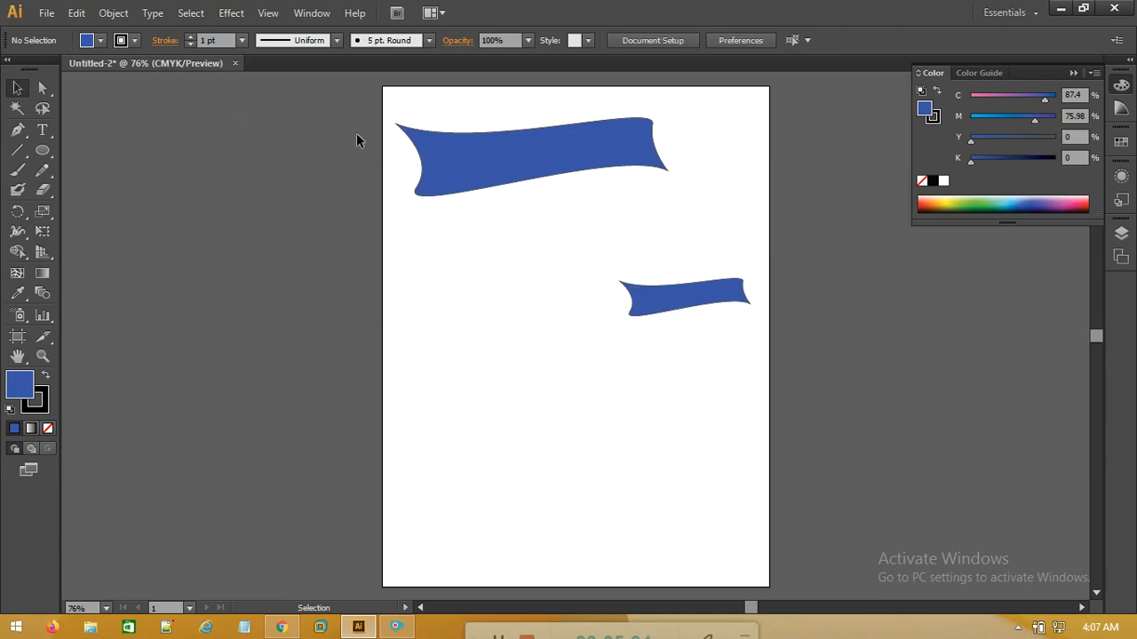
# - Blend the large and the small banner with the Blend tool
pyautogui.moveTo(393, 103); pyautogui.dragTo(722, 354)
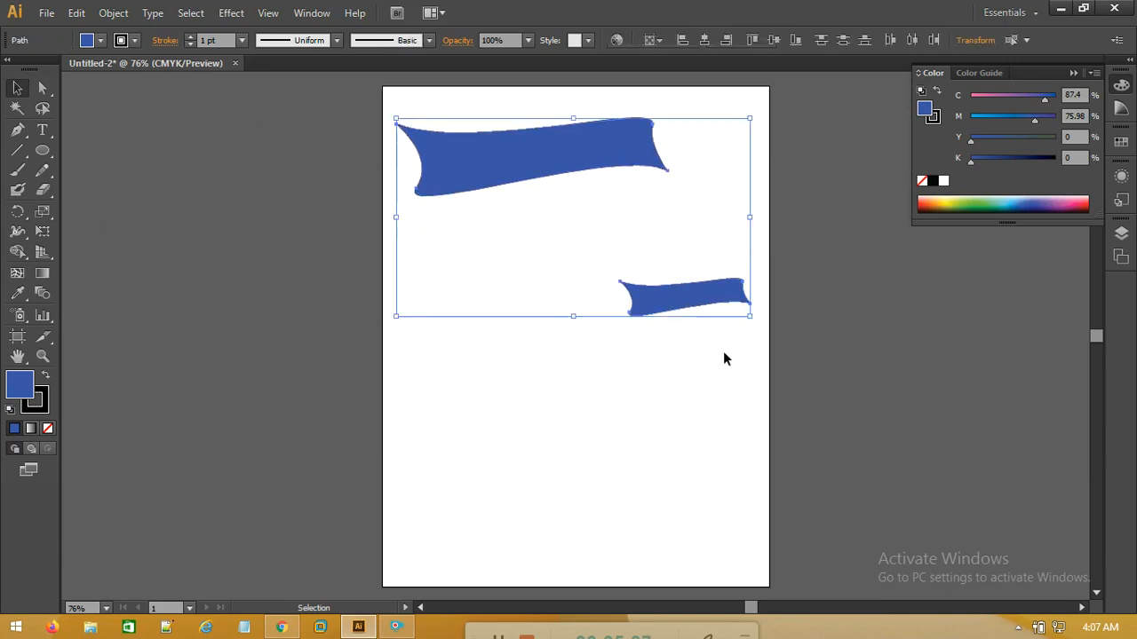
pyautogui.click(40, 294)
pyautogui.click(455, 165)
pyautogui.click(657, 298)
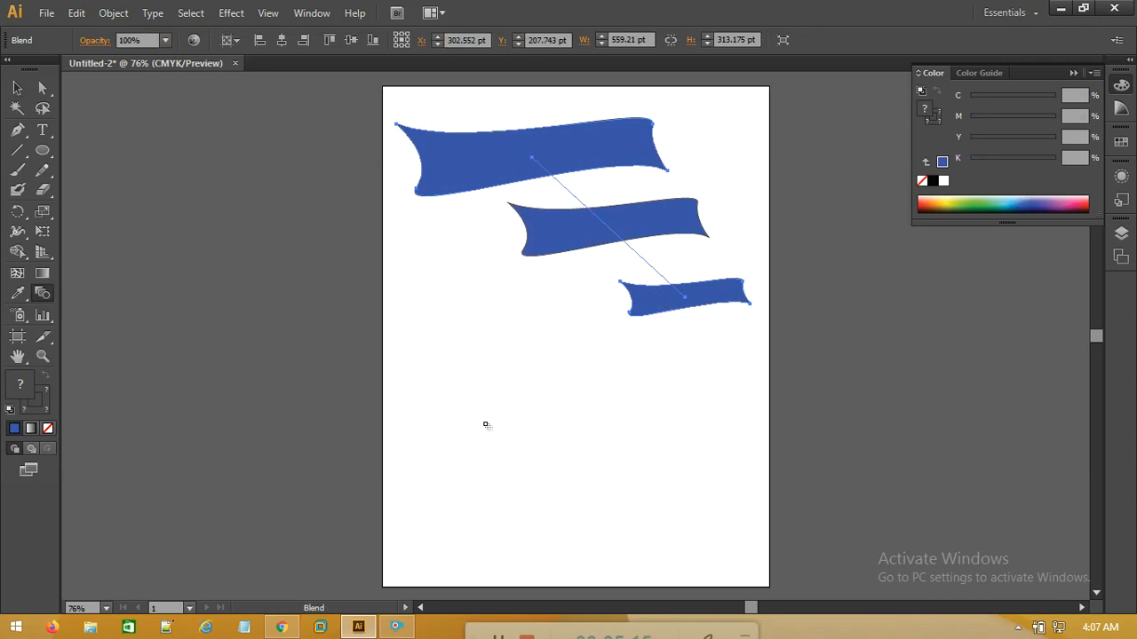
pyautogui.click(18, 89)
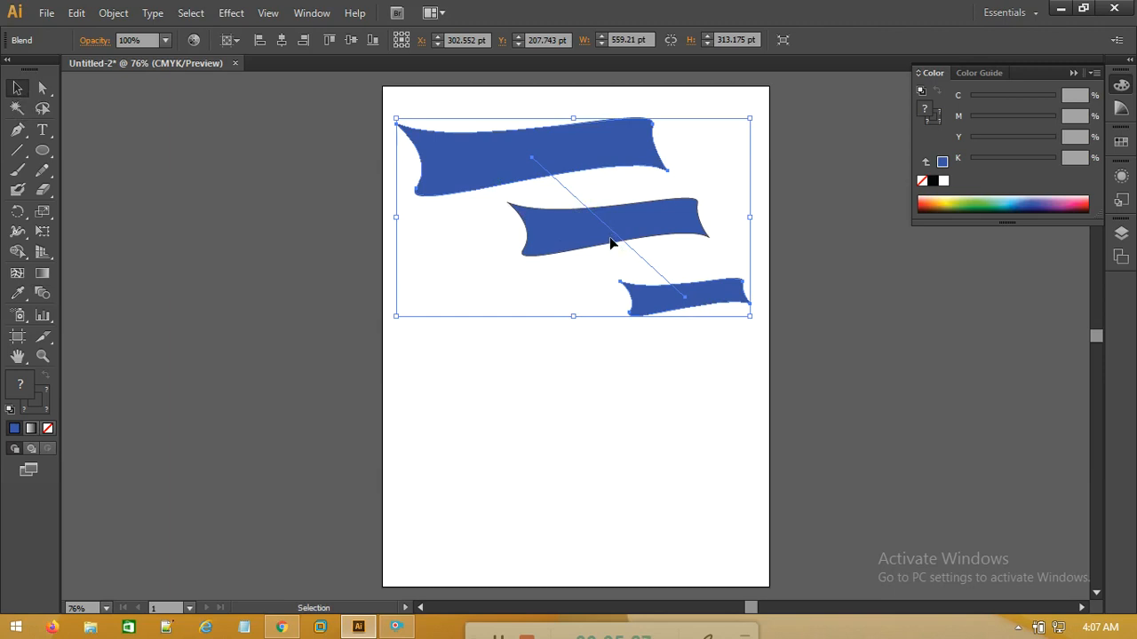
# - Try Specified Steps spacing with 2 steps in the banner blend's options and preview it
pyautogui.doubleClick(42, 294)
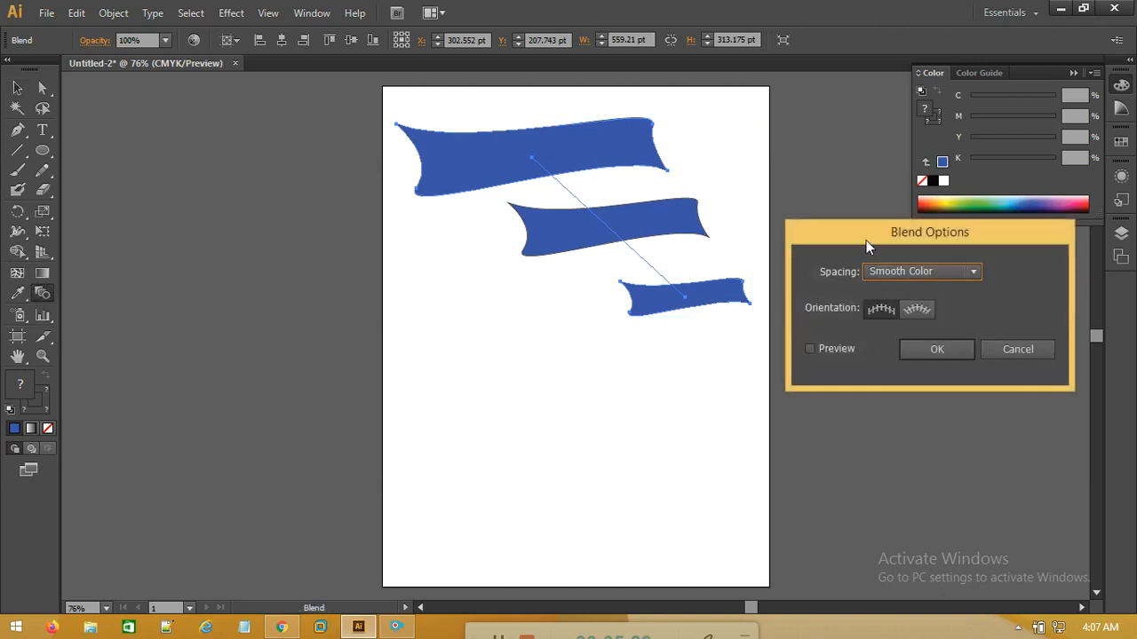
pyautogui.moveTo(866, 244); pyautogui.dragTo(862, 214)
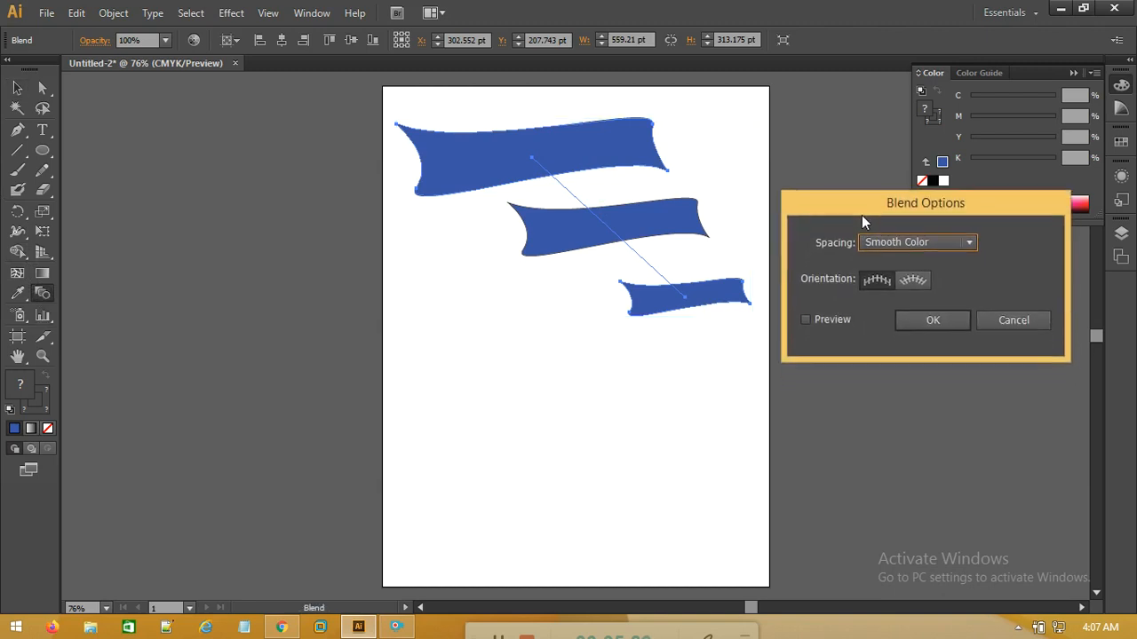
pyautogui.click(911, 246)
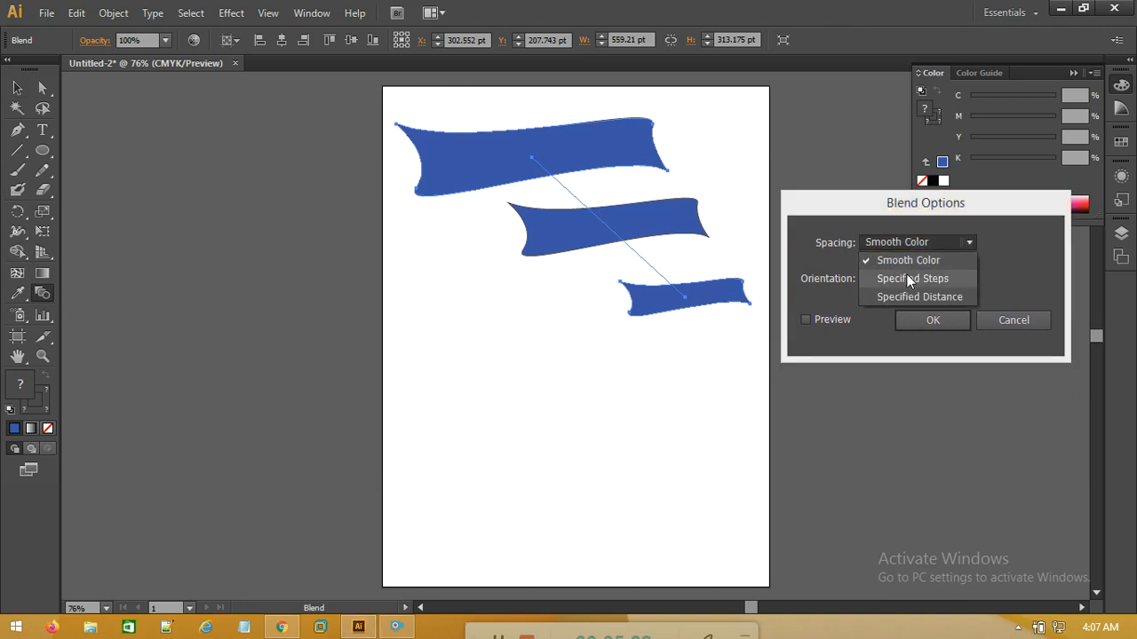
pyautogui.click(903, 280)
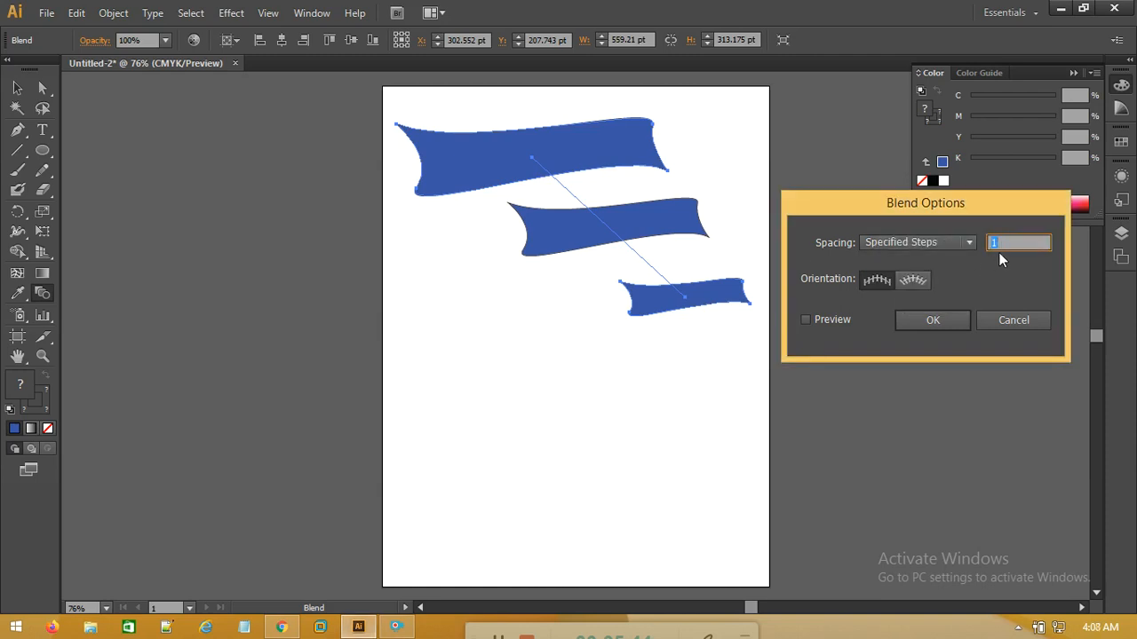
pyautogui.write('2')
pyautogui.click(806, 320)
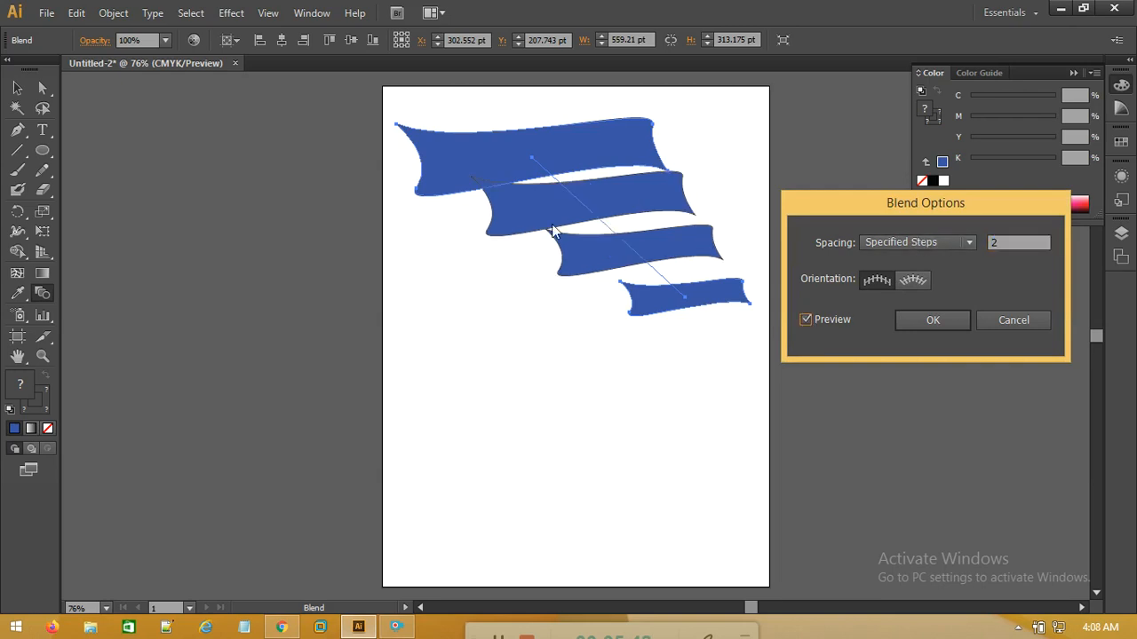
# - Try 4 specified steps for the banner blend and refresh the preview
pyautogui.doubleClick(1021, 244)
pyautogui.write('4')
pyautogui.click(821, 322)
pyautogui.click(821, 321)
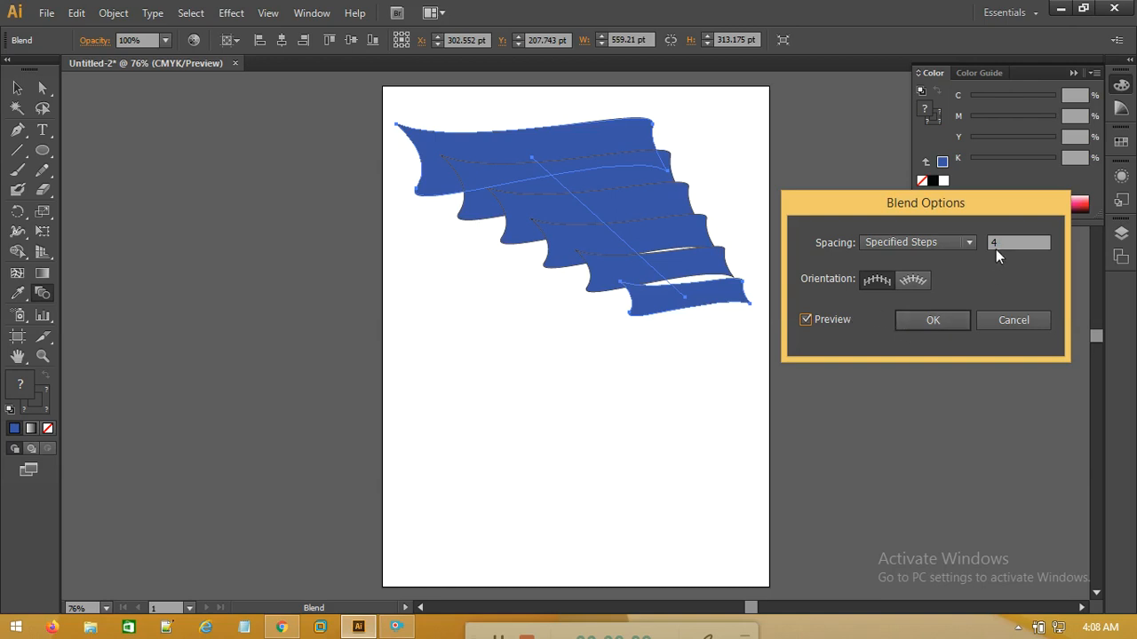
# - Preview the banner blend with 3 specified steps and cancel the blend options
pyautogui.moveTo(1009, 246); pyautogui.dragTo(948, 238)
pyautogui.write('3')
pyautogui.click(828, 322)
pyautogui.click(829, 321)
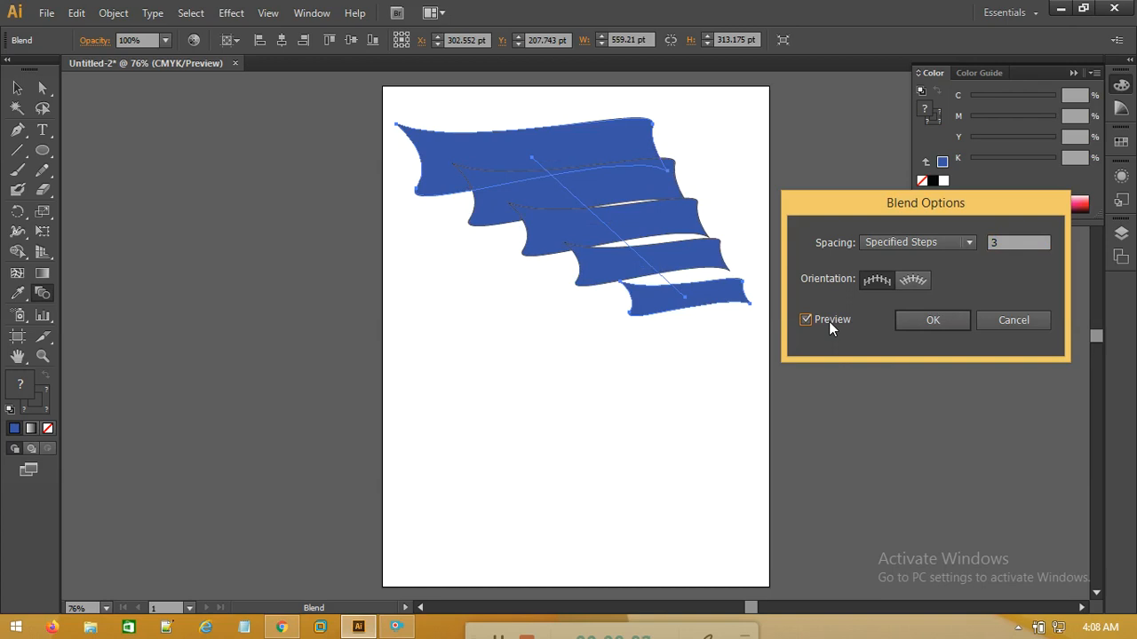
pyautogui.click(1011, 322)
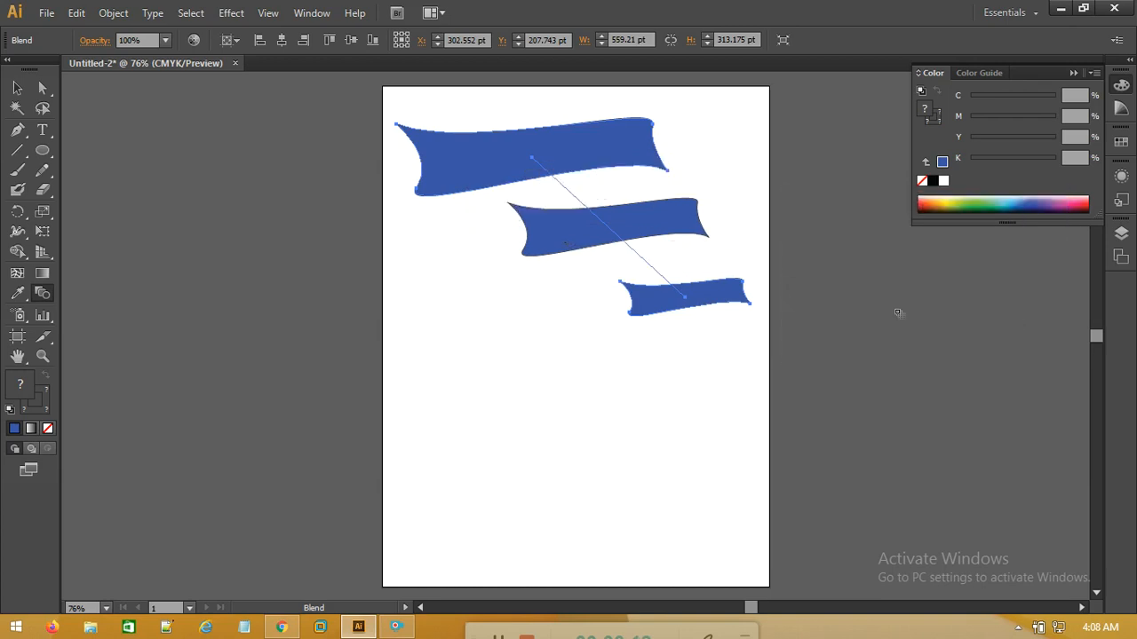
# - Delete the entire banner blend from the page
pyautogui.click(17, 87)
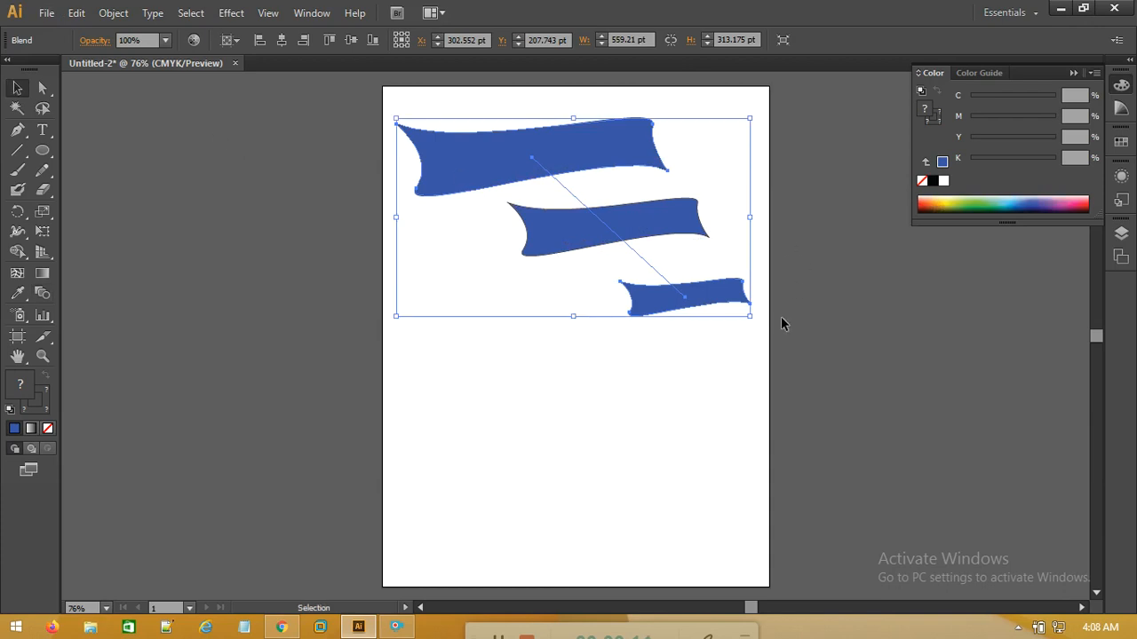
pyautogui.press('Delete')
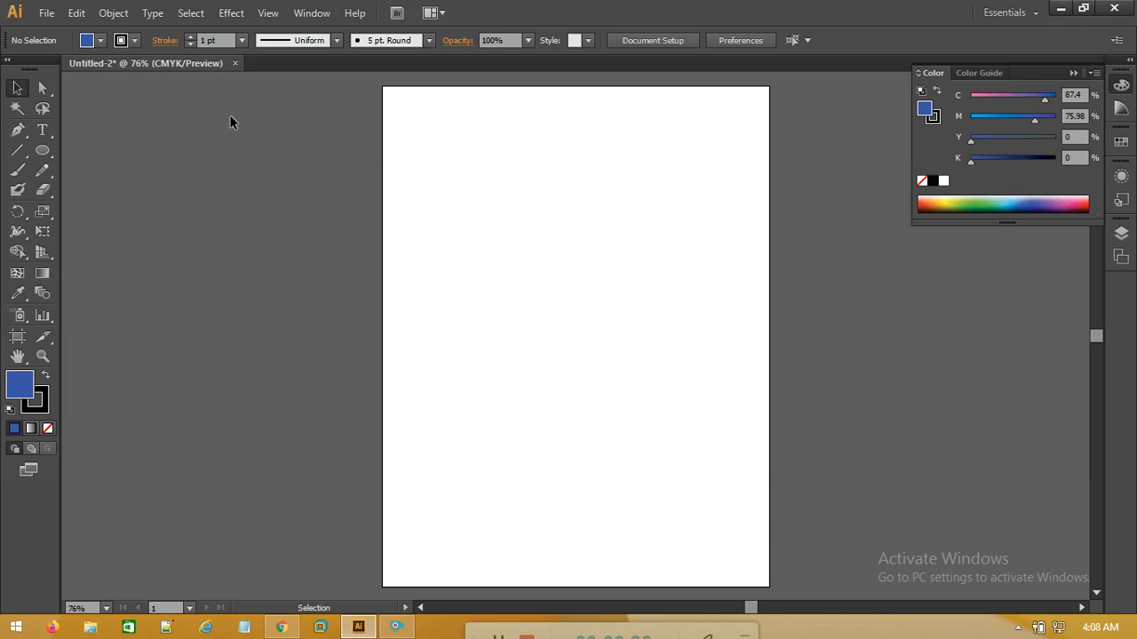
# - Draw a tall, narrow blue ellipse near the page's upper-left corner
pyautogui.click(44, 152)
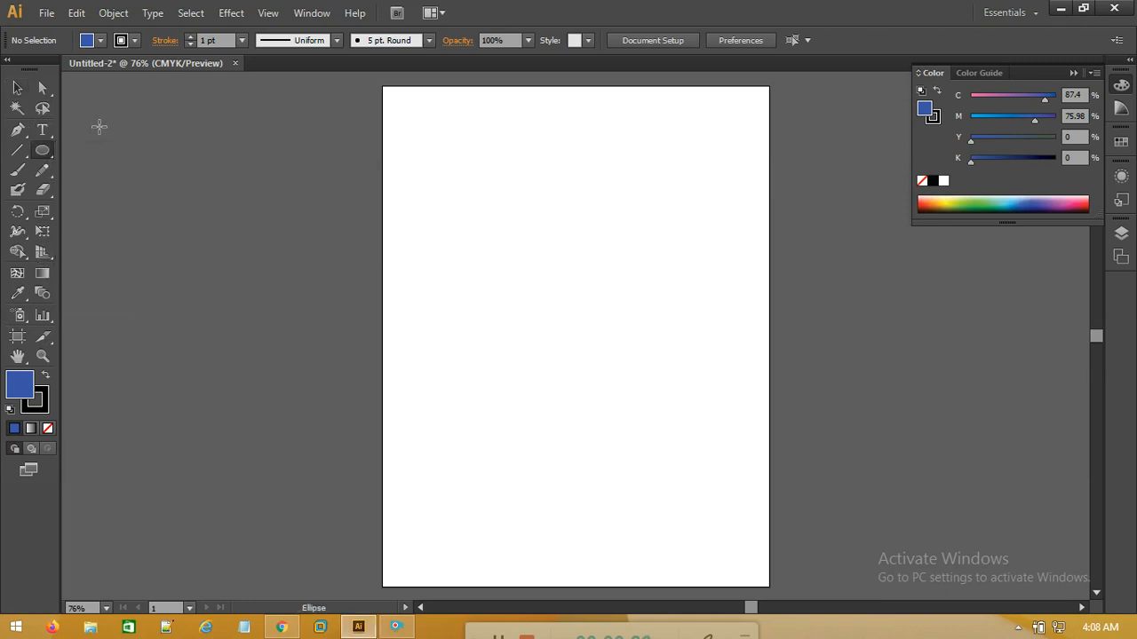
pyautogui.click(17, 89)
pyautogui.click(42, 151)
pyautogui.moveTo(418, 133); pyautogui.dragTo(456, 302)
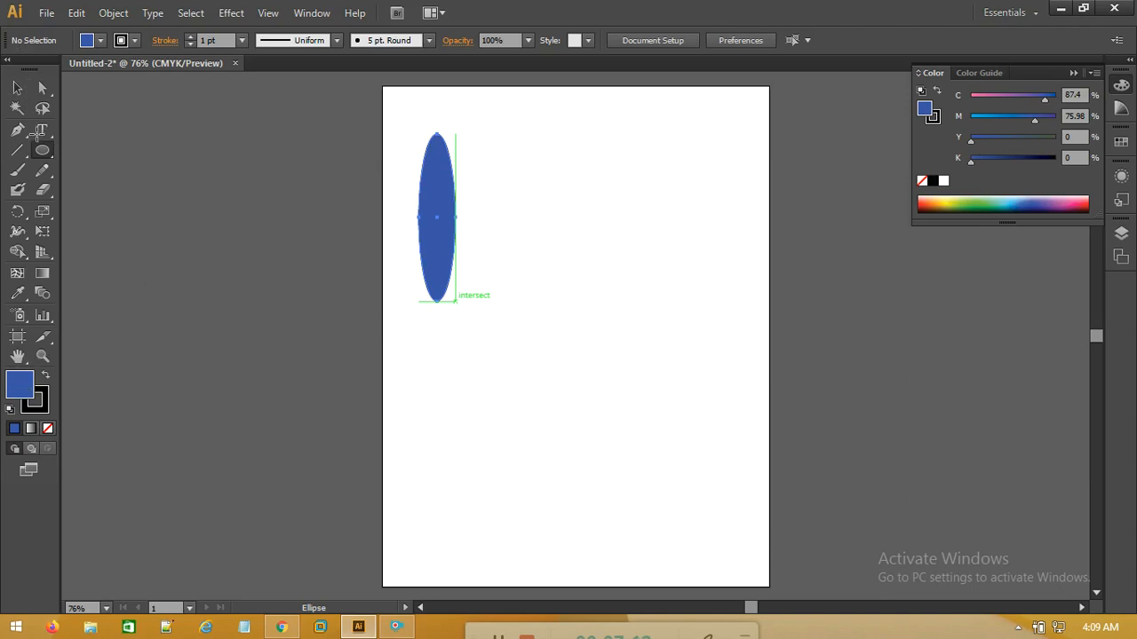
pyautogui.click(16, 88)
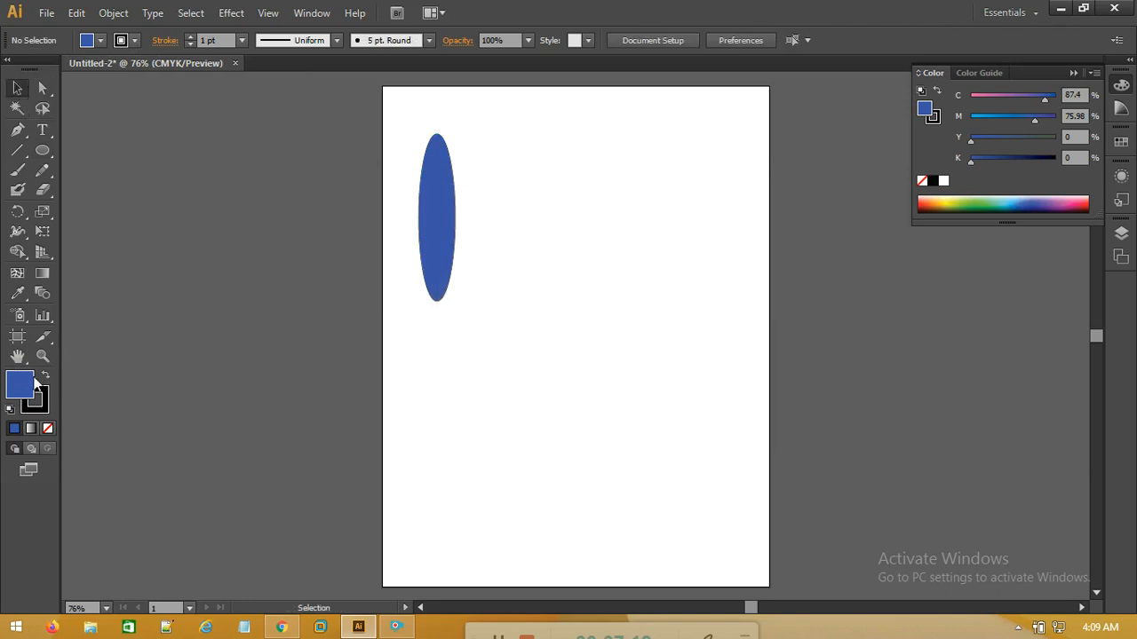
# - Remove the ellipse's fill, set its stroke colour to pinkish red FF0049 and deselect it
pyautogui.click(49, 428)
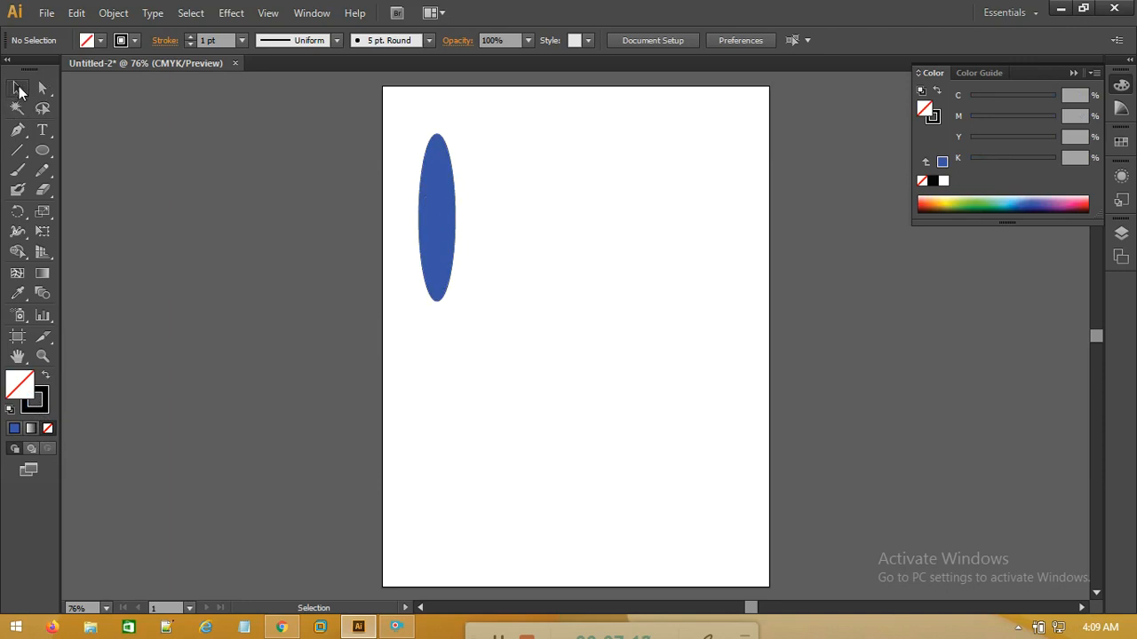
pyautogui.moveTo(500, 184); pyautogui.dragTo(406, 273)
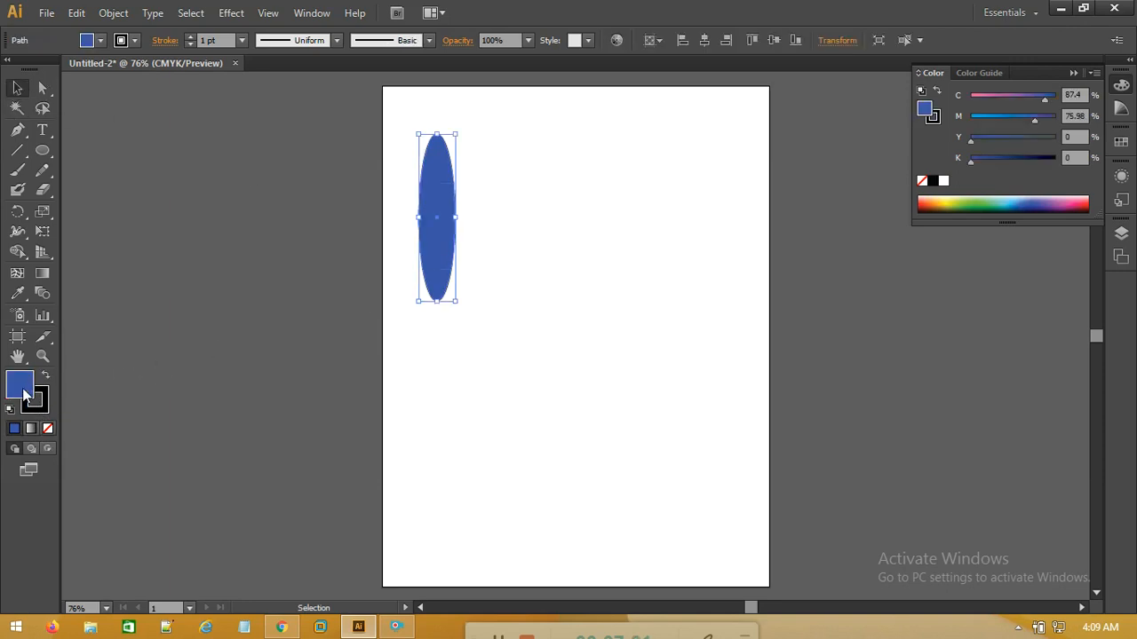
pyautogui.click(49, 429)
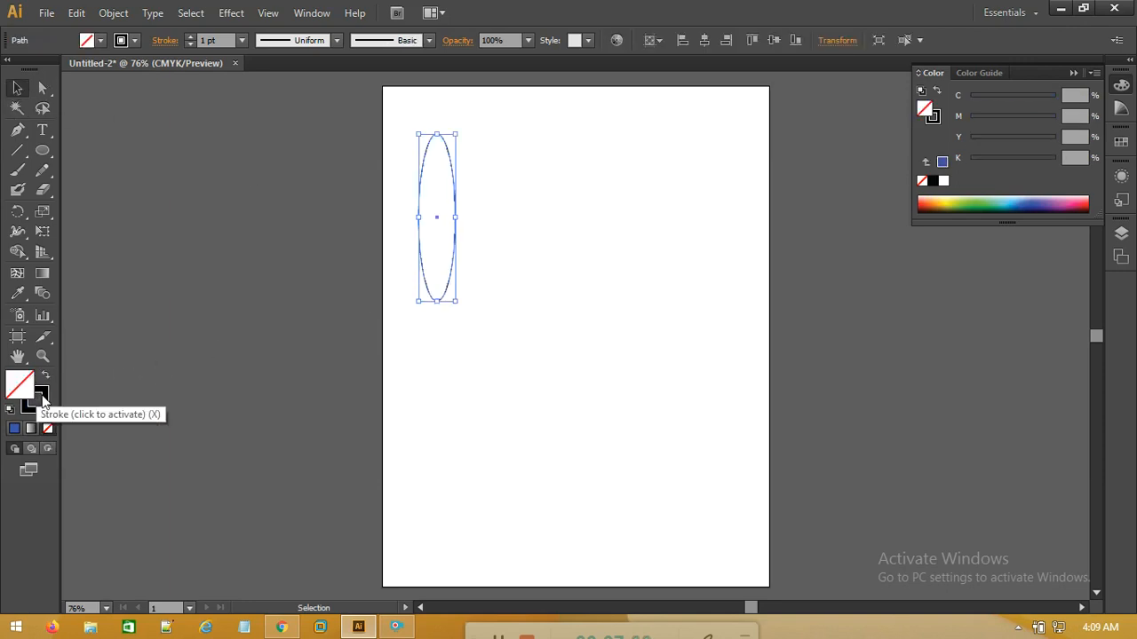
pyautogui.click(42, 397)
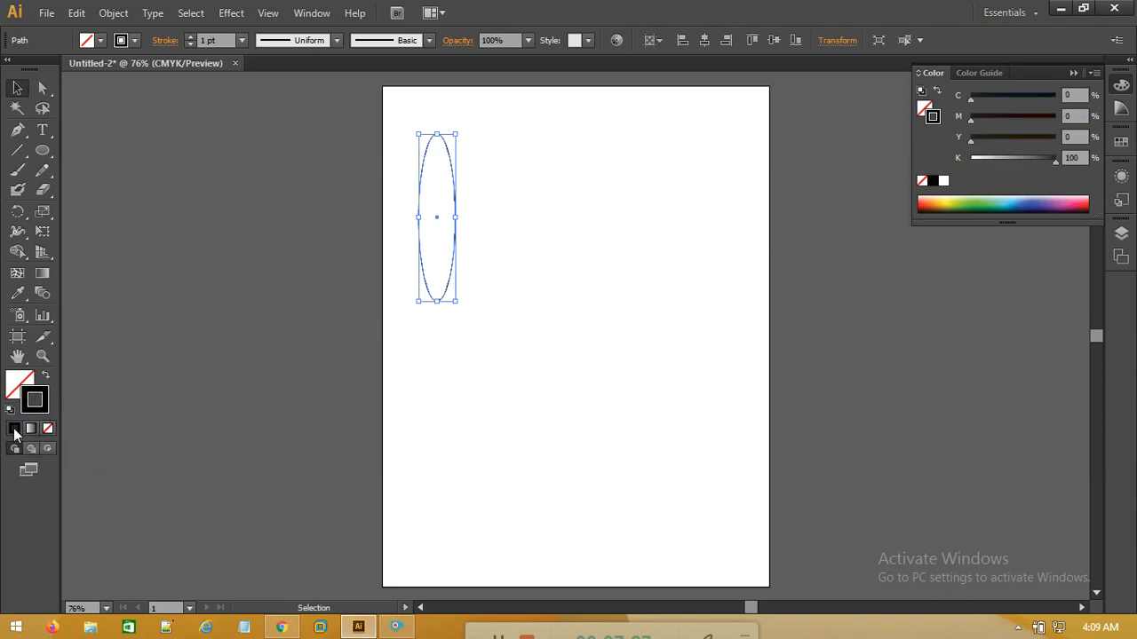
pyautogui.doubleClick(36, 409)
pyautogui.moveTo(506, 294); pyautogui.dragTo(713, 219)
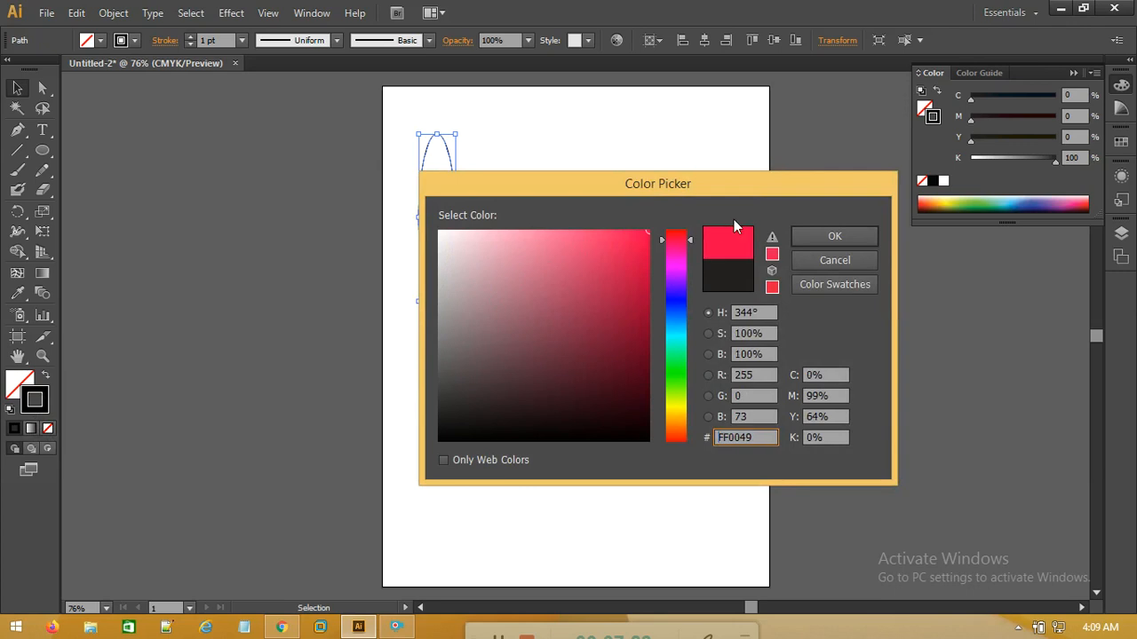
pyautogui.click(812, 236)
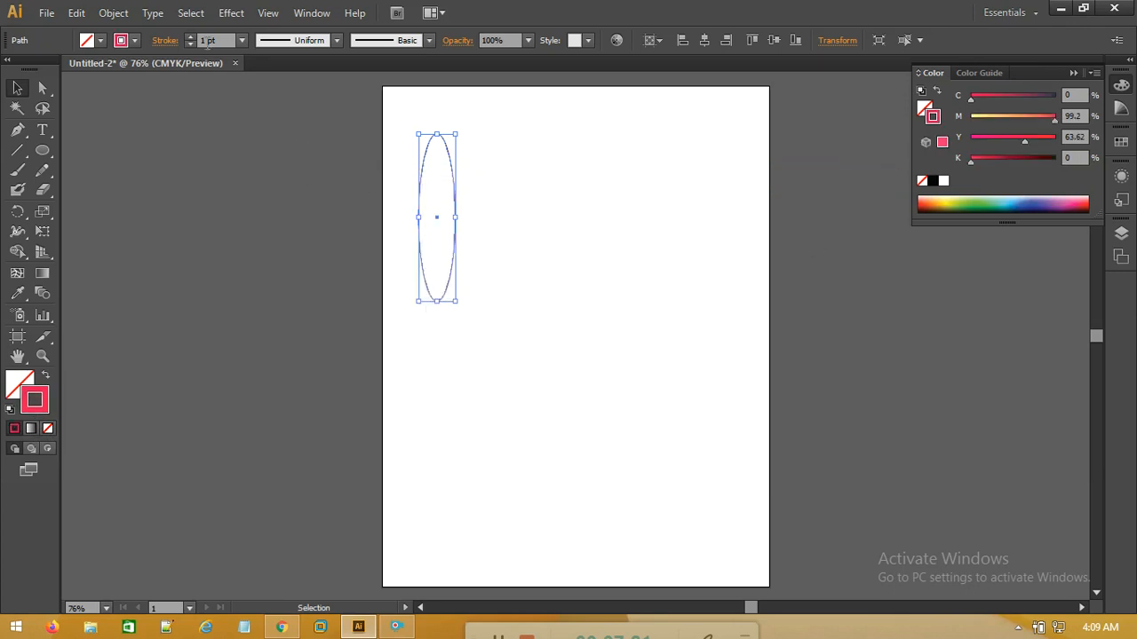
pyautogui.click(551, 183)
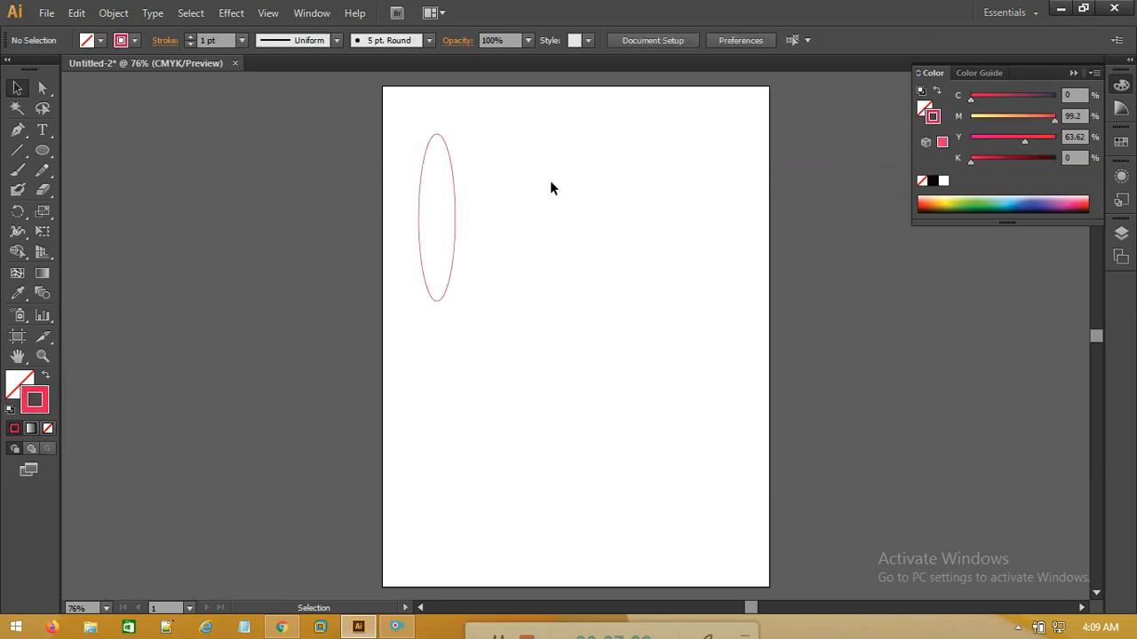
# - Duplicate the outlined ellipse just to its right and rotate the copy about 90° so it lies horizontally
pyautogui.click(454, 171)
pyautogui.moveTo(442, 193); pyautogui.dragTo(503, 233)
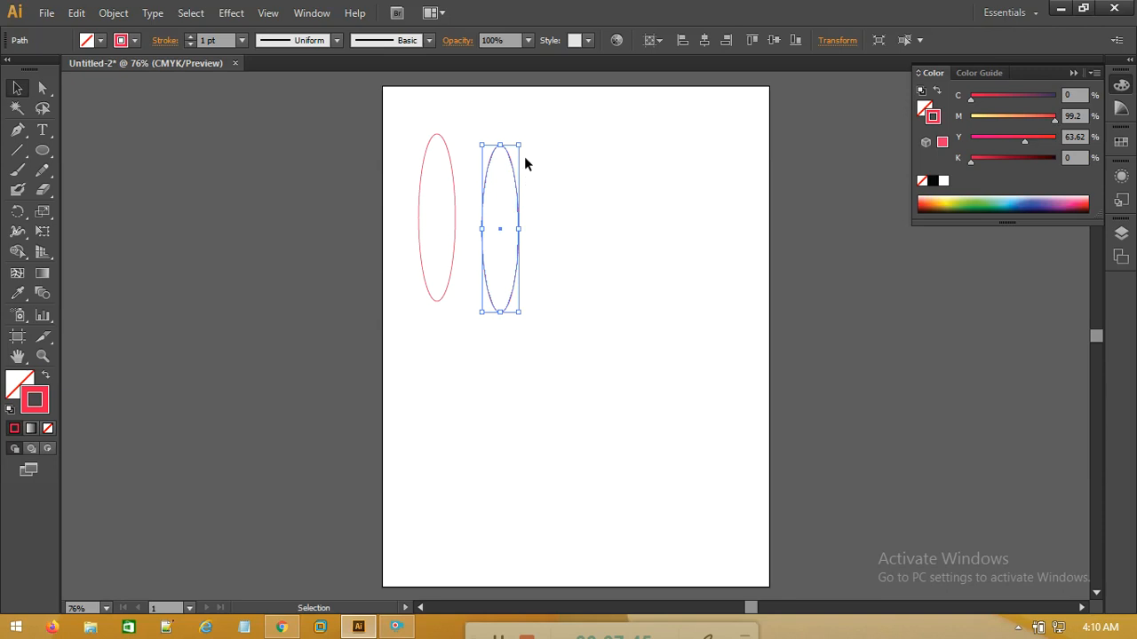
pyautogui.moveTo(526, 143); pyautogui.dragTo(689, 300)
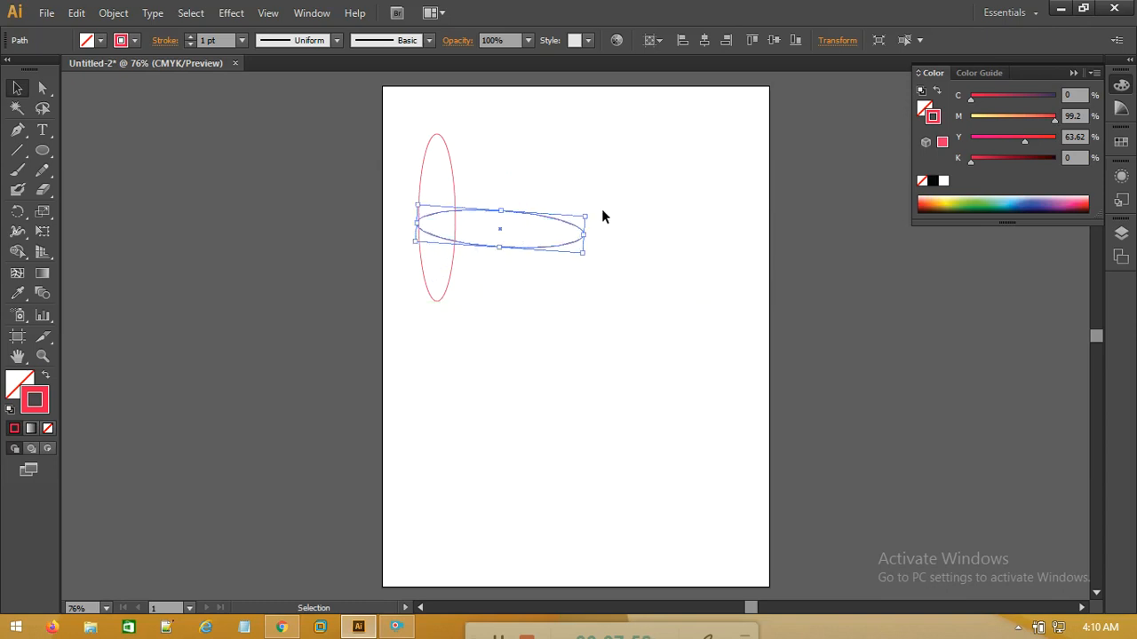
pyautogui.moveTo(592, 210); pyautogui.dragTo(595, 201)
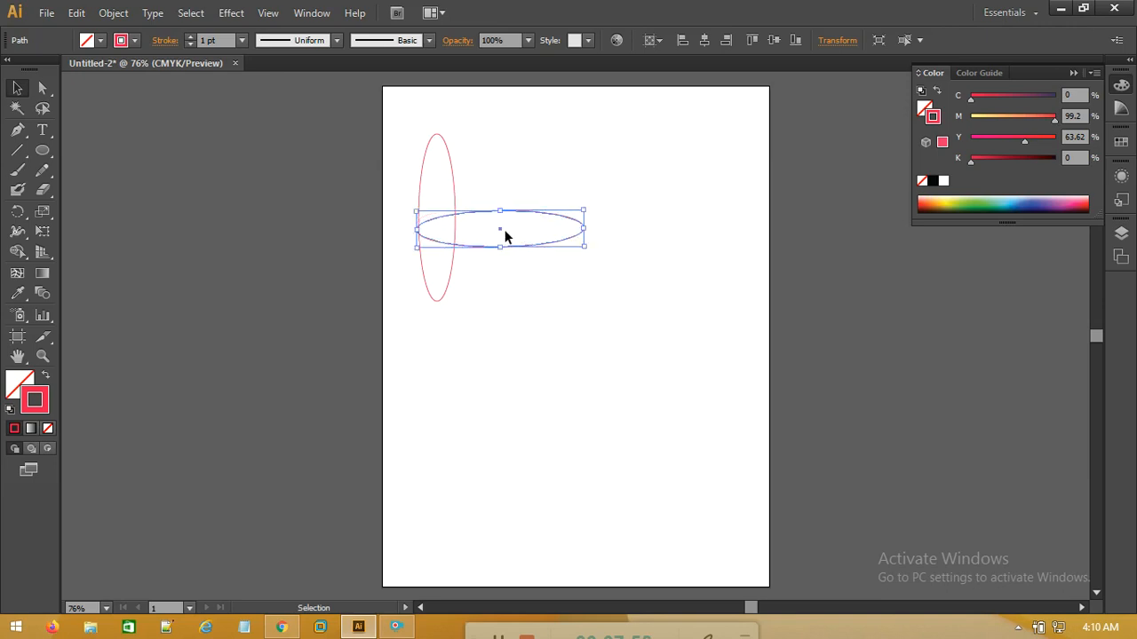
# - Move the horizontal ellipse down toward the page's right side, scale it to about two-thirds of its size and deselect it
pyautogui.click(545, 192)
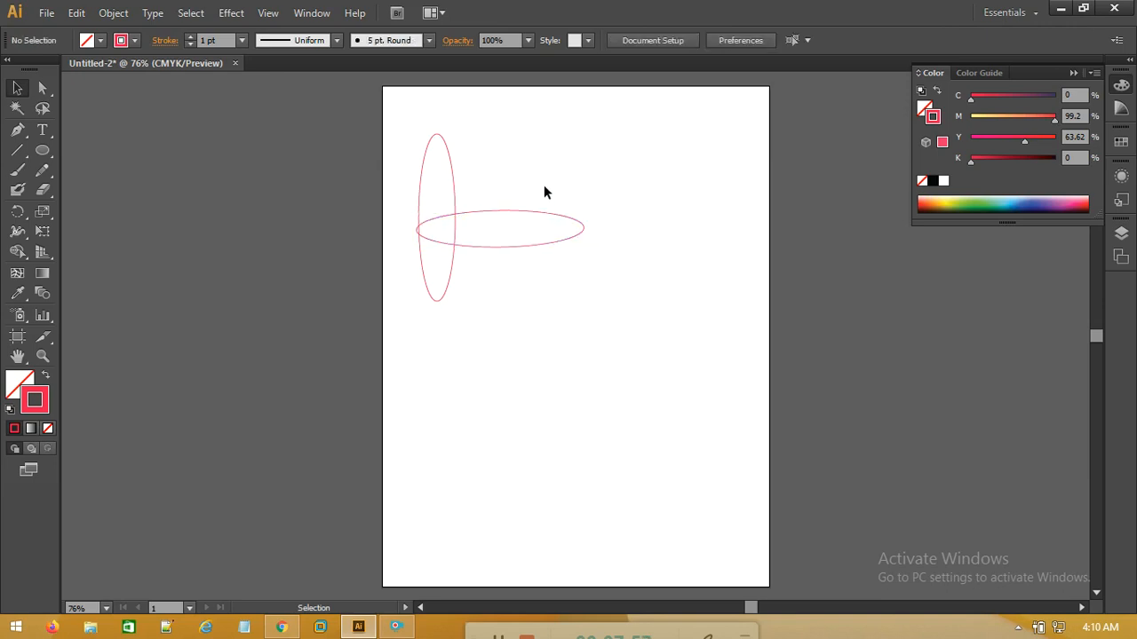
pyautogui.click(498, 246)
pyautogui.moveTo(499, 229); pyautogui.dragTo(671, 299)
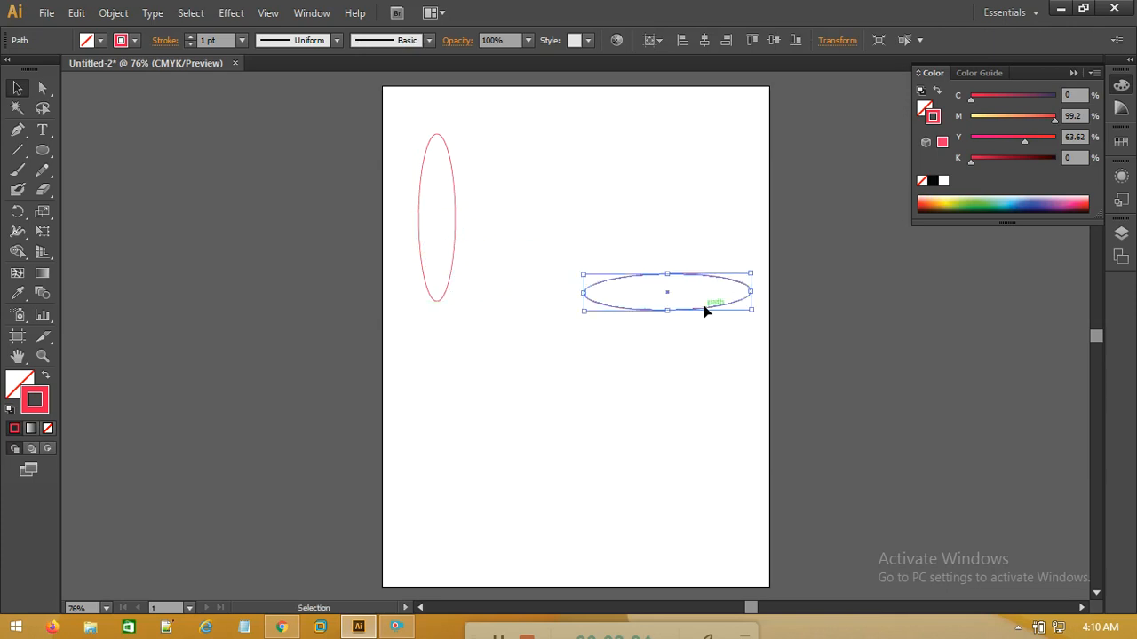
pyautogui.click(599, 233)
pyautogui.moveTo(721, 264); pyautogui.dragTo(650, 376)
pyautogui.moveTo(750, 311); pyautogui.dragTo(691, 296)
pyautogui.click(670, 221)
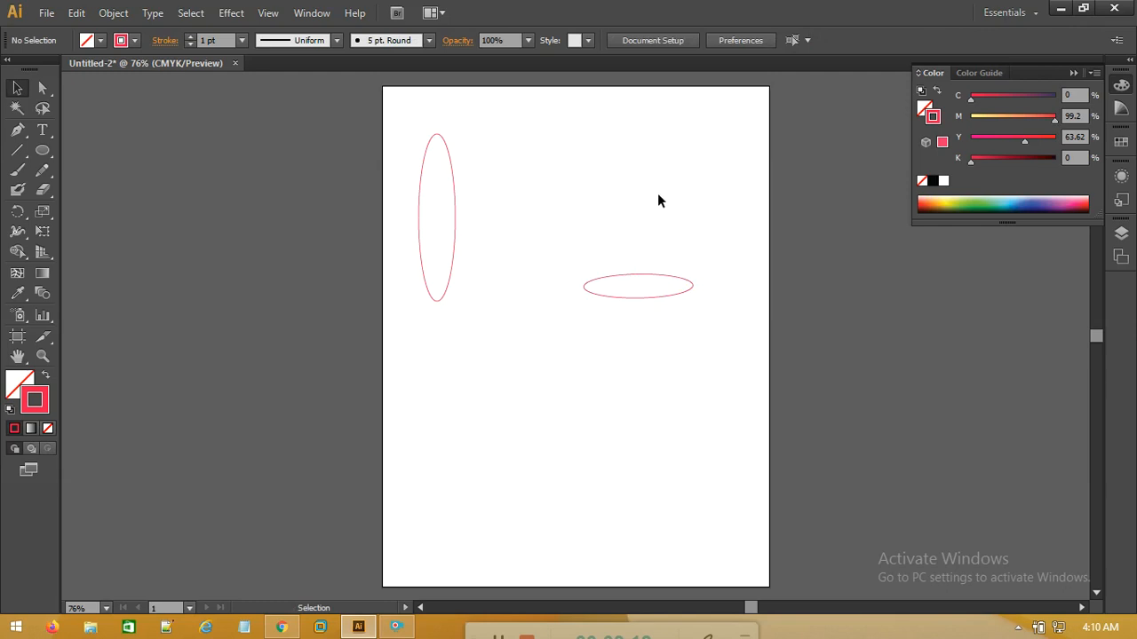
# - Select both outlined ellipses and blend the small horizontal one with the tall vertical one using the Blend tool
pyautogui.moveTo(396, 110); pyautogui.dragTo(774, 360)
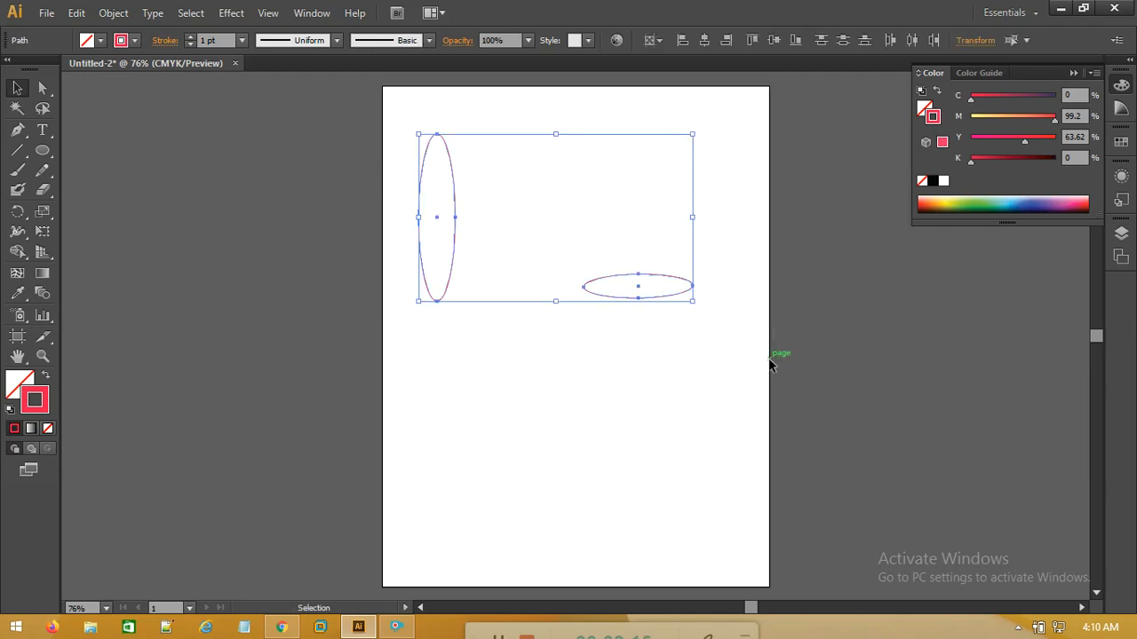
pyautogui.click(43, 296)
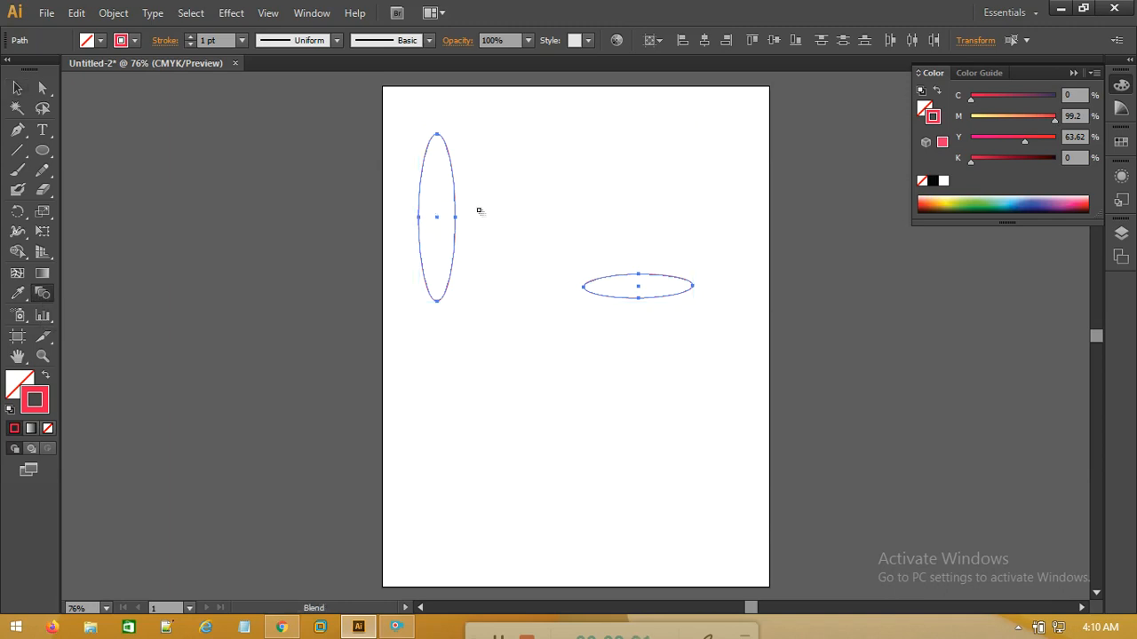
pyautogui.click(613, 278)
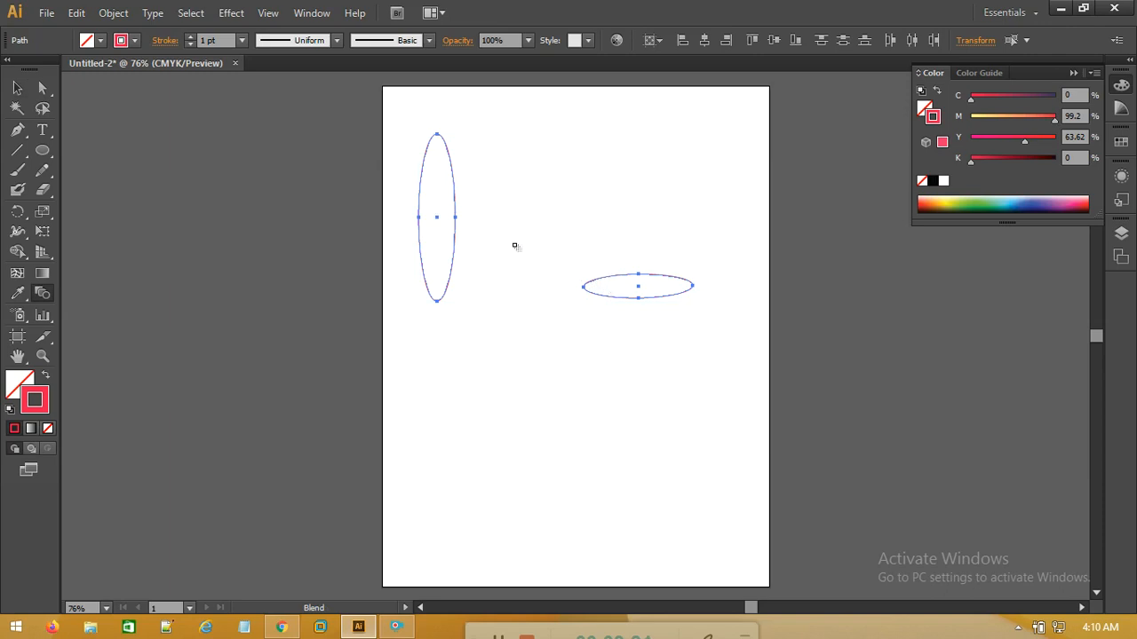
pyautogui.click(442, 139)
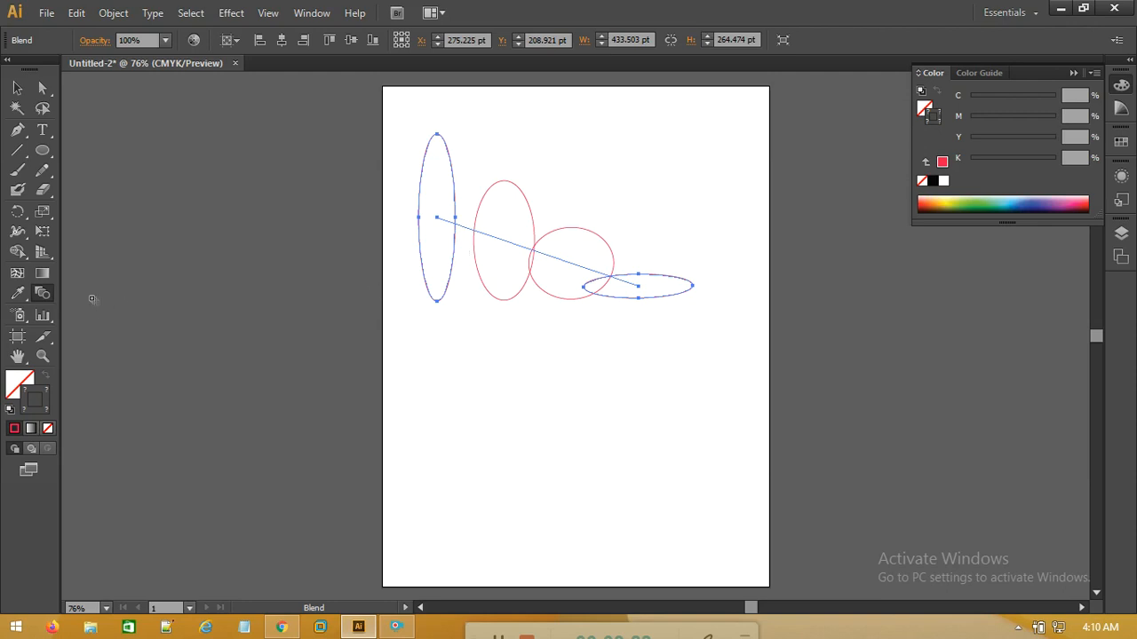
# - Set the ellipse blend's spacing to Specified Steps with 200 steps and preview it
pyautogui.doubleClick(40, 298)
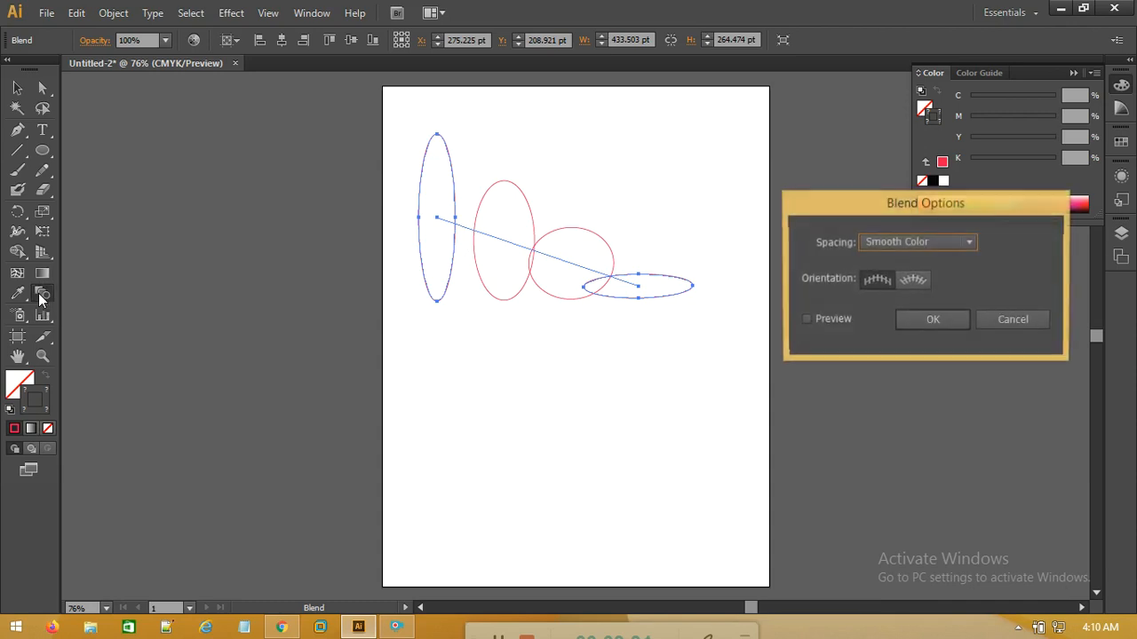
pyautogui.click(946, 240)
pyautogui.click(912, 278)
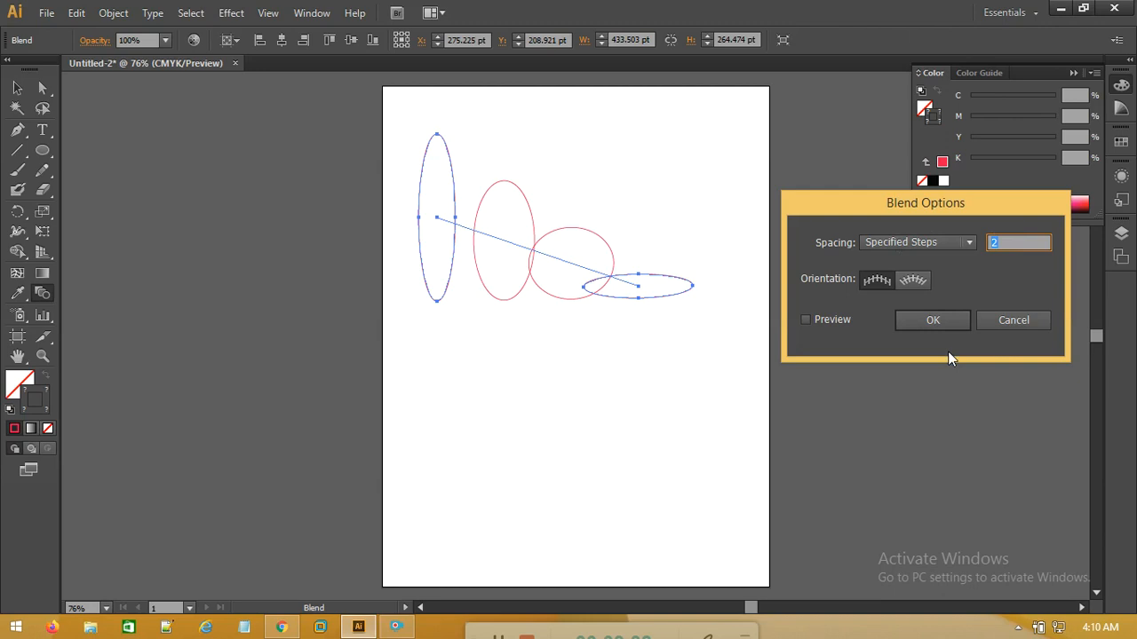
pyautogui.press('Up')
pyautogui.press('Down')
pyautogui.write('200')
pyautogui.click(823, 322)
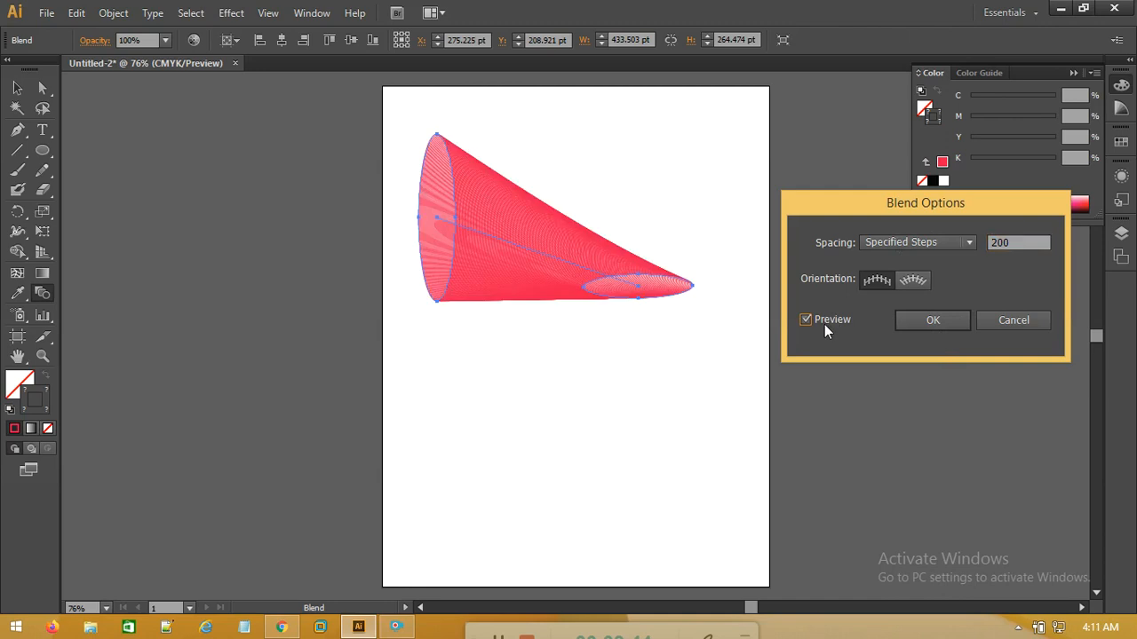
# - Reduce the ellipse blend to 100 specified steps and refresh the preview
pyautogui.click(1011, 241)
pyautogui.write('100')
pyautogui.click(834, 324)
pyautogui.click(832, 324)
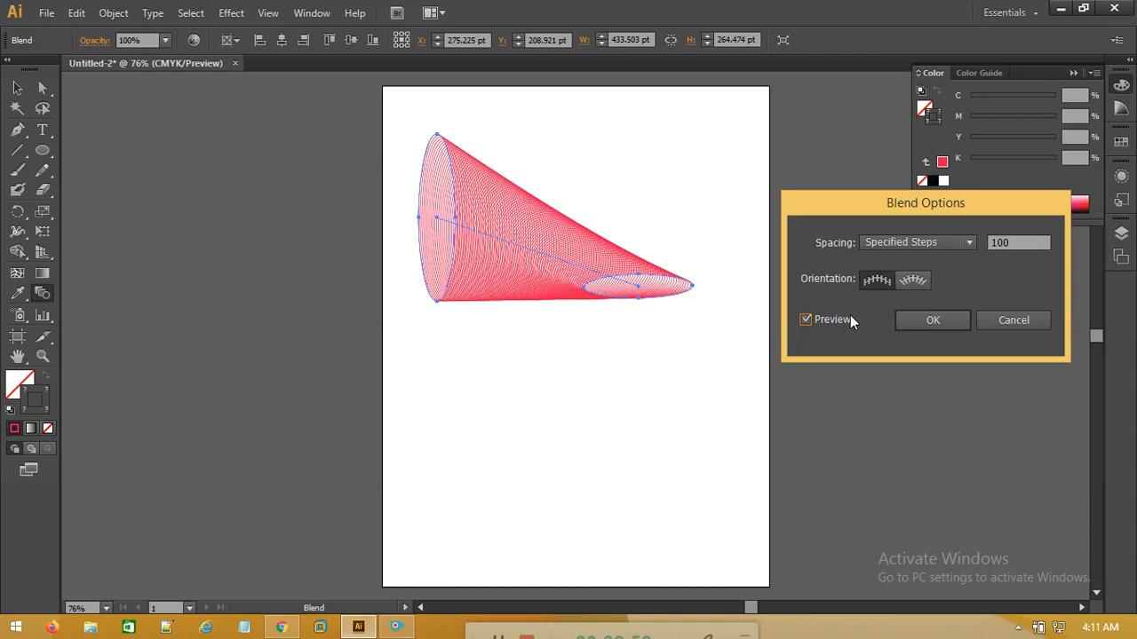
# - Set the ellipse blend to 50 specified steps, refresh the preview and apply the blend options
pyautogui.click(1004, 241)
pyautogui.write('50')
pyautogui.click(840, 320)
pyautogui.click(840, 320)
pyautogui.click(926, 323)
pyautogui.click(17, 88)
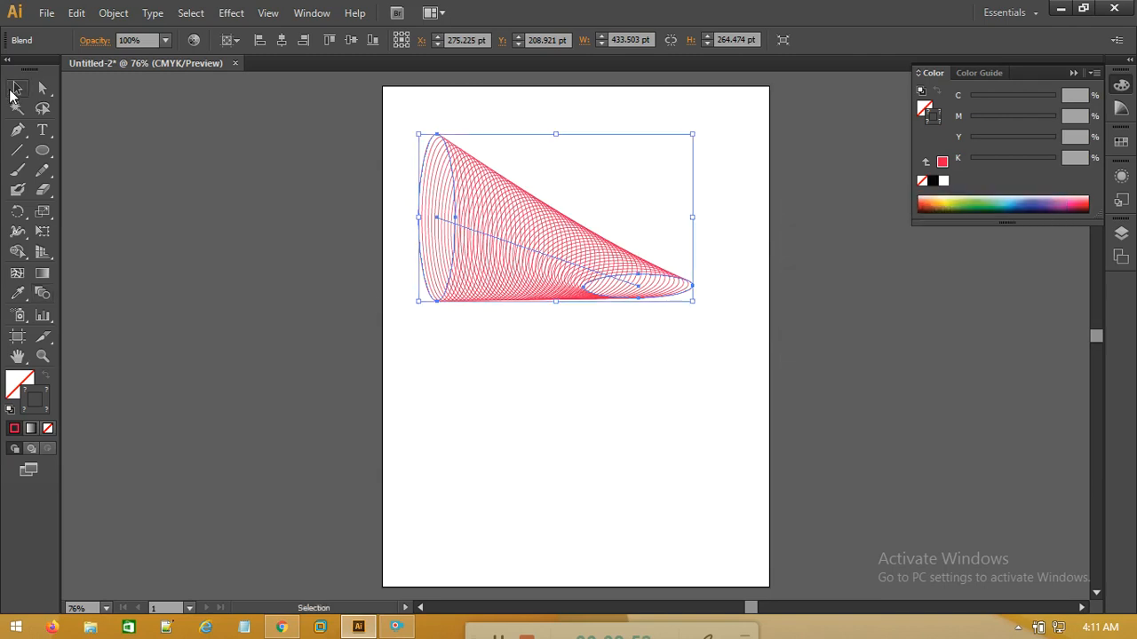
# - Reposition the ellipse blend slightly lower and further right on the page, and delete it
pyautogui.click(685, 219)
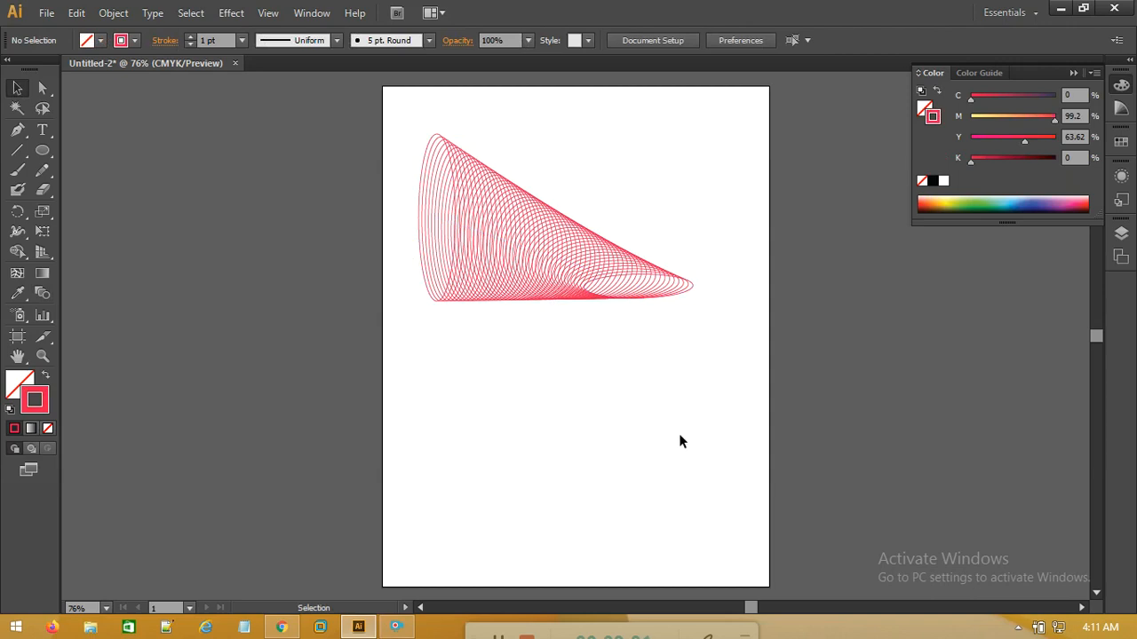
pyautogui.moveTo(697, 191); pyautogui.dragTo(436, 382)
pyautogui.moveTo(467, 284); pyautogui.dragTo(542, 371)
pyautogui.click(619, 157)
pyautogui.moveTo(617, 317); pyautogui.dragTo(575, 271)
pyautogui.click(606, 186)
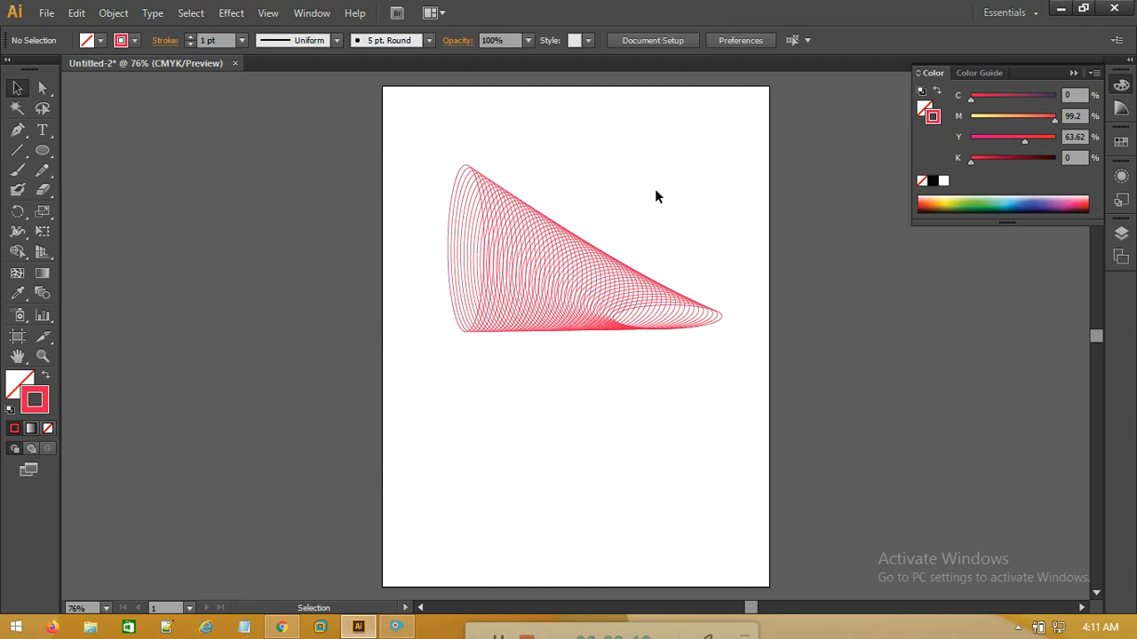
pyautogui.moveTo(716, 162); pyautogui.dragTo(447, 435)
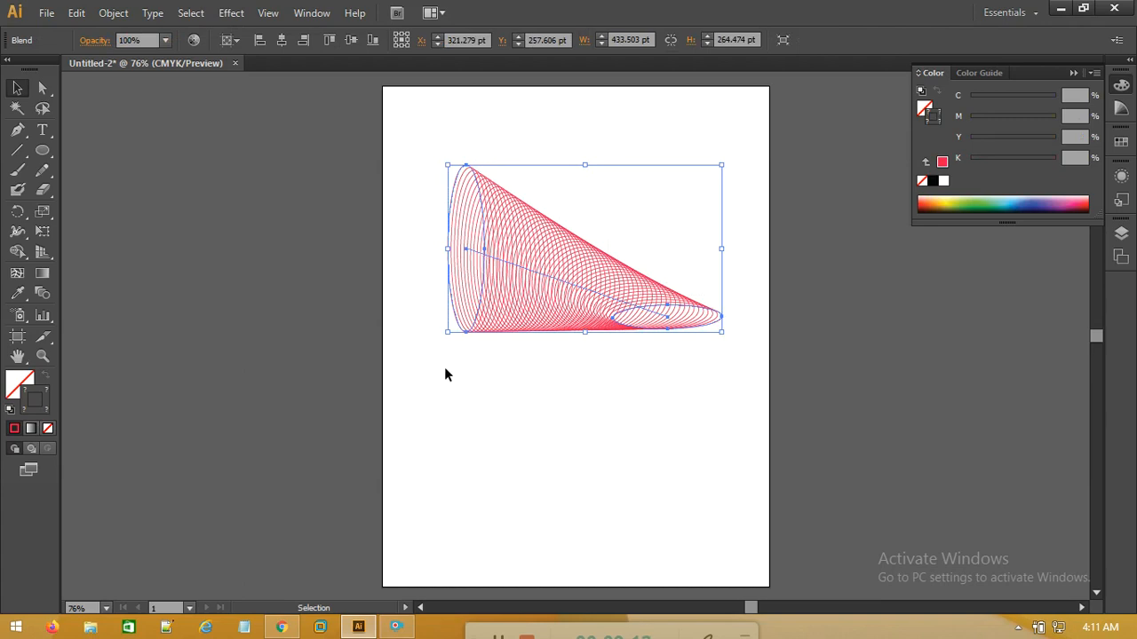
pyautogui.press('Delete')
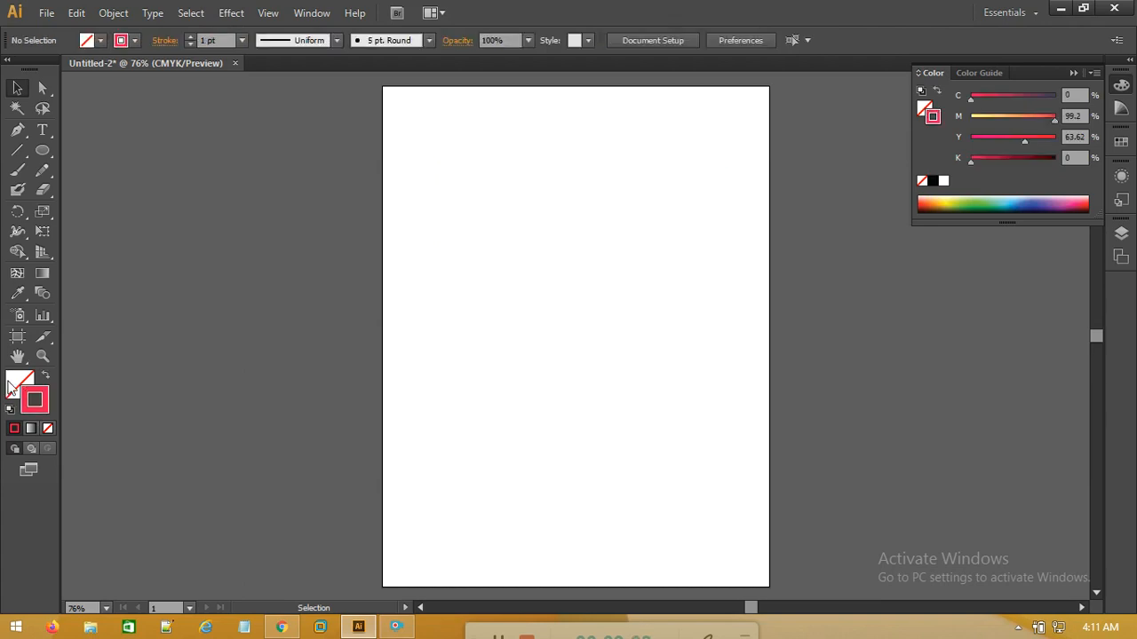
# - Draw a tall, narrow ellipse with no fill and a pinkish-red stroke in the page's upper-left area
pyautogui.click(47, 158)
pyautogui.moveTo(45, 153); pyautogui.dragTo(107, 190)
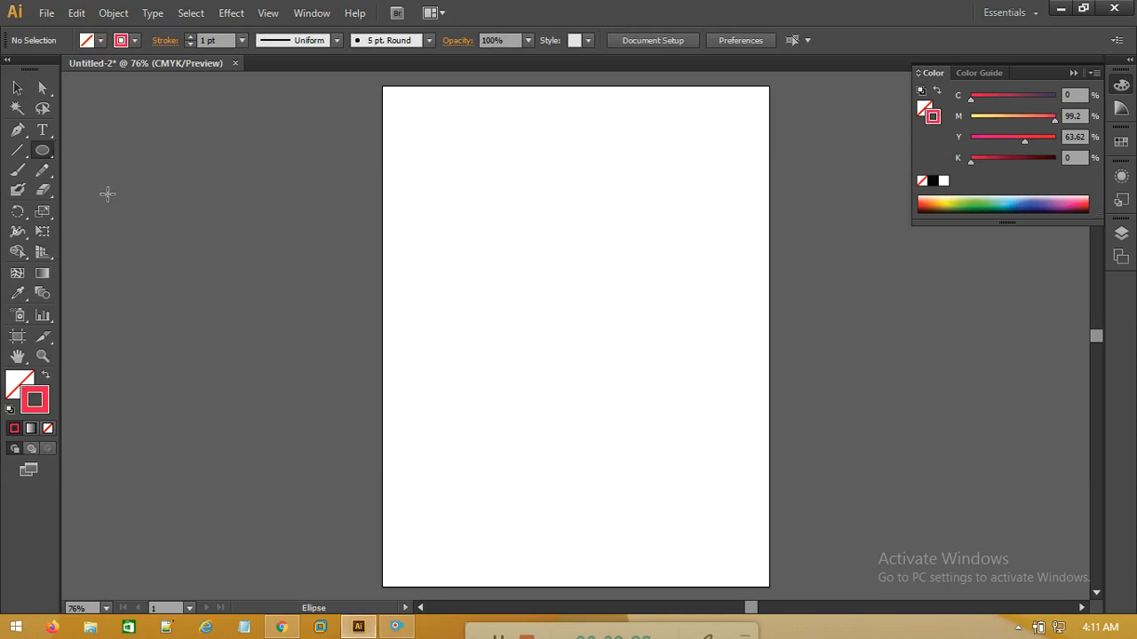
pyautogui.moveTo(466, 150); pyautogui.dragTo(510, 294)
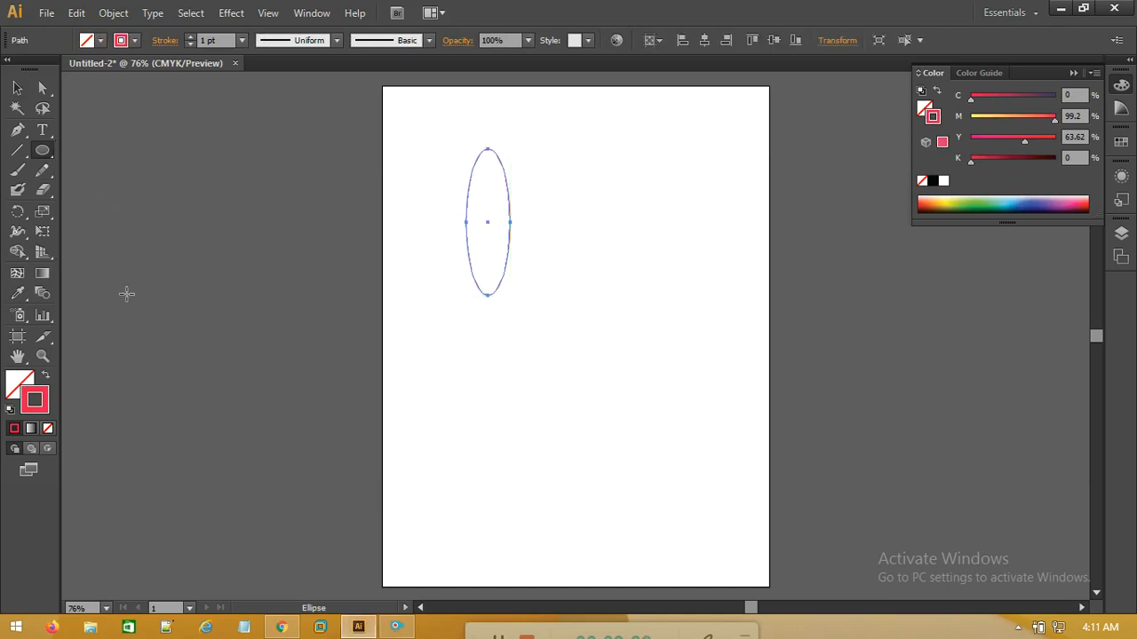
# - Scale the new ellipse down to about half its size, shift it slightly up and right, and deselect it
pyautogui.click(43, 356)
pyautogui.moveTo(428, 125); pyautogui.dragTo(573, 353)
pyautogui.click(17, 88)
pyautogui.hscroll(5, 634, 346)
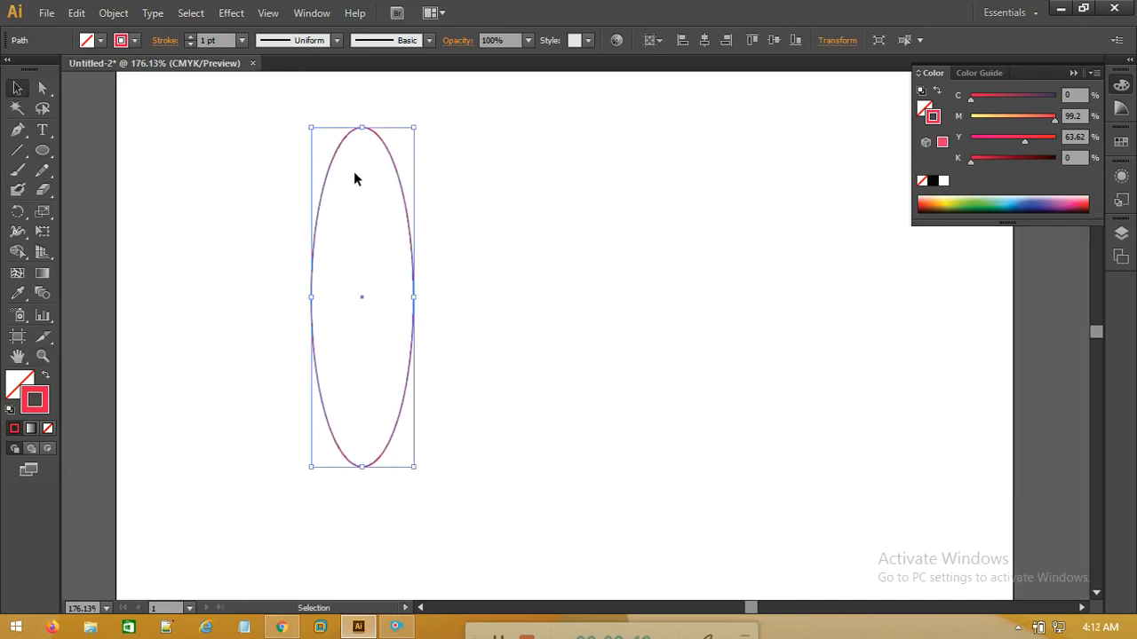
pyautogui.moveTo(416, 128); pyautogui.dragTo(363, 231)
pyautogui.moveTo(332, 340); pyautogui.dragTo(362, 267)
pyautogui.moveTo(332, 360); pyautogui.dragTo(364, 304)
pyautogui.moveTo(336, 384); pyautogui.dragTo(427, 256)
pyautogui.click(466, 196)
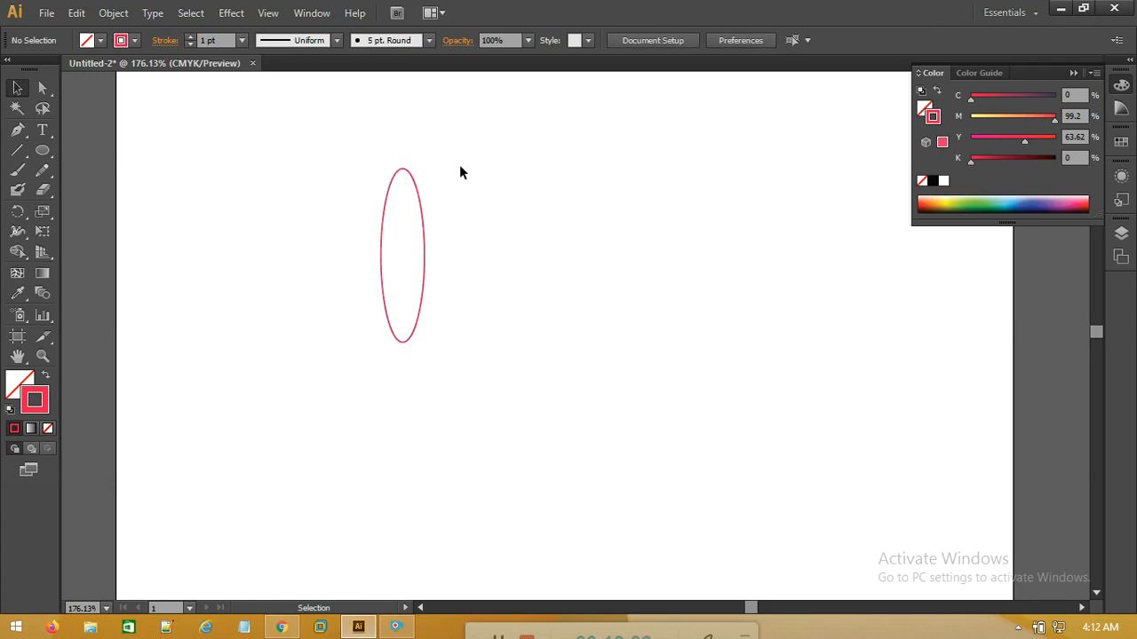
# - Create a copy of the ellipse rotated about 24° clockwise around its bottom anchor point
pyautogui.moveTo(458, 164); pyautogui.dragTo(302, 356)
pyautogui.click(19, 212)
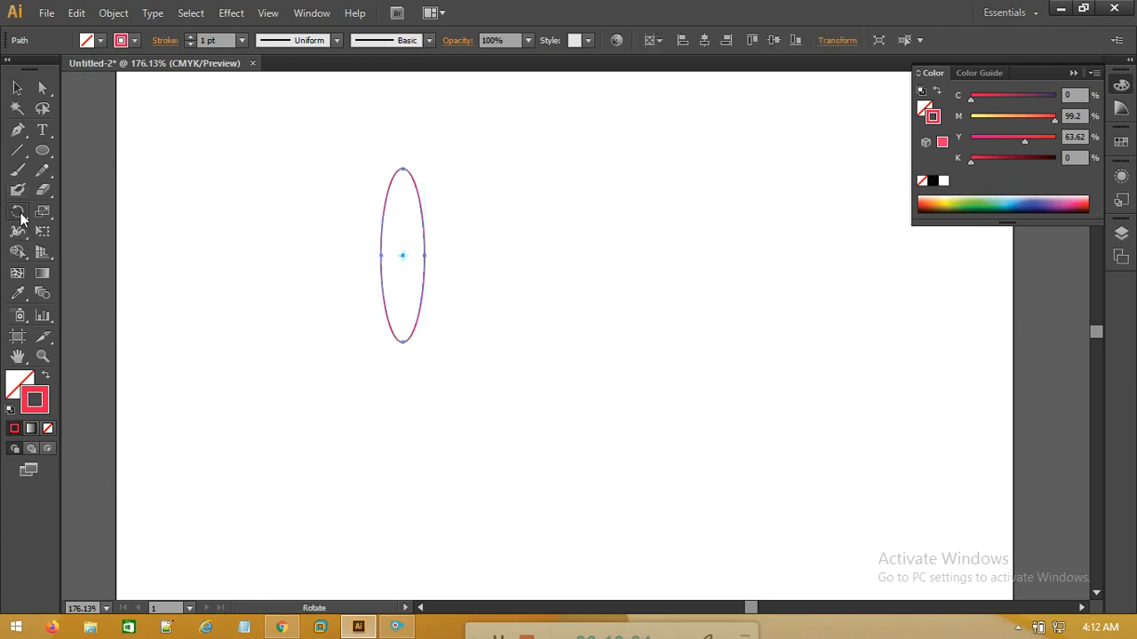
pyautogui.click(89, 212)
pyautogui.click(403, 343)
pyautogui.moveTo(405, 181); pyautogui.dragTo(473, 206)
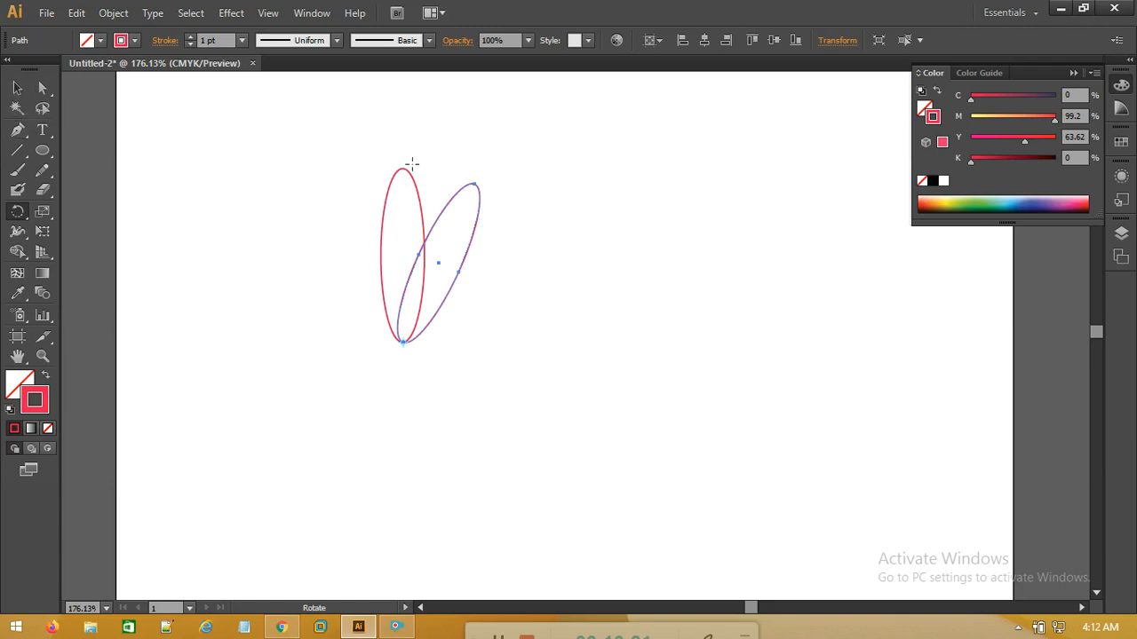
# - Repeat the rotated copy around the same point until the ellipses form a full flower ring, and deselect
pyautogui.hotkey('ctrl', 'd')
pyautogui.hotkey('ctrl', 'd')
pyautogui.hotkey('ctrl', 'd')
pyautogui.hotkey('ctrl', 'd')
pyautogui.hotkey('ctrl', 'd')
pyautogui.hotkey('ctrl', 'd')
pyautogui.hotkey('ctrl', 'd')
pyautogui.hotkey('ctrl', 'd')
pyautogui.hotkey('ctrl', 'd')
pyautogui.hotkey('ctrl', 'd')
pyautogui.hotkey('ctrl', 'd')
pyautogui.hotkey('ctrl', 'd')
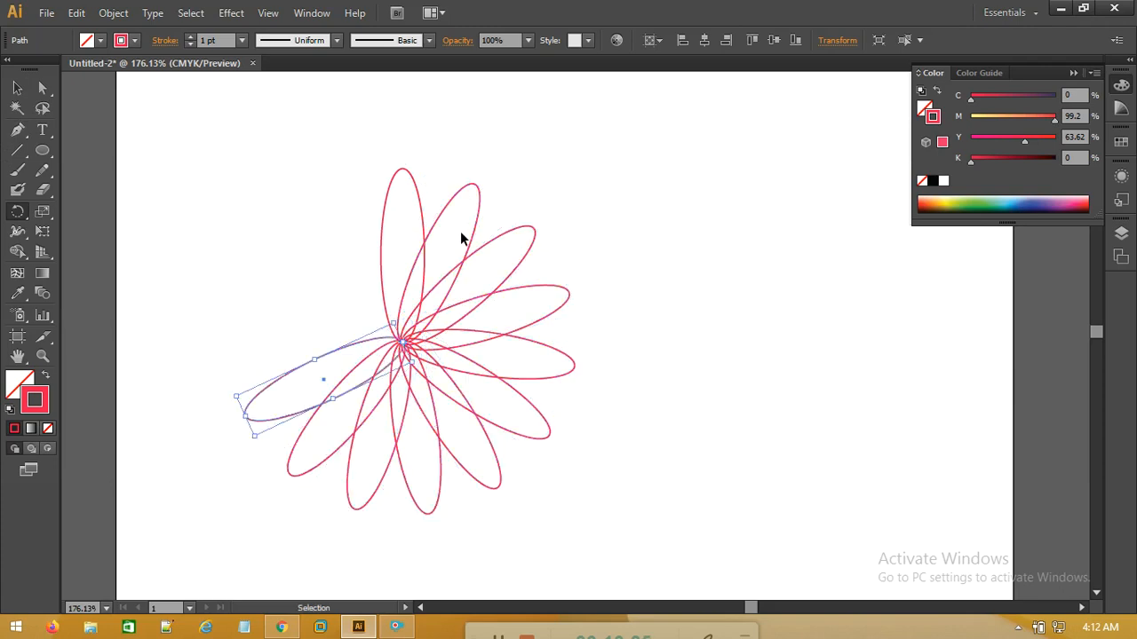
pyautogui.hotkey('ctrl', 'd')
pyautogui.hotkey('ctrl', 'd')
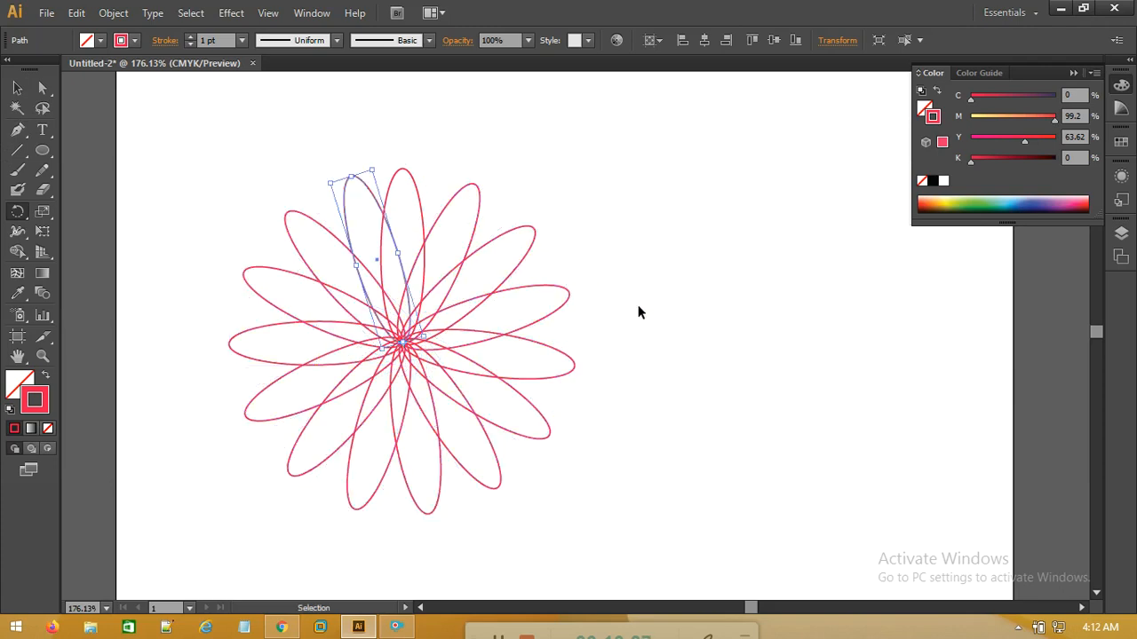
pyautogui.press('r')
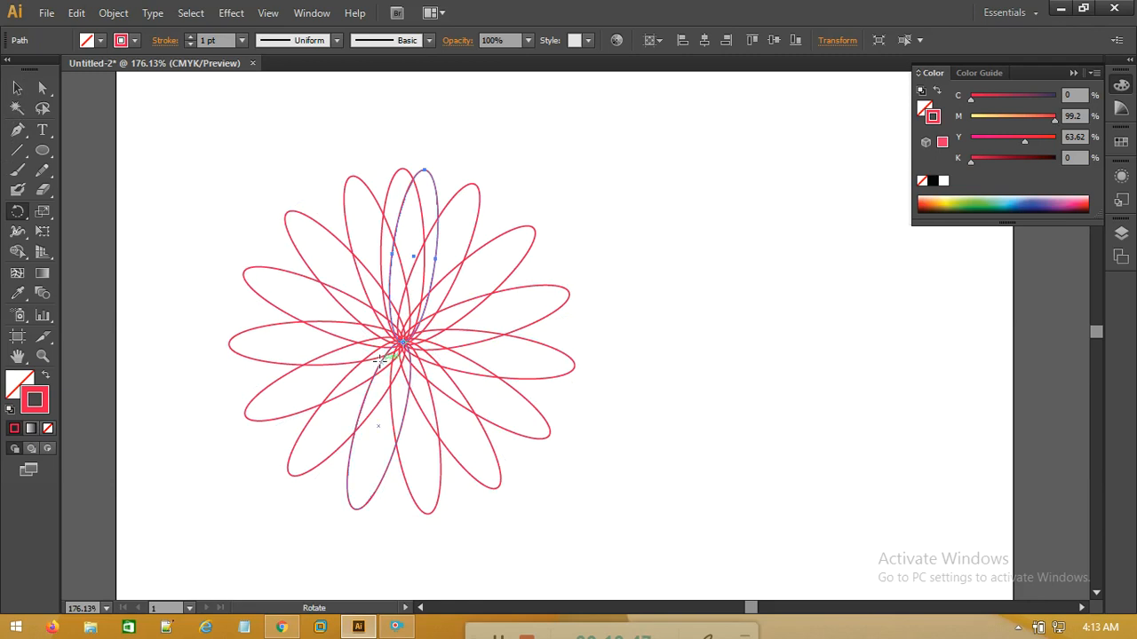
pyautogui.click(19, 89)
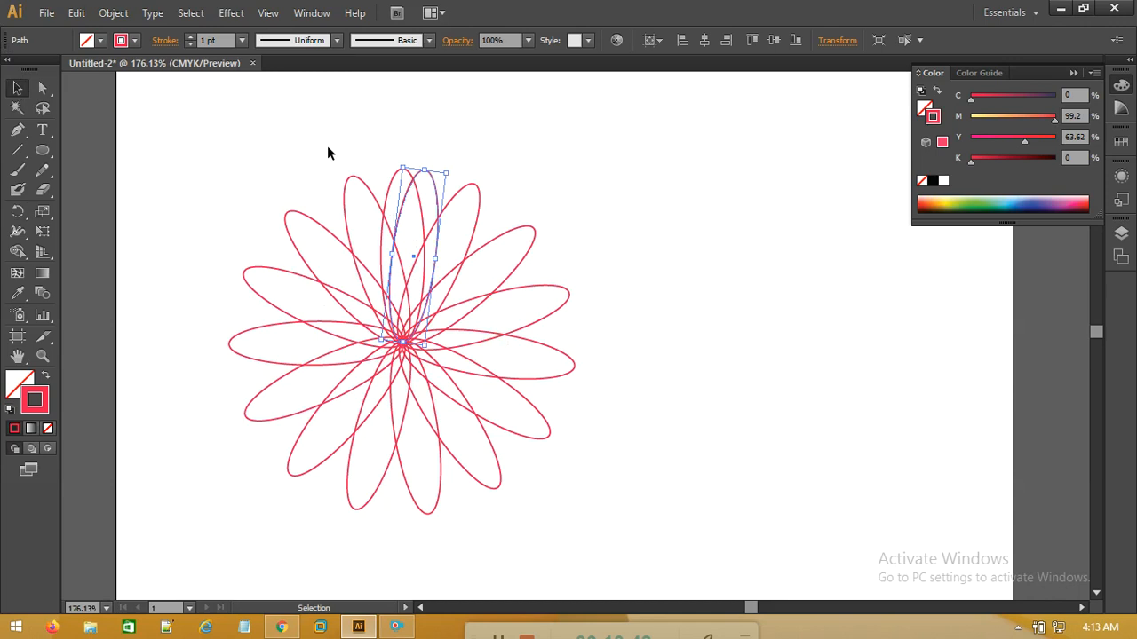
pyautogui.click(558, 179)
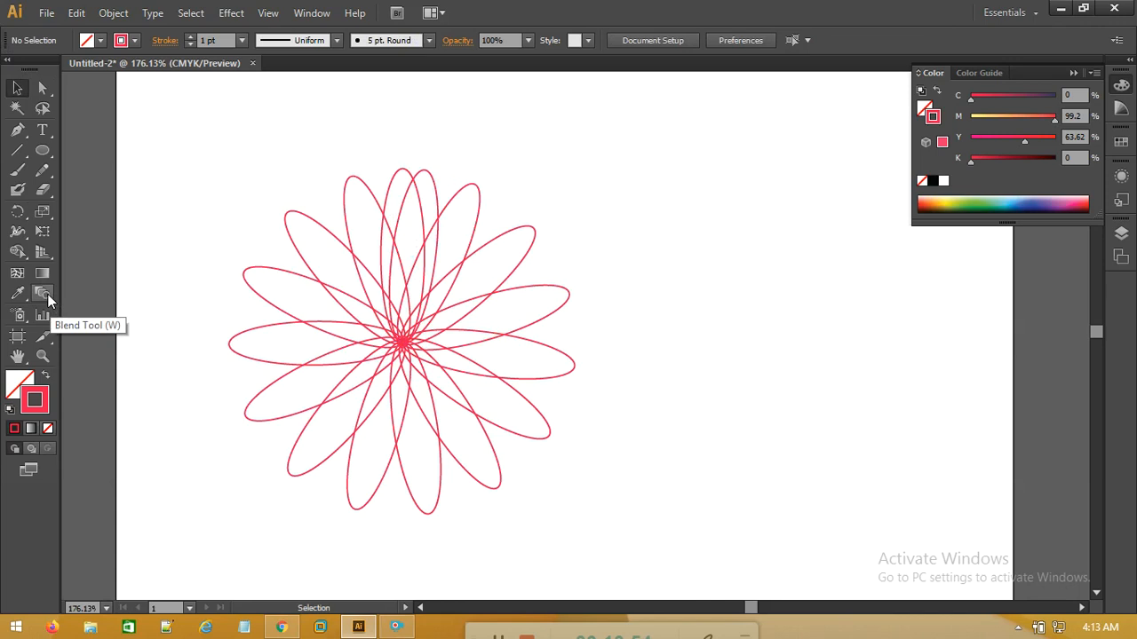
# - Select all the flower's ellipses, make a blend between them and deselect the result
pyautogui.click(113, 12)
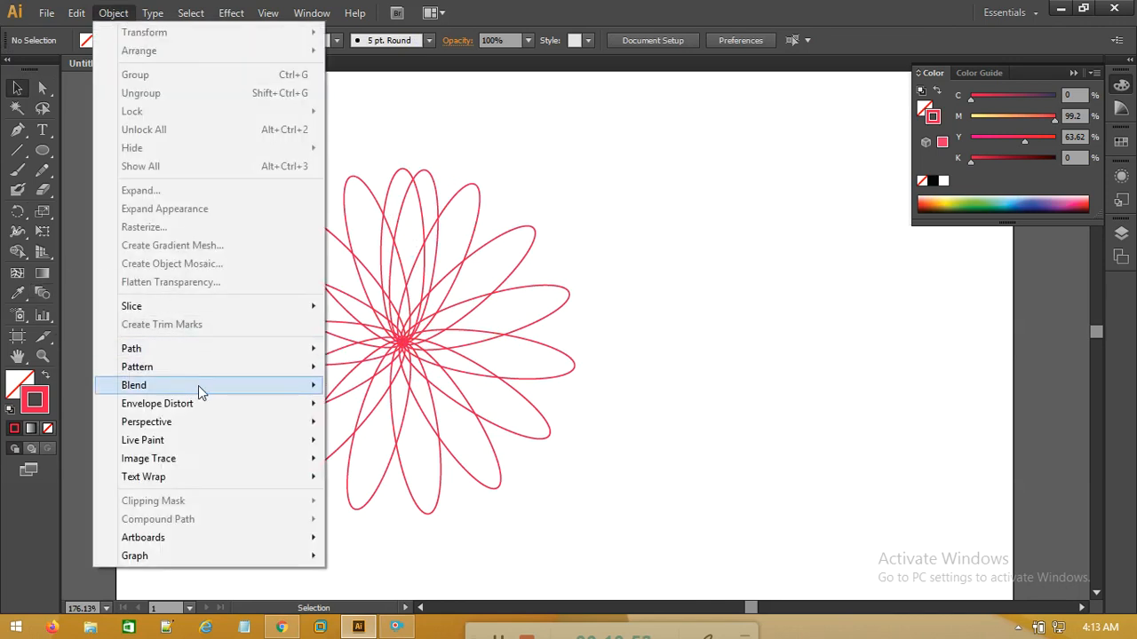
pyautogui.moveTo(193, 388)
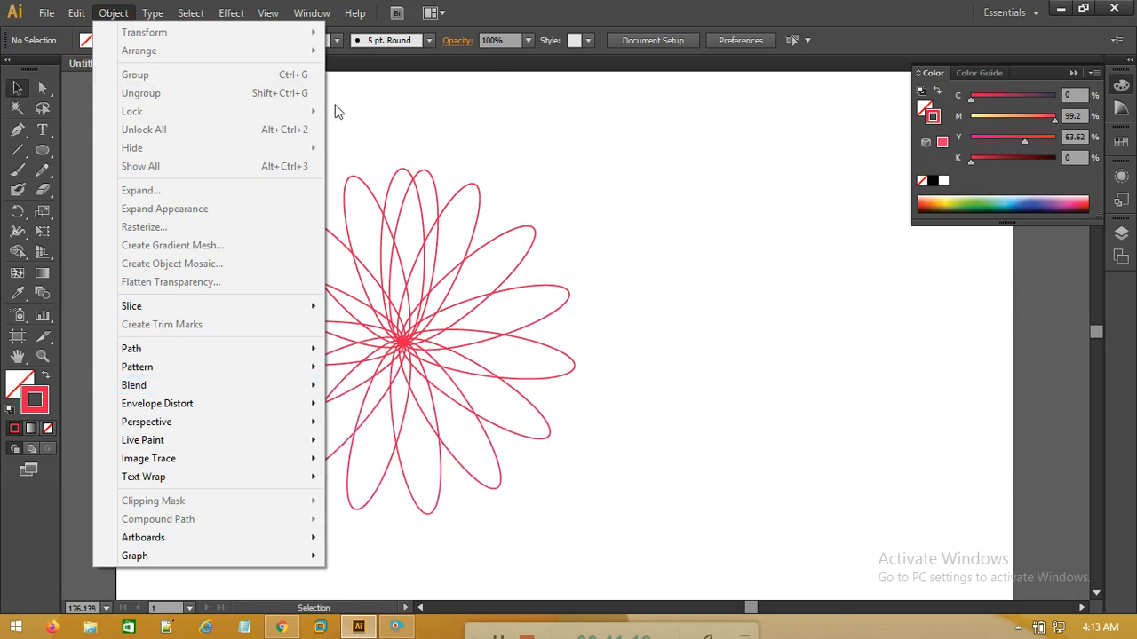
pyautogui.click(465, 125)
pyautogui.moveTo(661, 139); pyautogui.dragTo(219, 500)
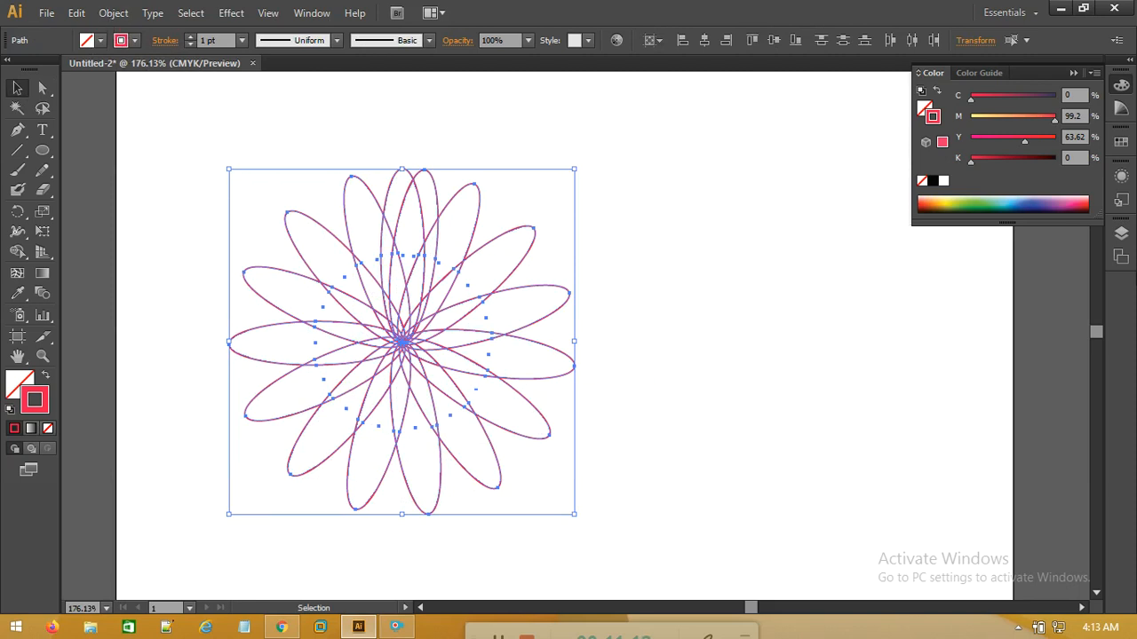
pyautogui.hotkey('ctrl', 'alt', 'b')
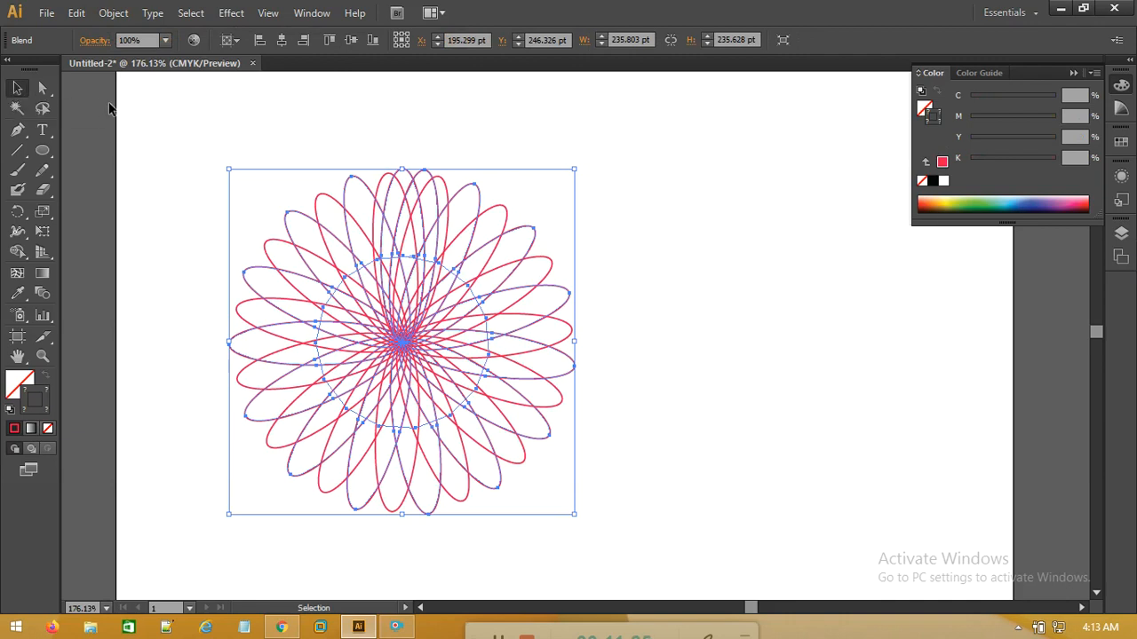
pyautogui.click(154, 105)
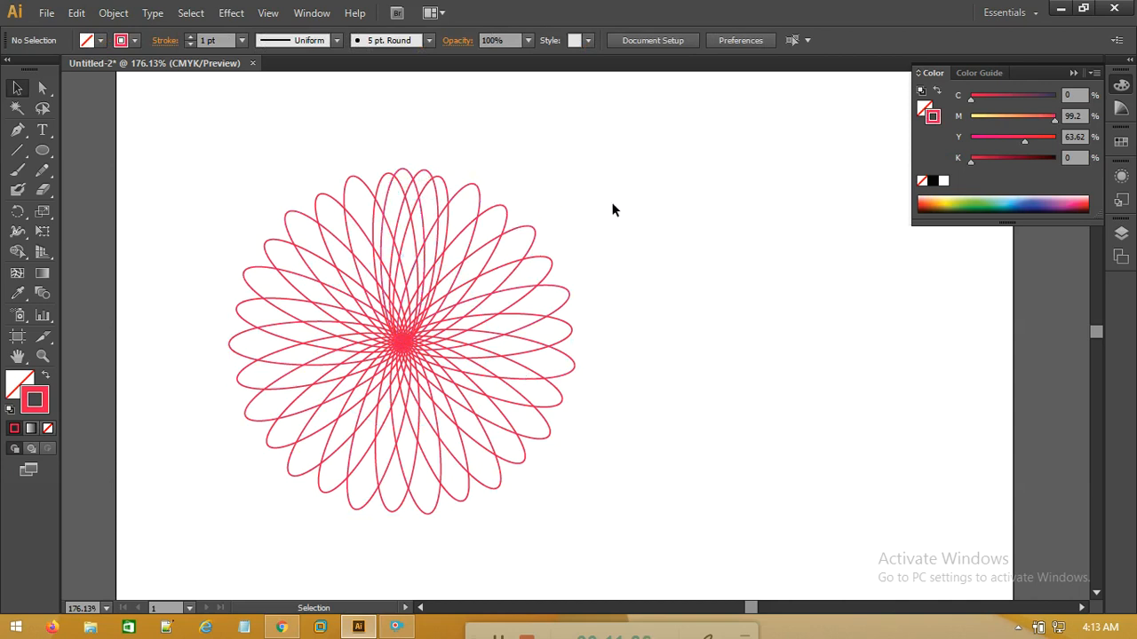
# - Select the blended flower and set its blend spacing to Specified Steps with 5 steps, with the preview on
pyautogui.moveTo(606, 183); pyautogui.dragTo(187, 524)
pyautogui.doubleClick(43, 293)
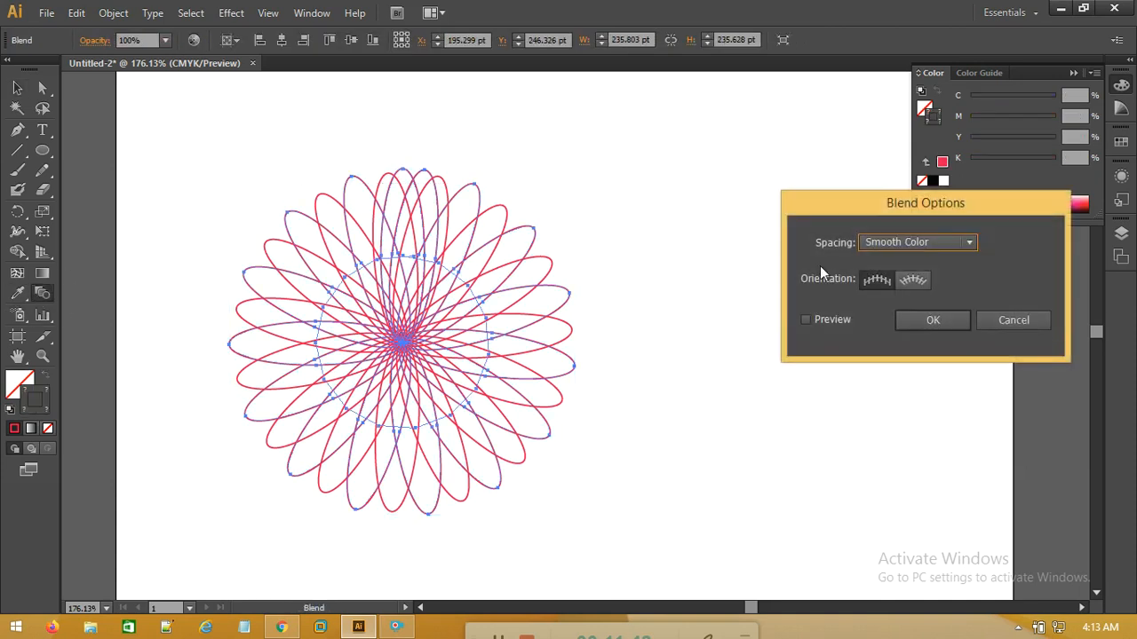
pyautogui.click(936, 243)
pyautogui.click(917, 278)
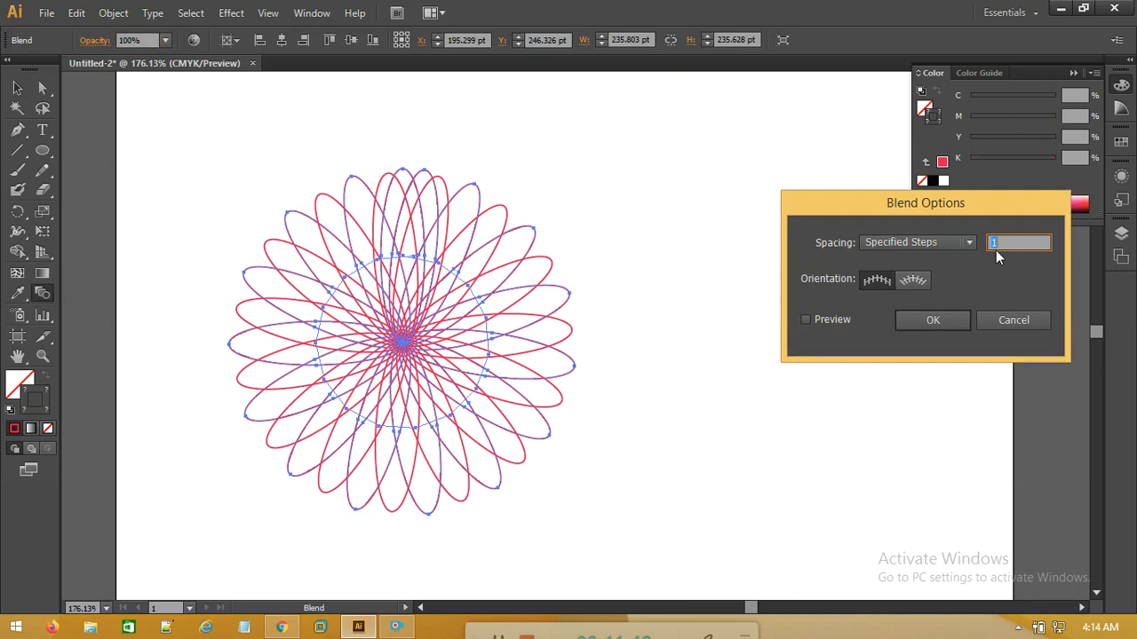
pyautogui.click(806, 319)
pyautogui.doubleClick(1002, 246)
pyautogui.write('5')
pyautogui.click(829, 318)
pyautogui.click(829, 318)
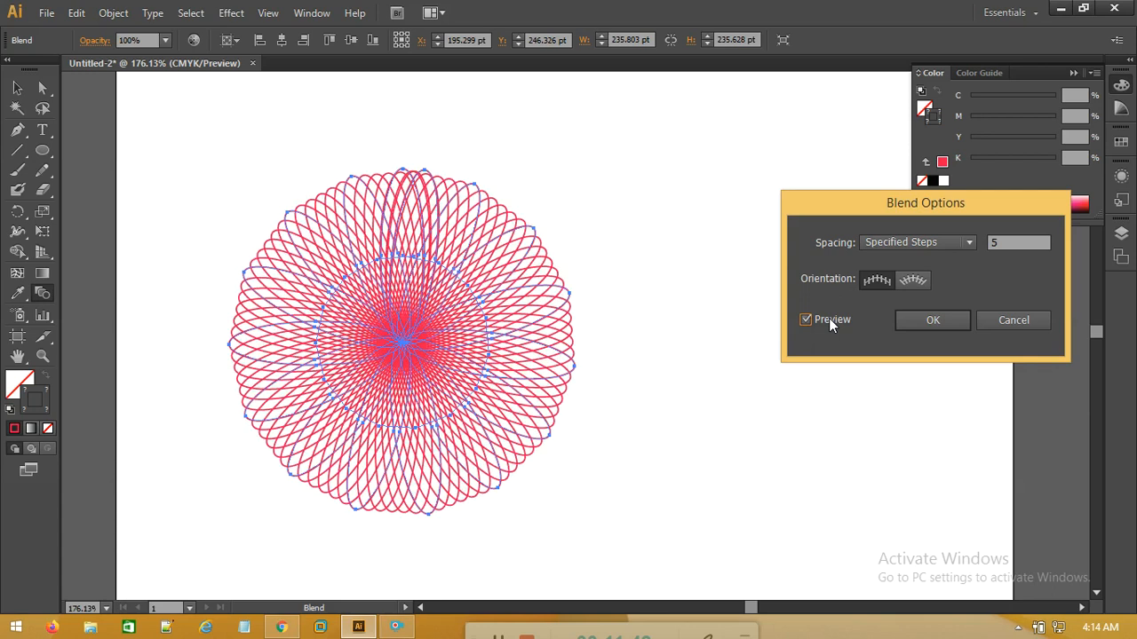
# - Raise the flower blend to 12 specified steps, apply the options and deselect the flower
pyautogui.moveTo(1008, 249); pyautogui.dragTo(944, 240)
pyautogui.write('12')
pyautogui.click(834, 318)
pyautogui.click(834, 318)
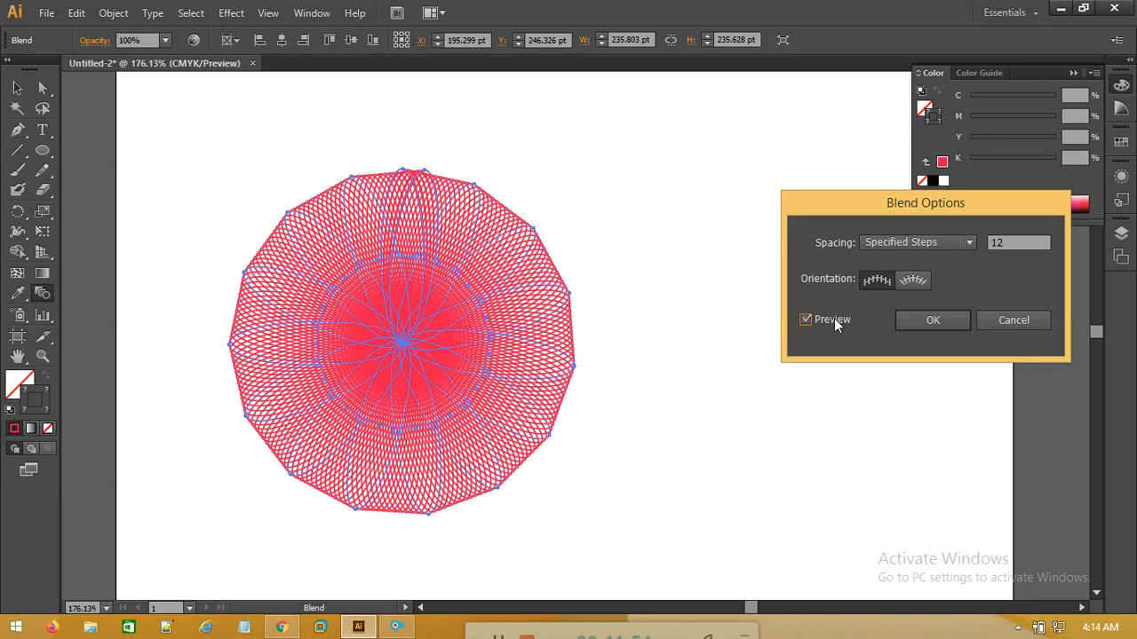
pyautogui.click(659, 335)
pyautogui.click(915, 322)
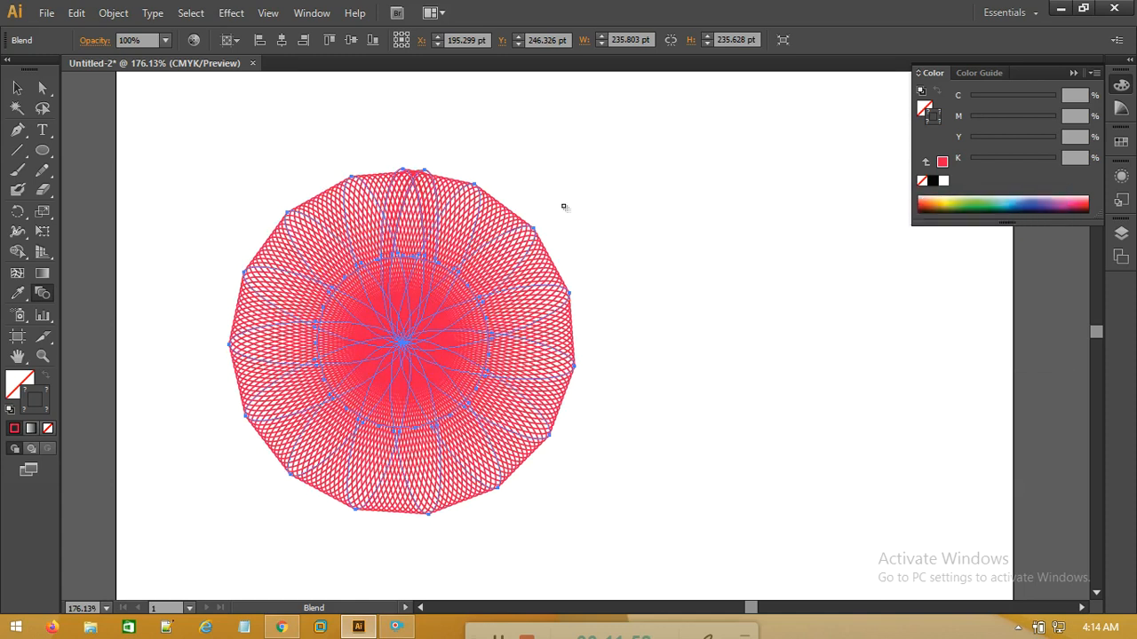
pyautogui.click(20, 89)
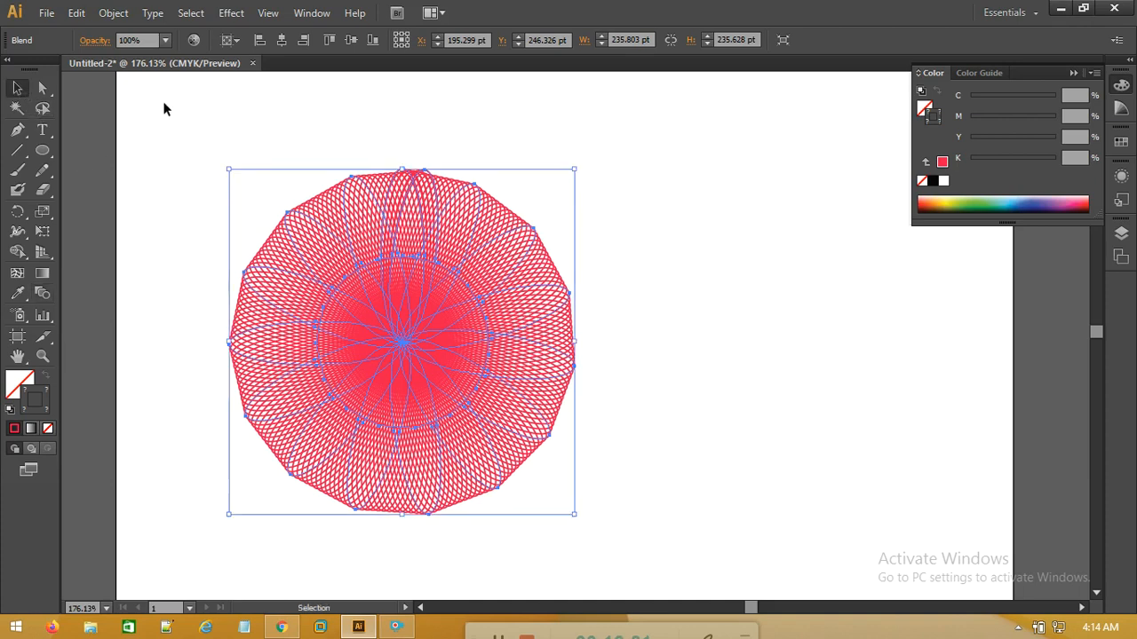
pyautogui.click(912, 355)
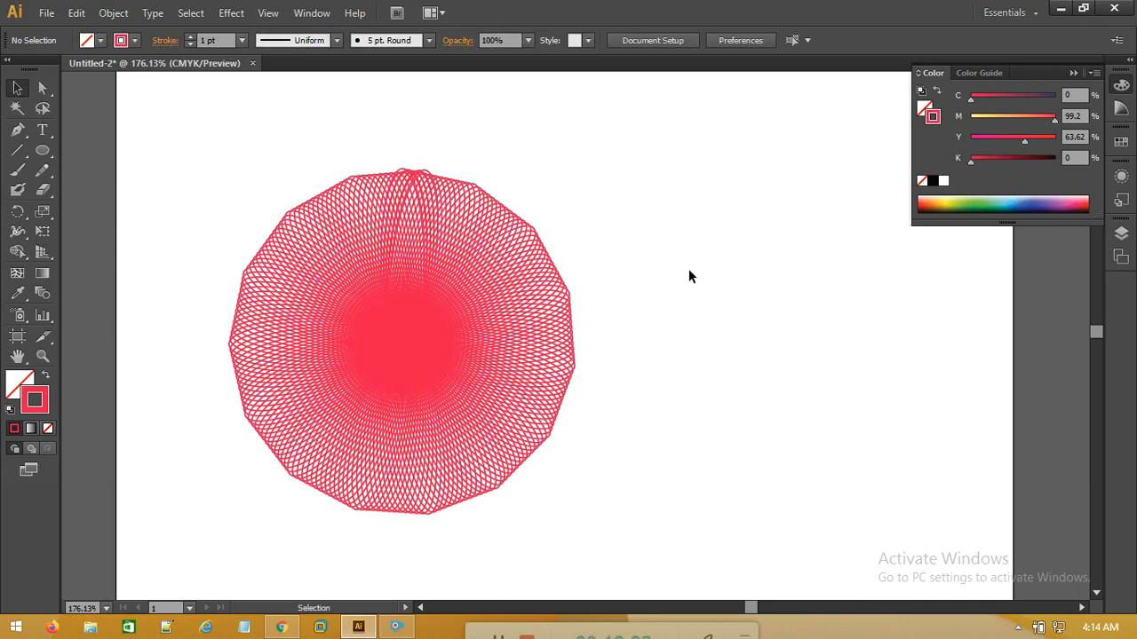
# - Delete the flower artwork and draw a tall, narrow upright ellipse in the upper part of the artboard
pyautogui.hotkey('ctrl', 'a')
pyautogui.press('Delete')
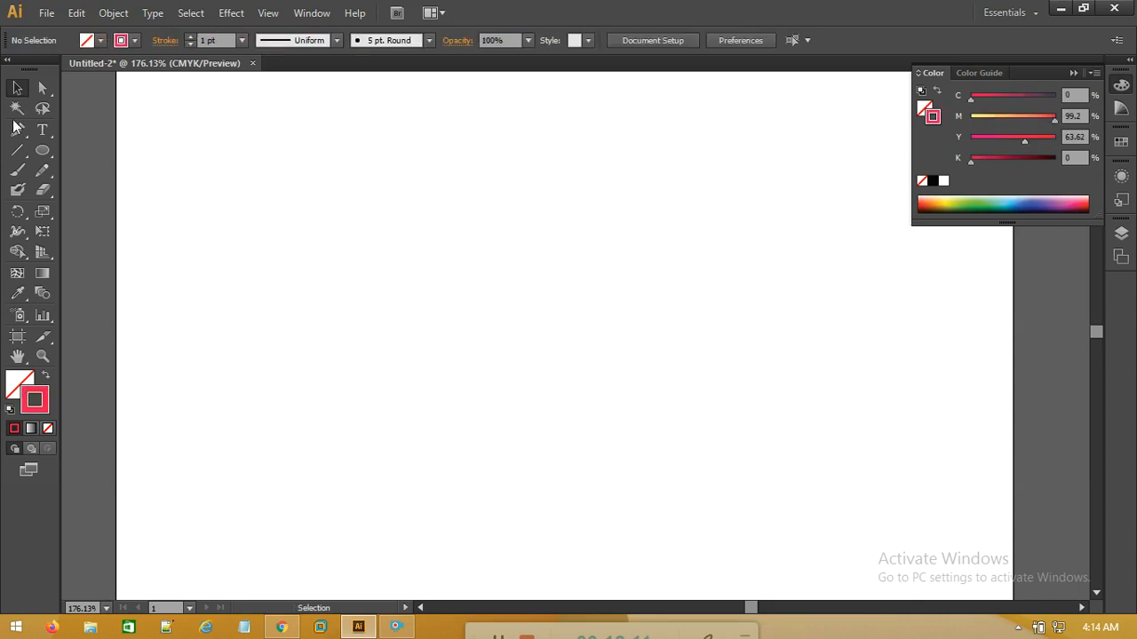
pyautogui.click(48, 155)
pyautogui.moveTo(383, 130); pyautogui.dragTo(415, 269)
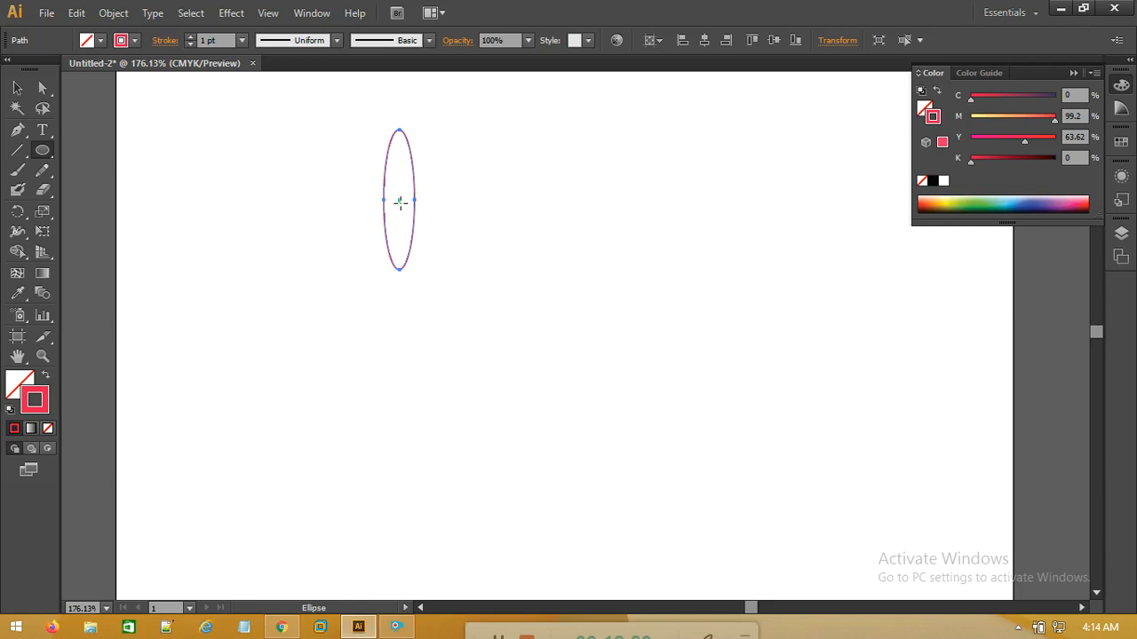
# - Create a copy of the ellipse rotated about 29° clockwise around its bottom anchor point
pyautogui.click(18, 211)
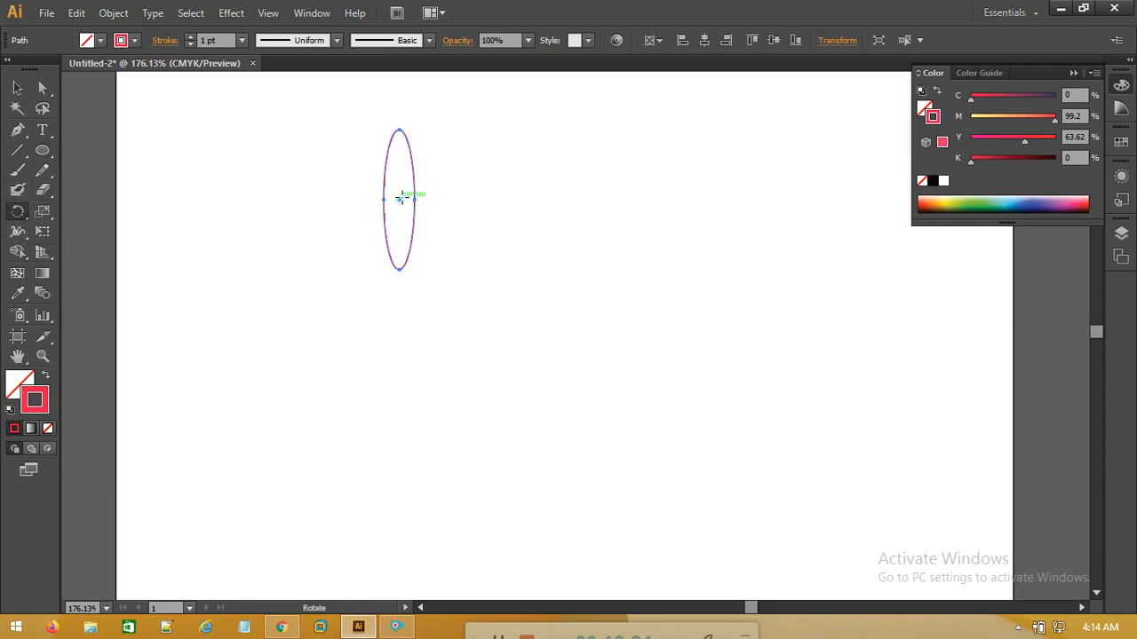
pyautogui.moveTo(401, 199); pyautogui.dragTo(456, 241)
pyautogui.hotkey('ctrl', 'z')
pyautogui.click(397, 268)
pyautogui.moveTo(400, 146); pyautogui.dragTo(469, 157)
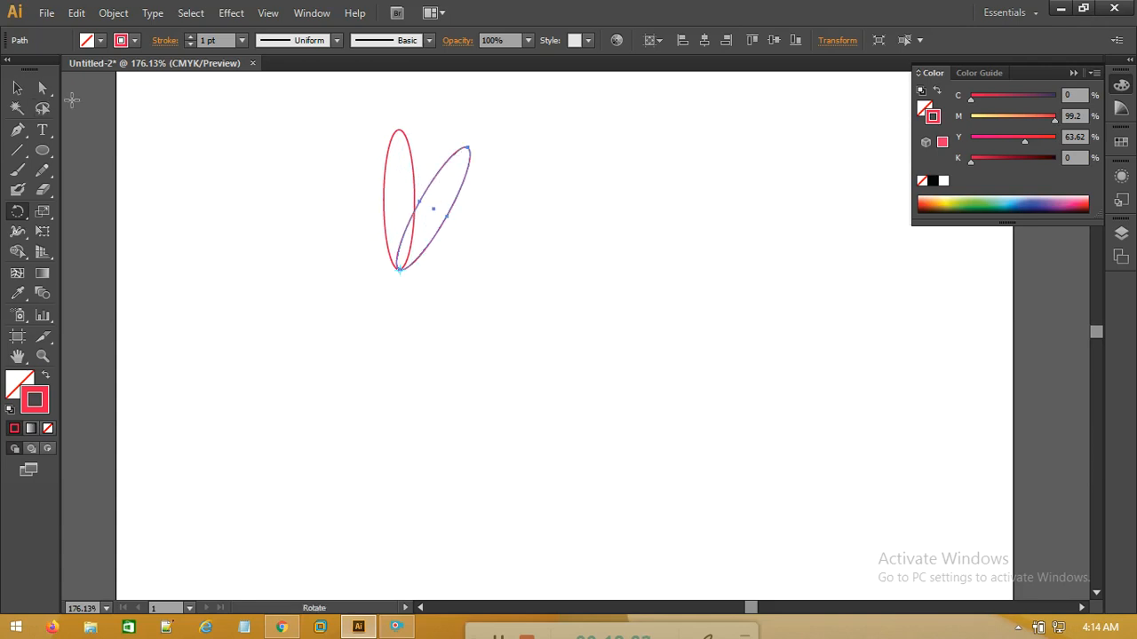
# - Move the rotated ellipse away to the right of the upright one, nudge it slightly further and deselect it
pyautogui.click(20, 90)
pyautogui.moveTo(445, 195); pyautogui.dragTo(480, 222)
pyautogui.click(619, 186)
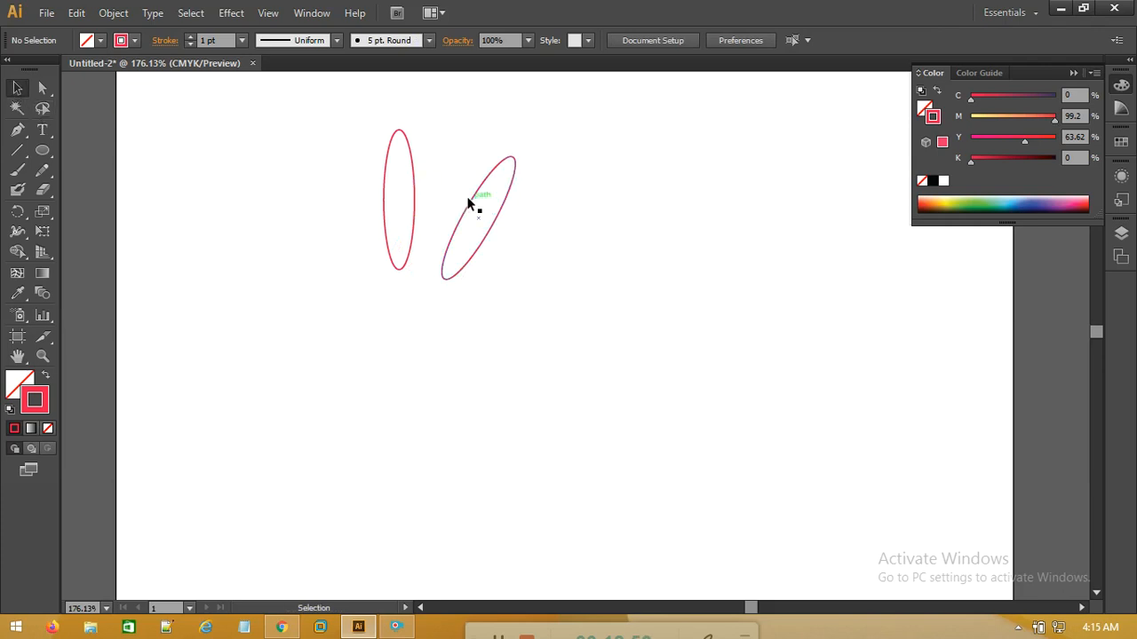
pyautogui.moveTo(468, 200); pyautogui.dragTo(474, 199)
pyautogui.hotkey('ctrl', 'd')
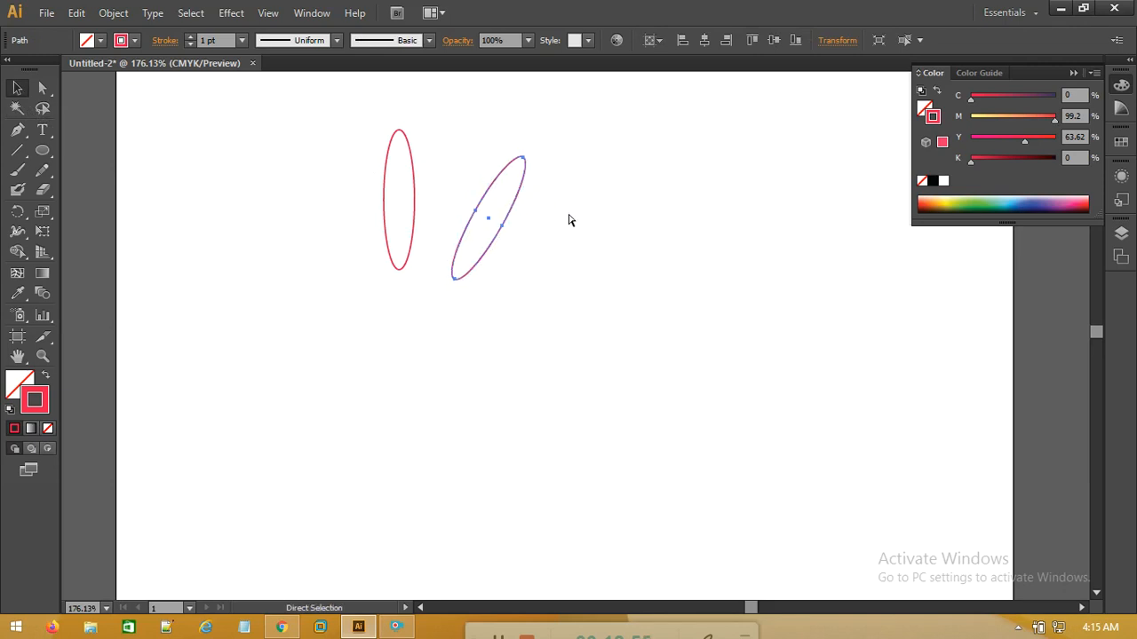
pyautogui.click(583, 183)
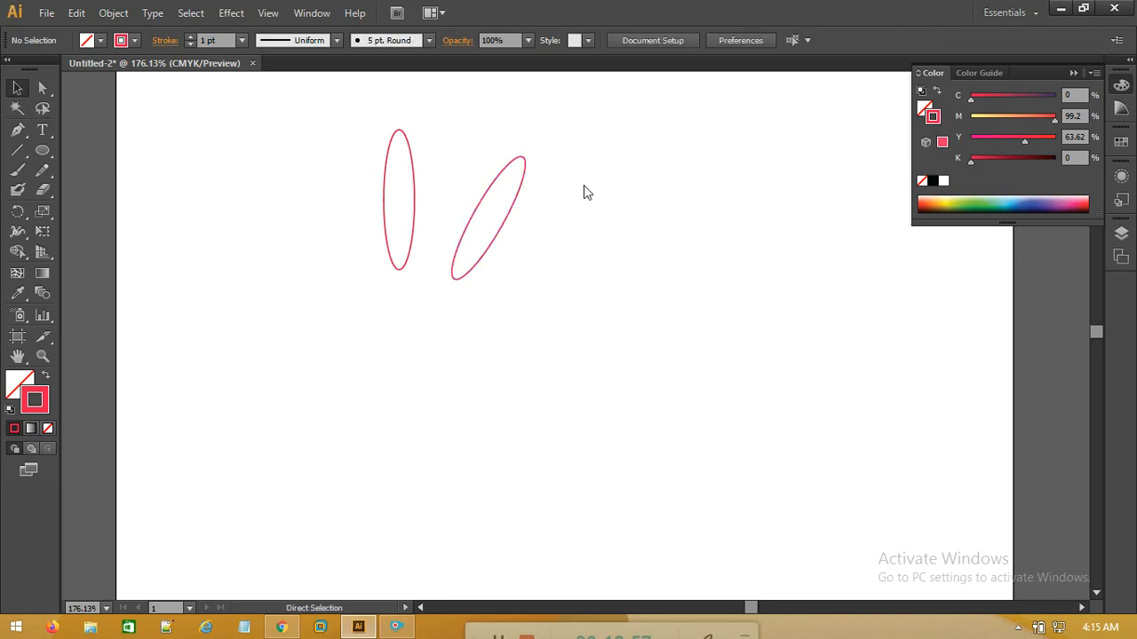
# - Shift both ellipses slightly to the right and delete the tilted copy
pyautogui.hotkey('ctrl', 's')
pyautogui.click(456, 11)
pyautogui.moveTo(548, 188); pyautogui.dragTo(275, 272)
pyautogui.press('ctrl')
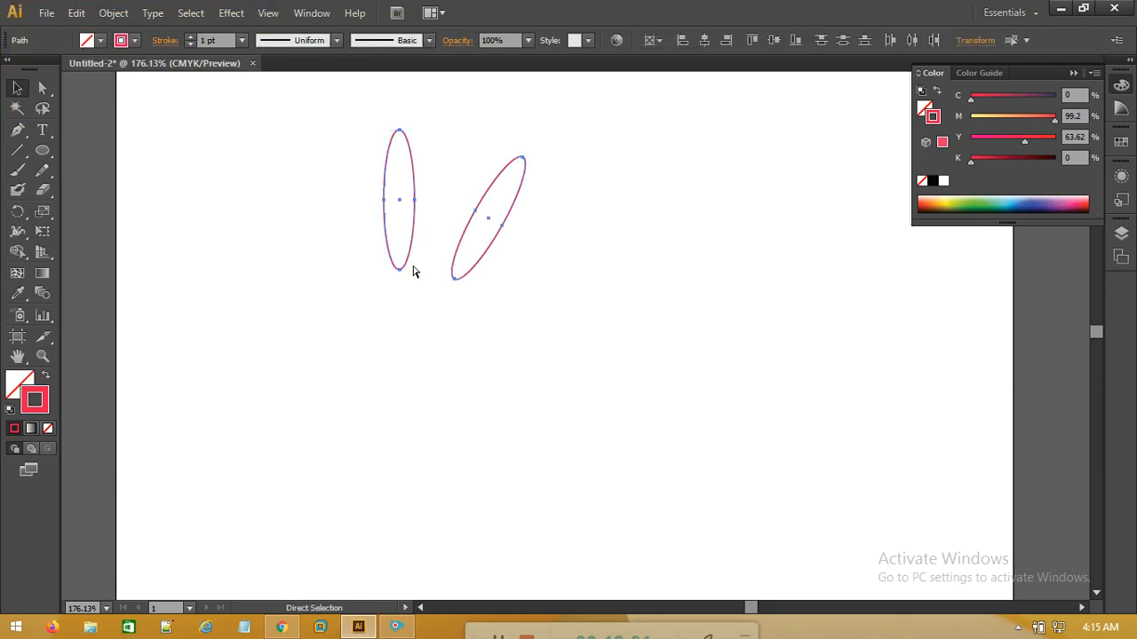
pyautogui.moveTo(408, 266); pyautogui.dragTo(413, 266)
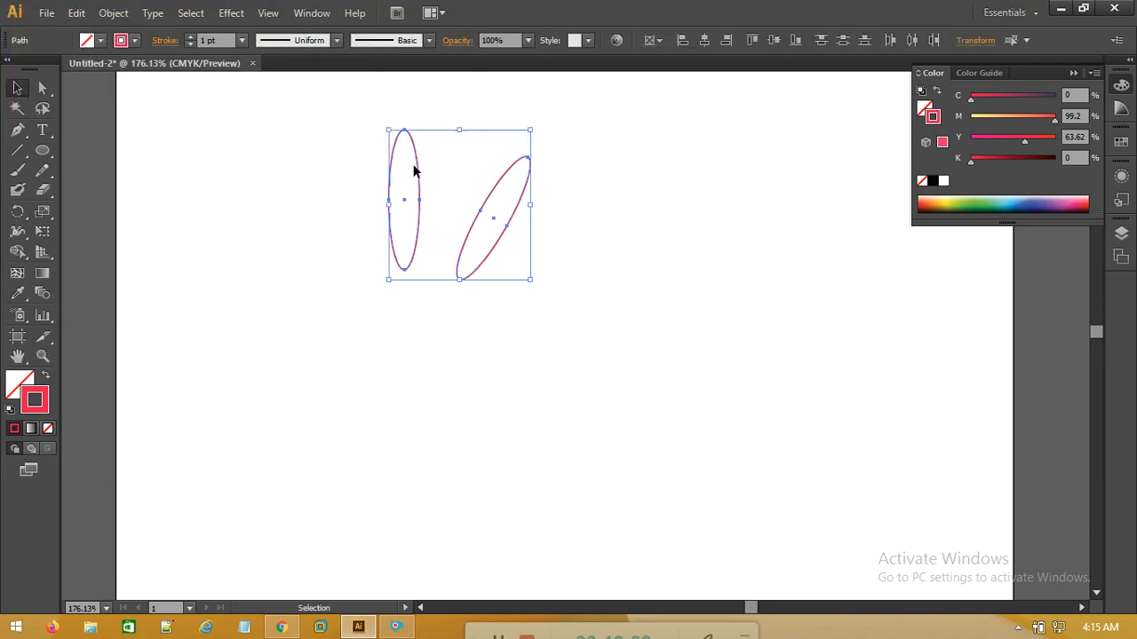
pyautogui.click(495, 208)
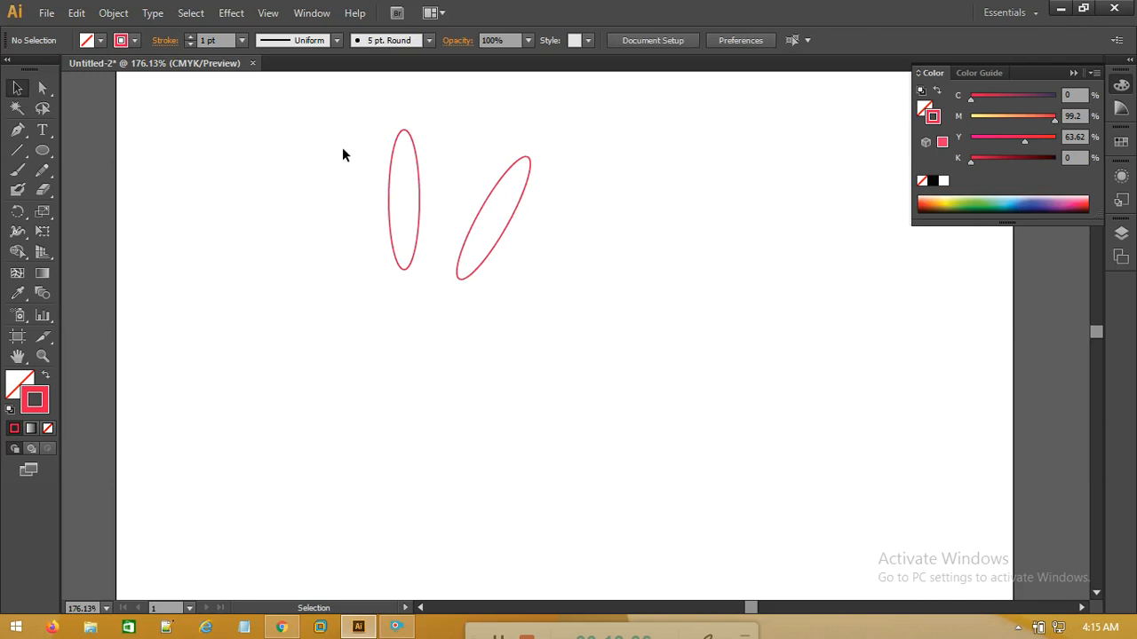
pyautogui.moveTo(553, 157); pyautogui.dragTo(438, 278)
pyautogui.press('Delete')
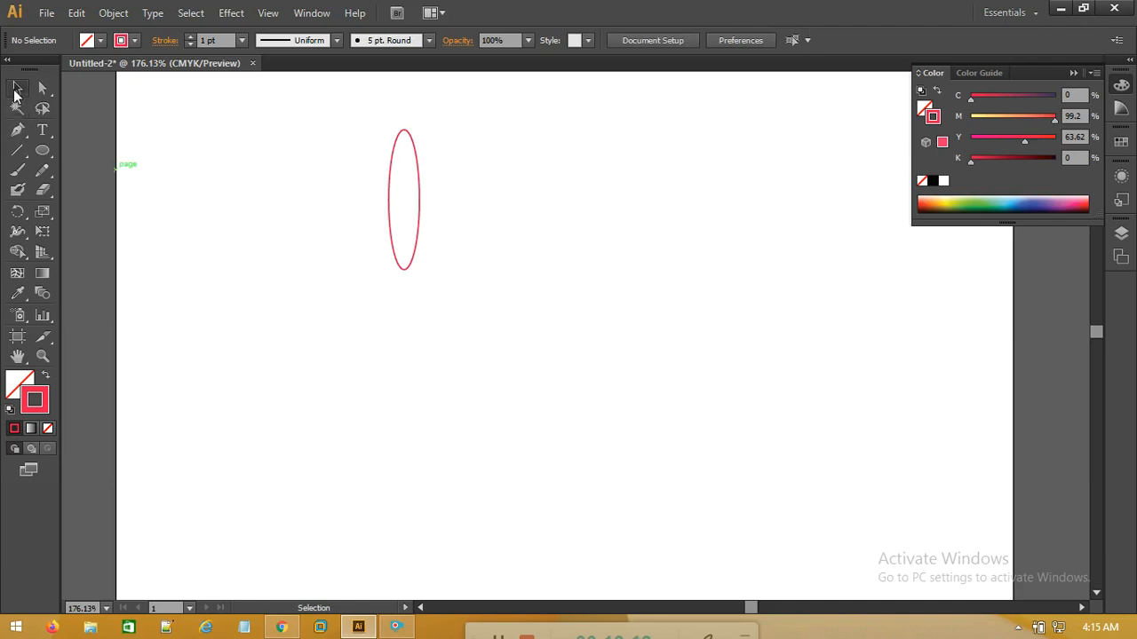
# - Create a copy of the upright ellipse rotated about 57° counterclockwise around a point outside it, to its upper right
pyautogui.moveTo(432, 142); pyautogui.dragTo(306, 282)
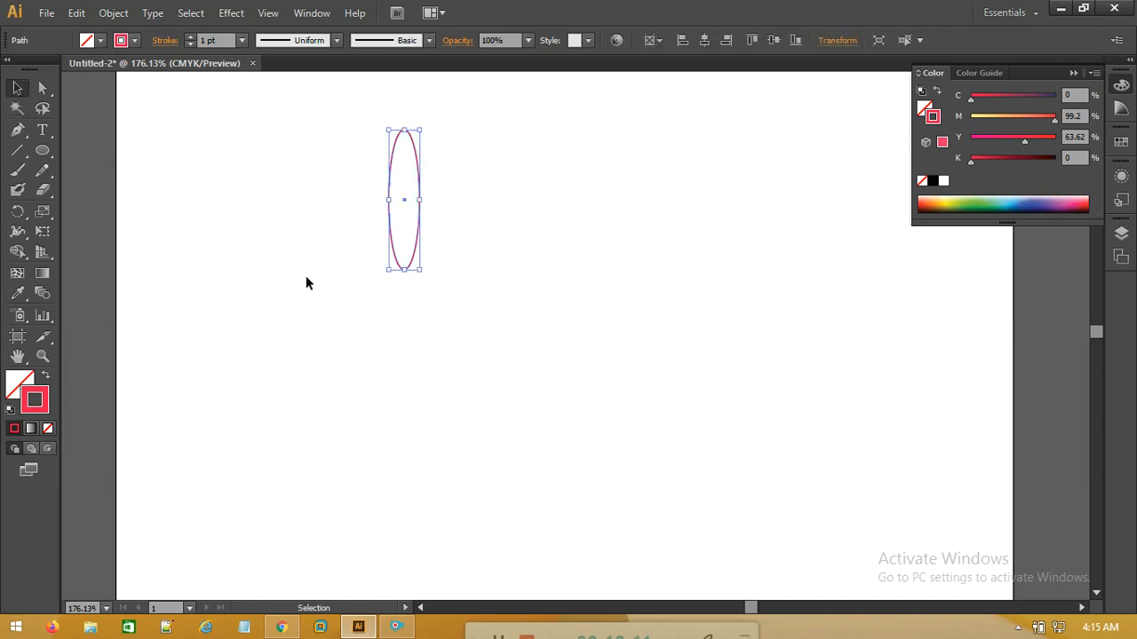
pyautogui.click(17, 213)
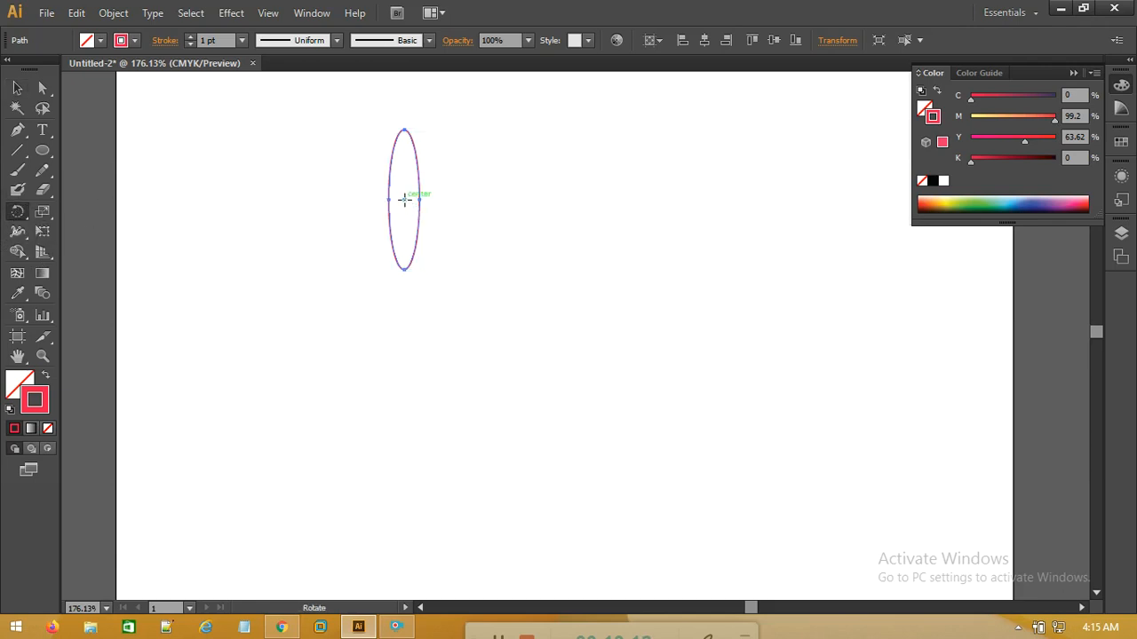
pyautogui.moveTo(403, 157); pyautogui.dragTo(511, 118)
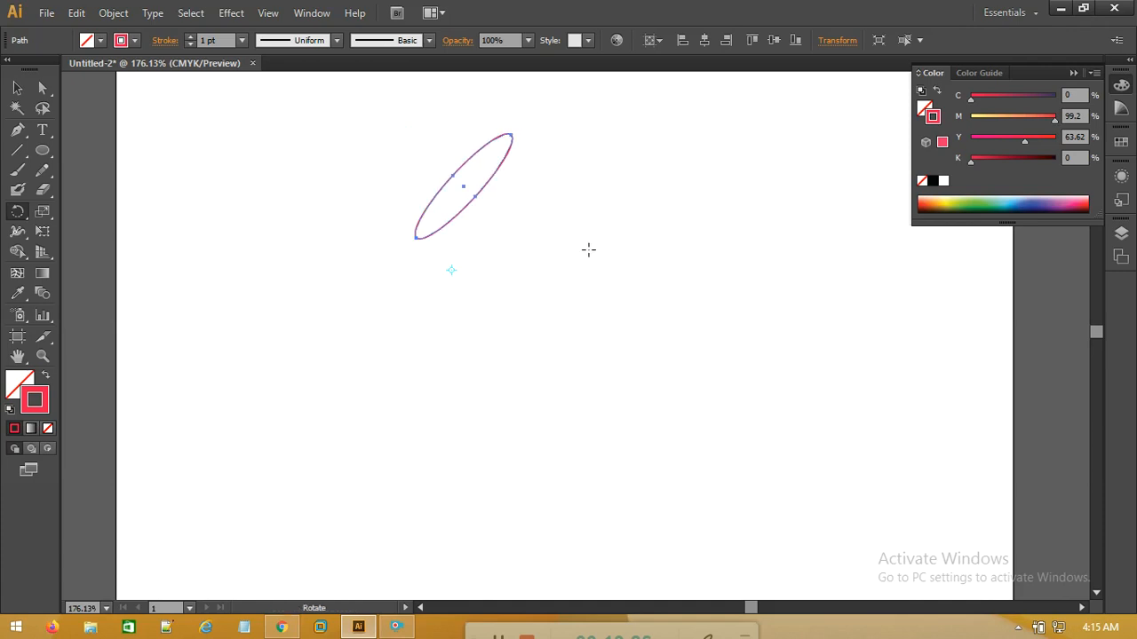
pyautogui.hotkey('ctrl', 'z')
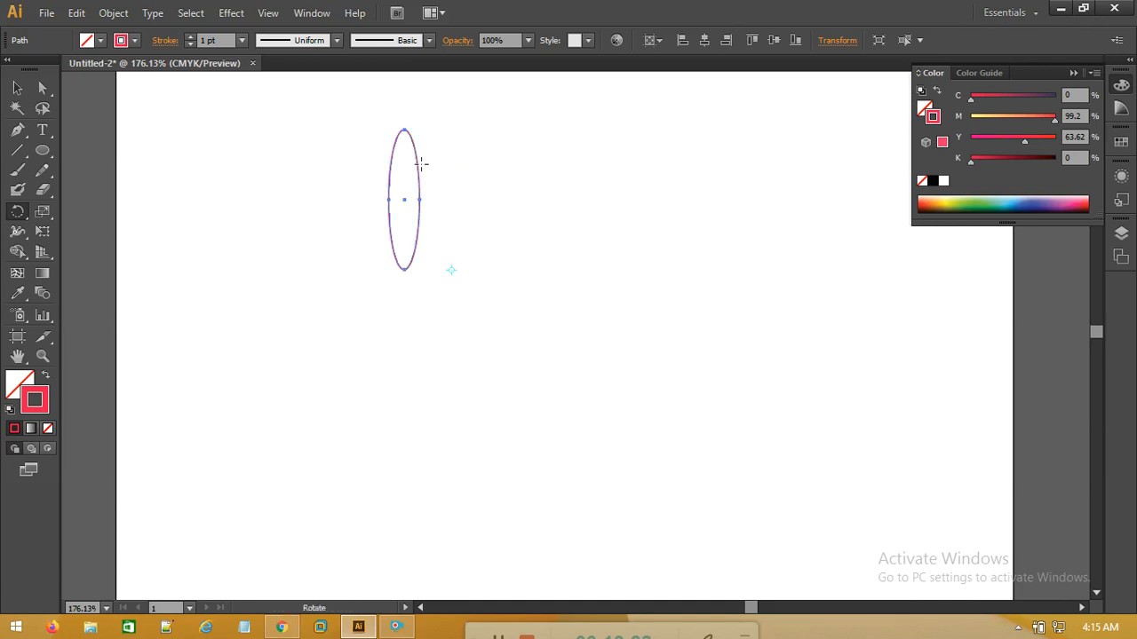
pyautogui.keyDown('alt'); pyautogui.click(489, 166); pyautogui.keyUp('alt')
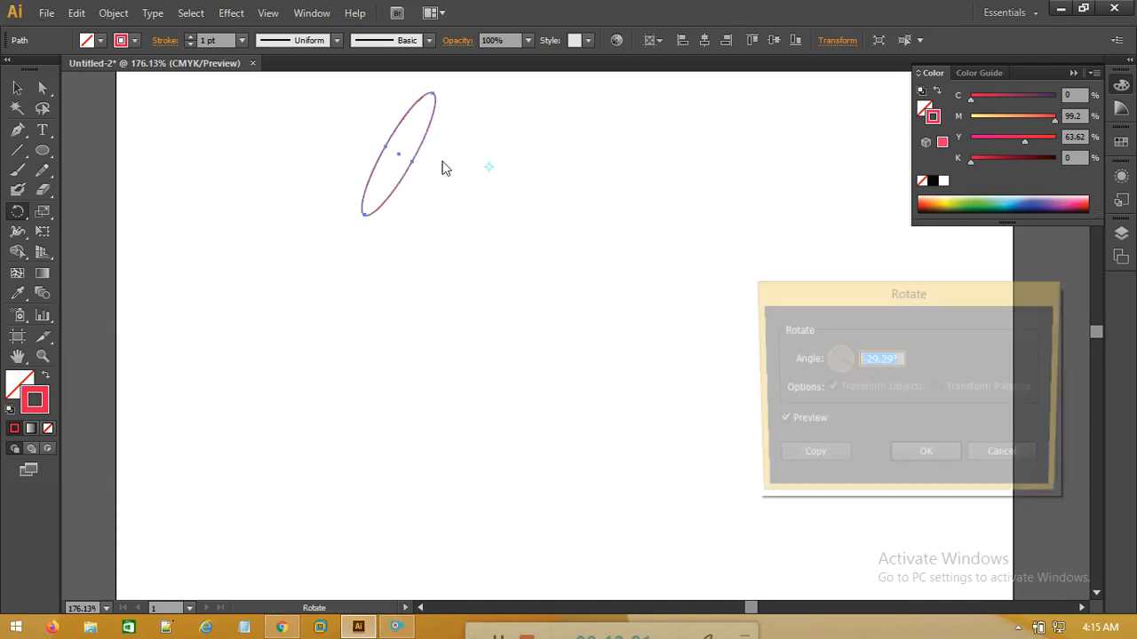
pyautogui.click(1008, 457)
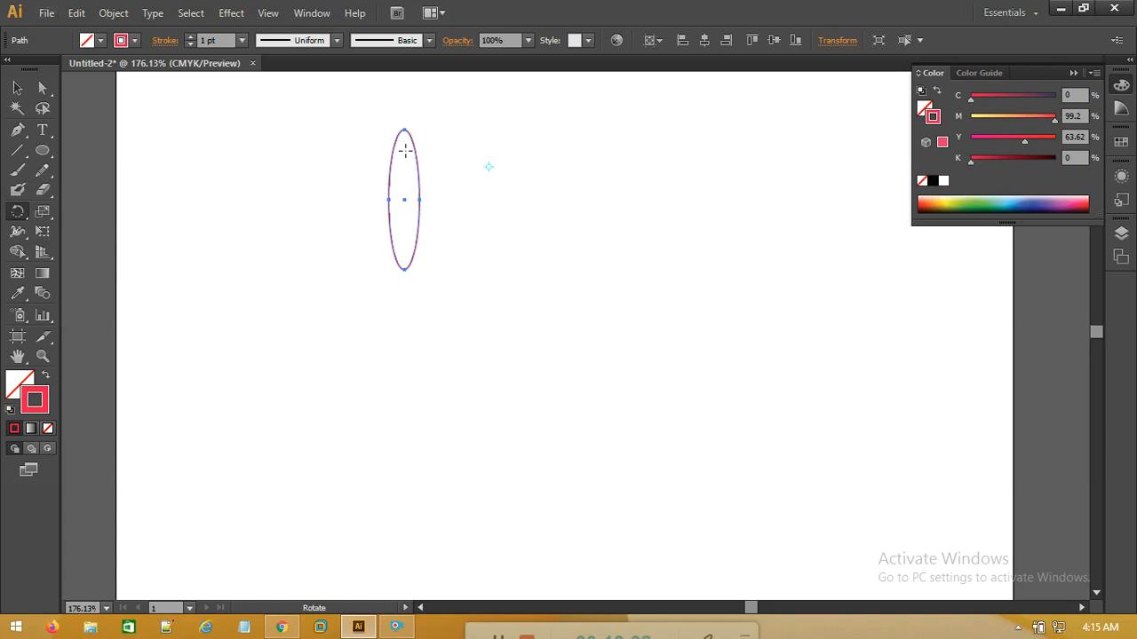
pyautogui.moveTo(404, 150); pyautogui.dragTo(432, 224)
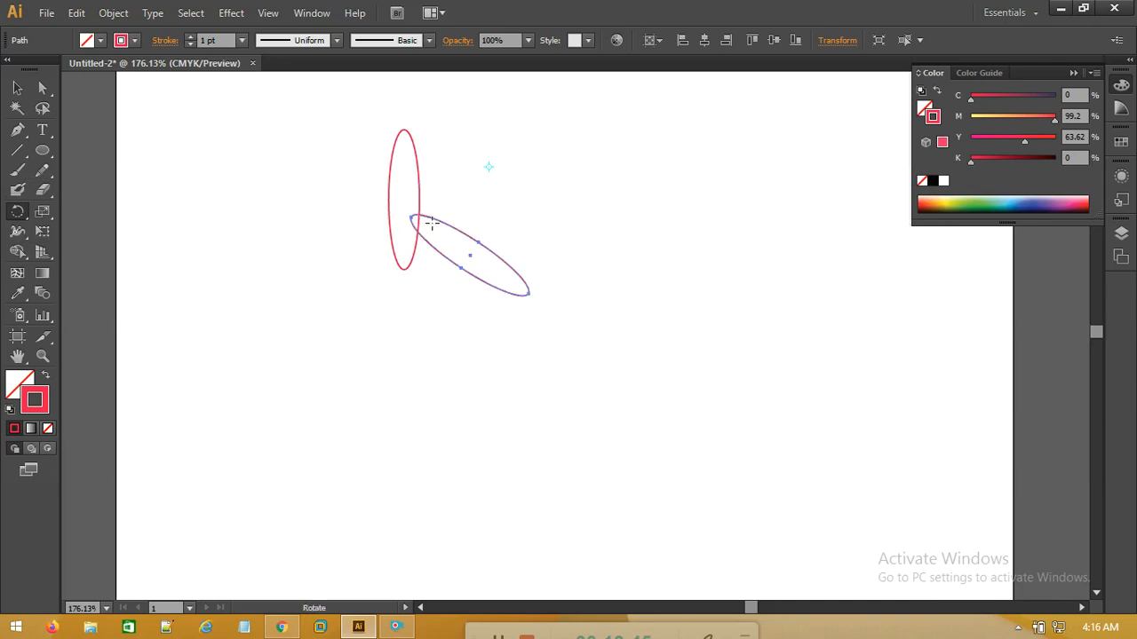
# - Repeat the rotated copy around the same point until six ellipses form an open ring, and deselect
pyautogui.hotkey('ctrl', 'd')
pyautogui.hotkey('ctrl', 'd')
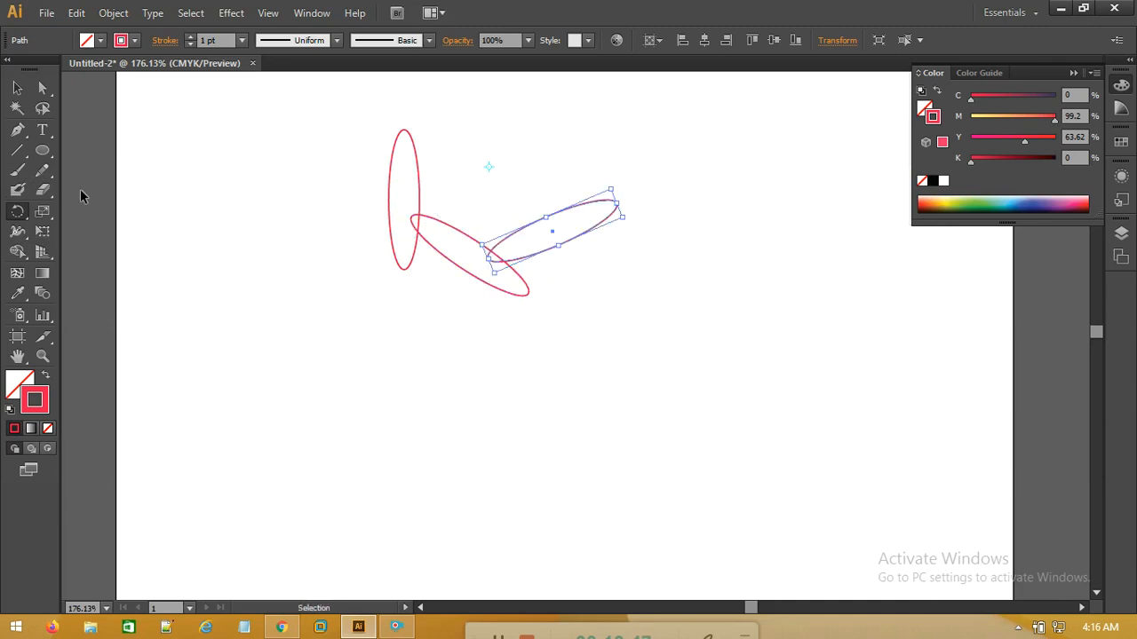
pyautogui.hotkey('ctrl', 'd')
pyautogui.hotkey('ctrl', 'd')
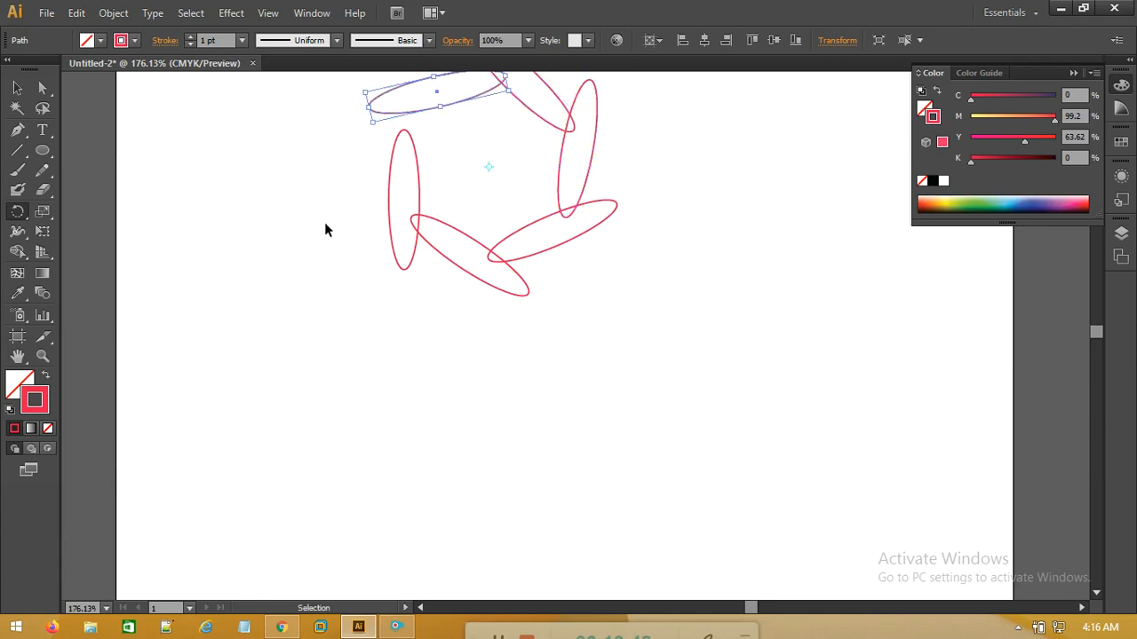
pyautogui.hotkey('ctrl', 'd')
pyautogui.press('r')
pyautogui.hotkey('ctrl', 'z')
pyautogui.click(17, 88)
pyautogui.scroll(3, 701, 343)
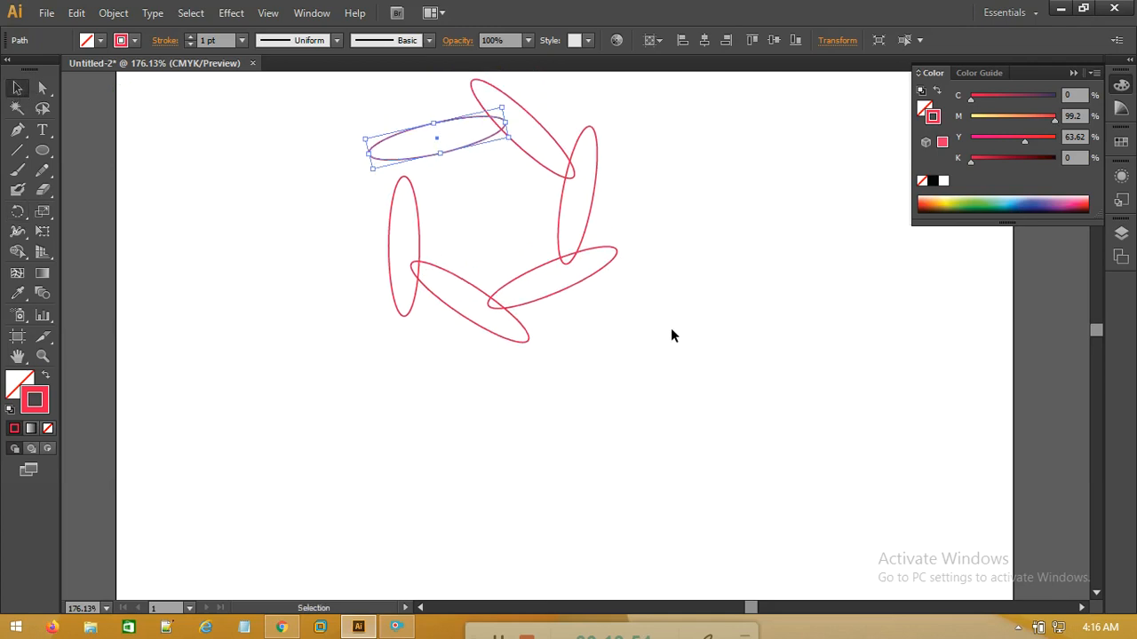
pyautogui.click(736, 379)
# - Select the six ellipses, blend them and set the spacing to 12 specified steps with the preview on
pyautogui.moveTo(661, 143); pyautogui.dragTo(258, 448)
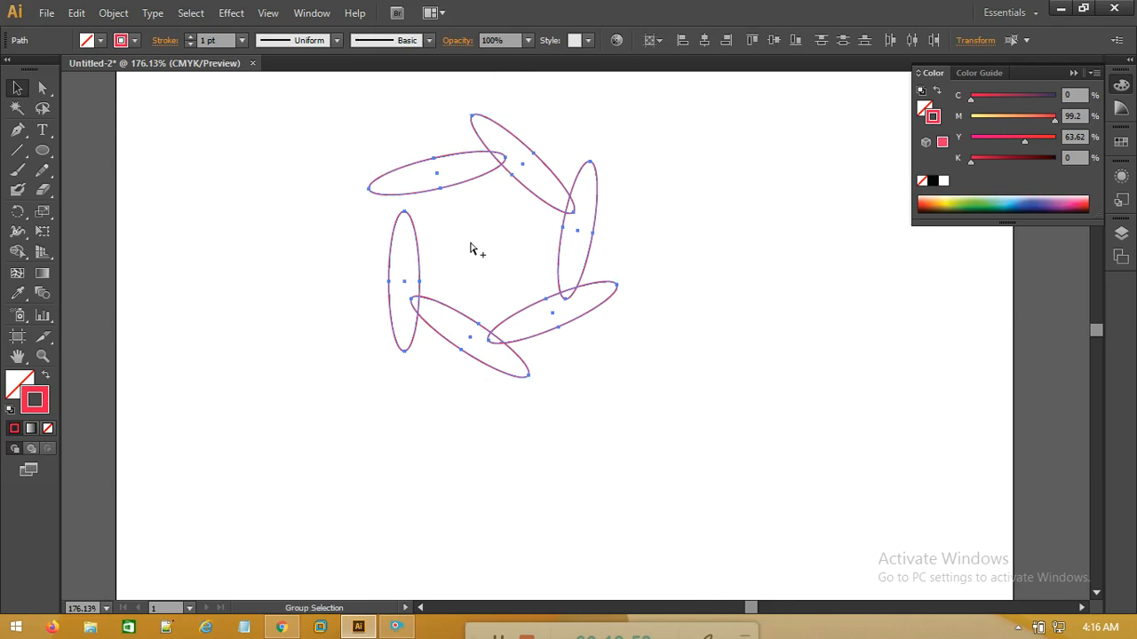
pyautogui.hotkey('ctrl', 'alt', 'b')
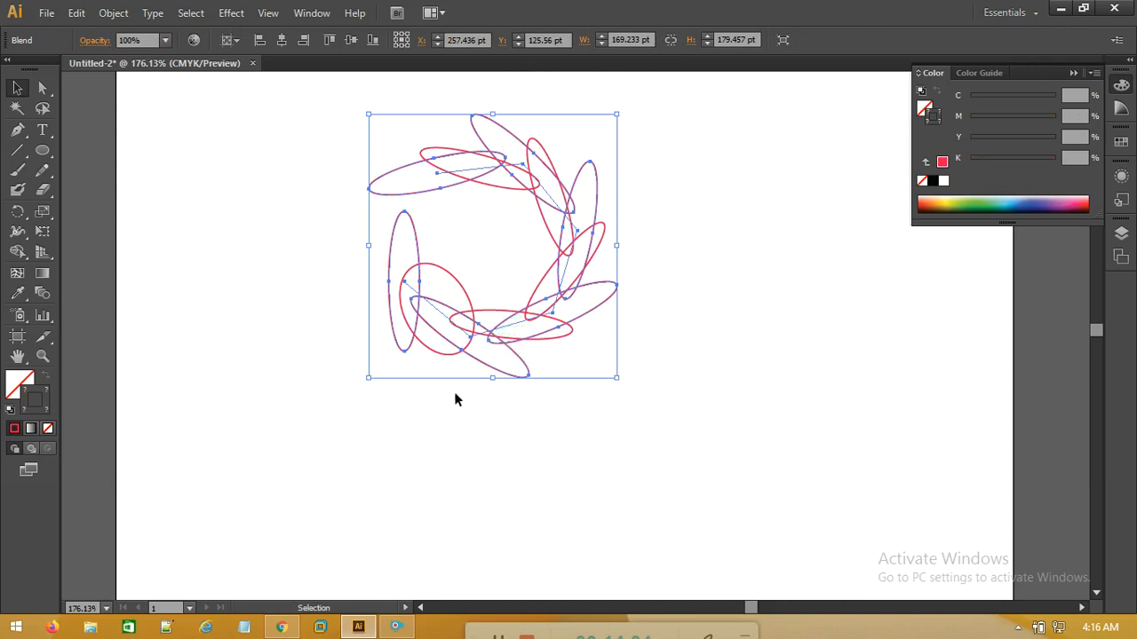
pyautogui.doubleClick(43, 295)
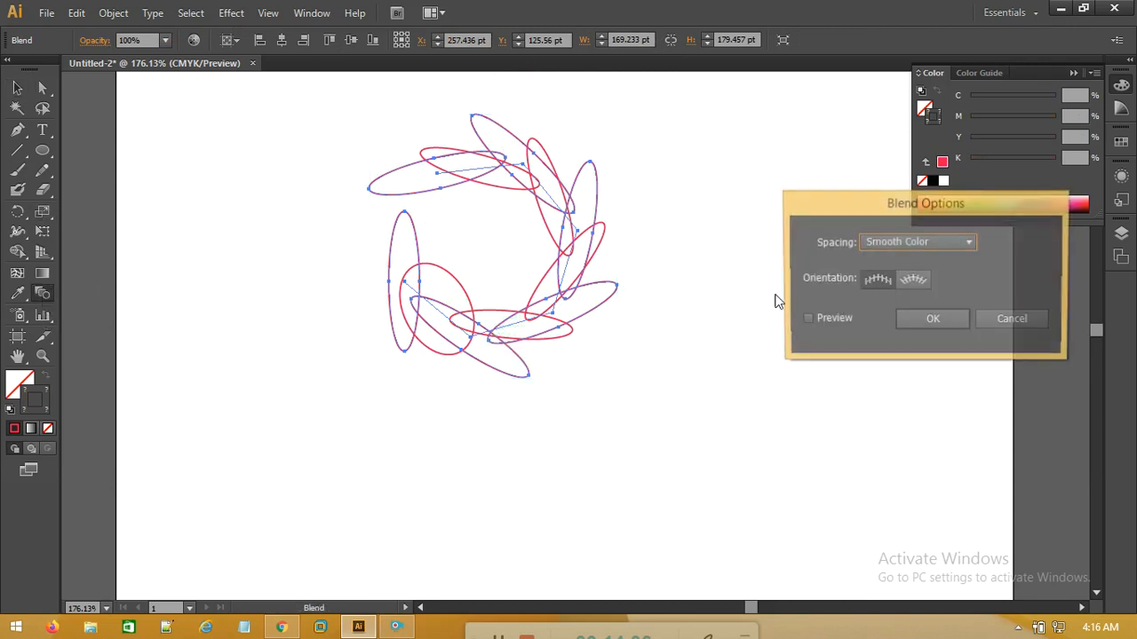
pyautogui.click(956, 242)
pyautogui.click(933, 274)
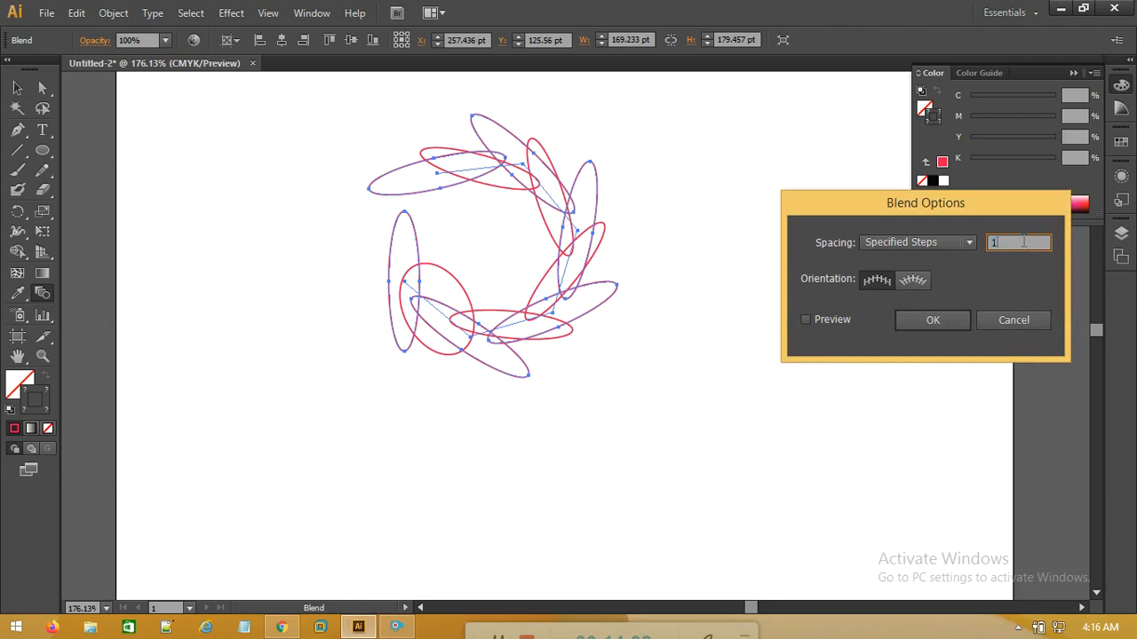
pyautogui.write('12')
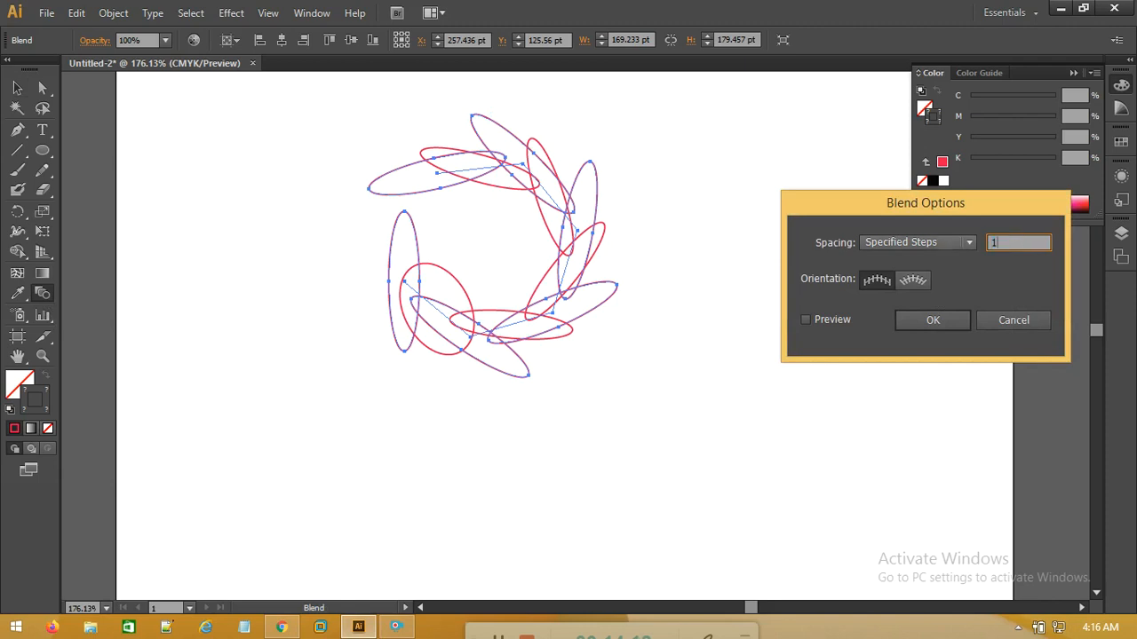
pyautogui.click(807, 319)
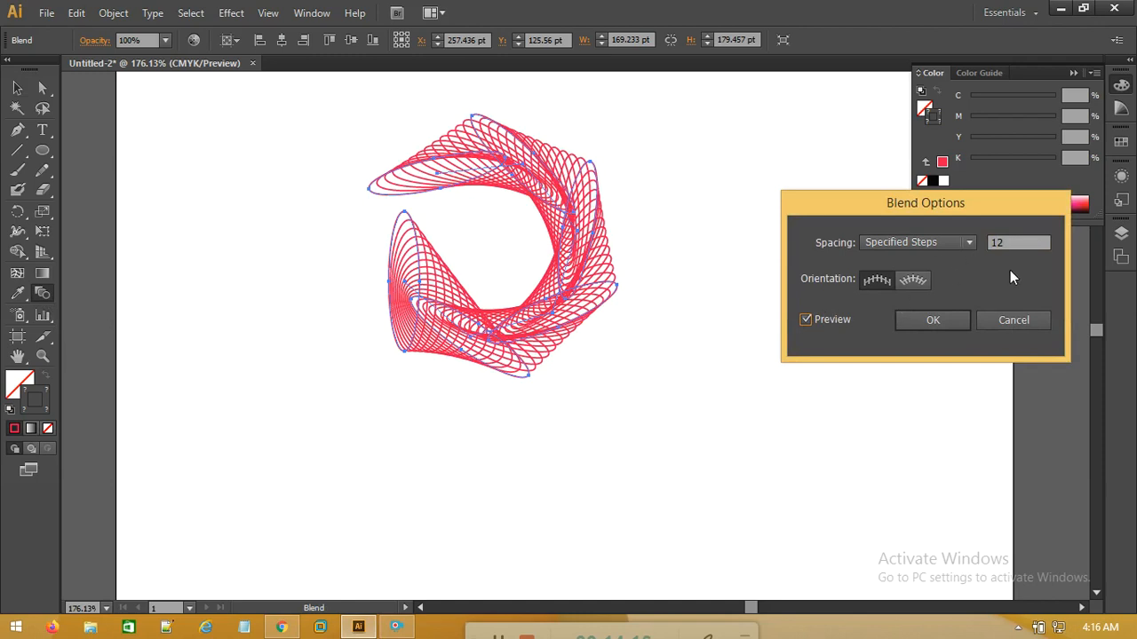
# - Increase the ring blend to 20 specified steps, refresh the preview and move the options dialog off the color panel
pyautogui.moveTo(1019, 245); pyautogui.dragTo(943, 253)
pyautogui.write('20')
pyautogui.click(827, 316)
pyautogui.click(832, 323)
pyautogui.moveTo(866, 204); pyautogui.dragTo(852, 236)
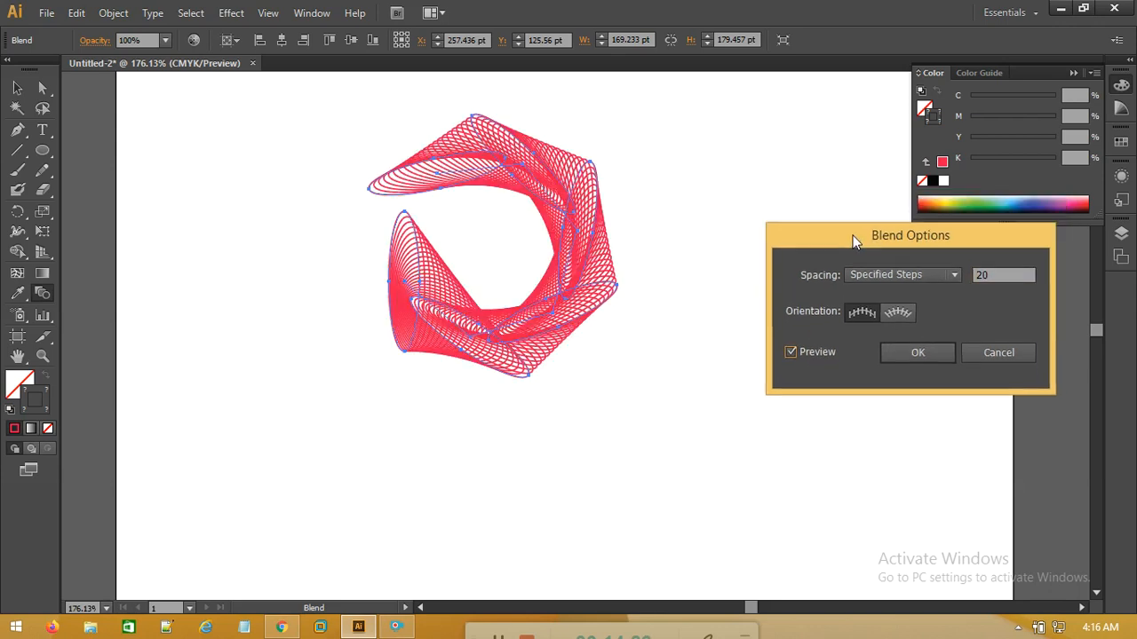
# - Accept the blend options, recolor the whole ring blend's stroke to green, about C 59, M 0, Y 85, and deselect it
pyautogui.click(914, 354)
pyautogui.click(17, 88)
pyautogui.click(395, 165)
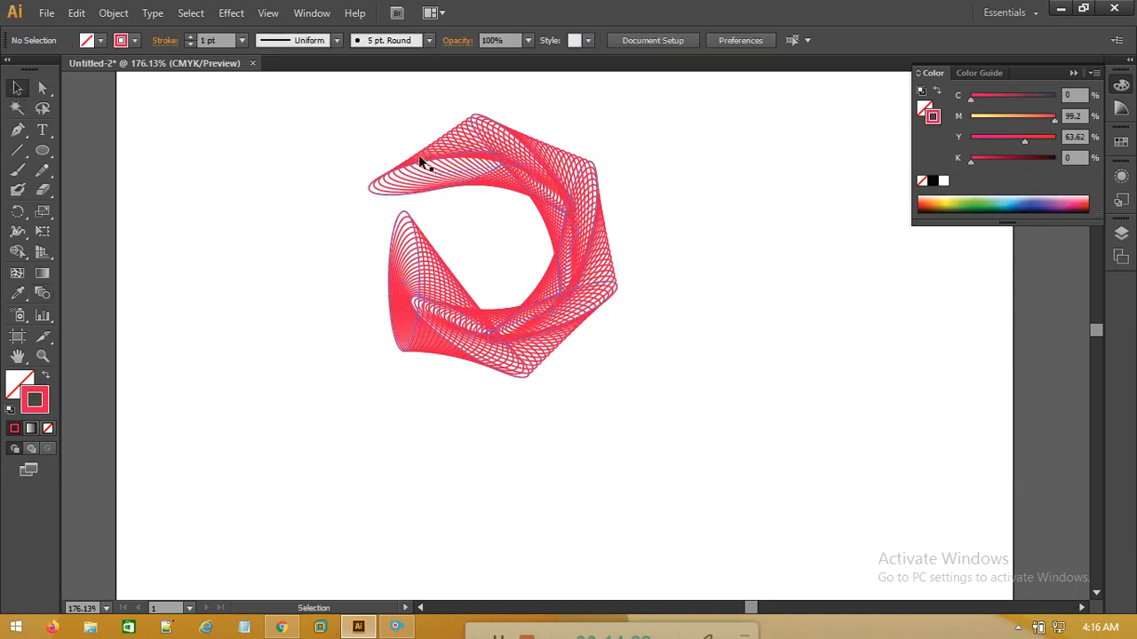
pyautogui.moveTo(469, 107); pyautogui.dragTo(425, 183)
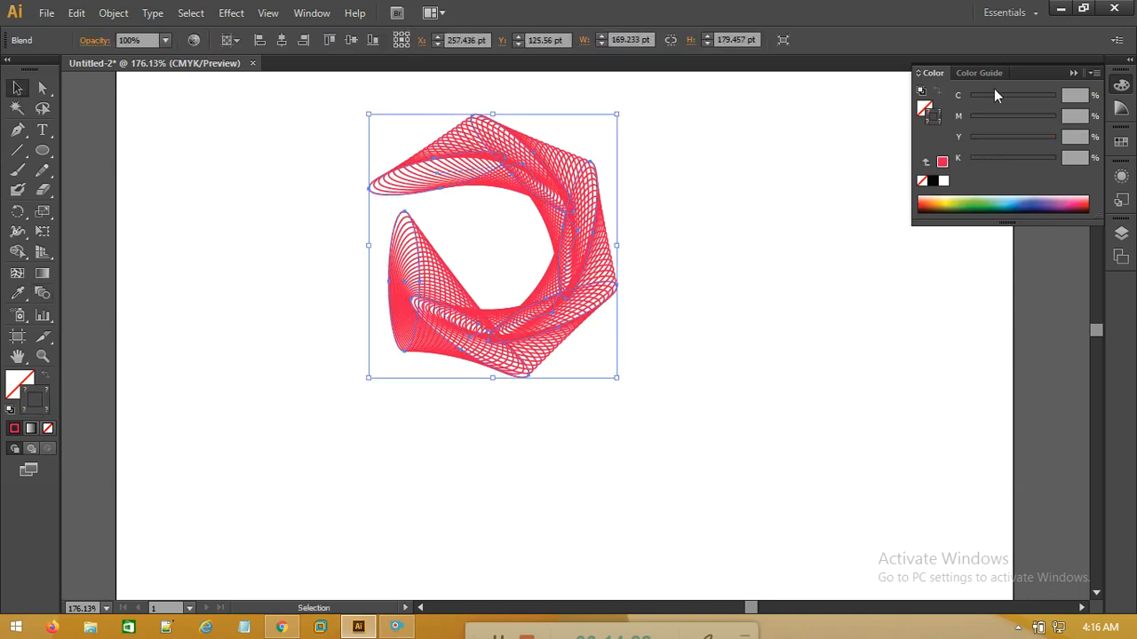
pyautogui.click(995, 199)
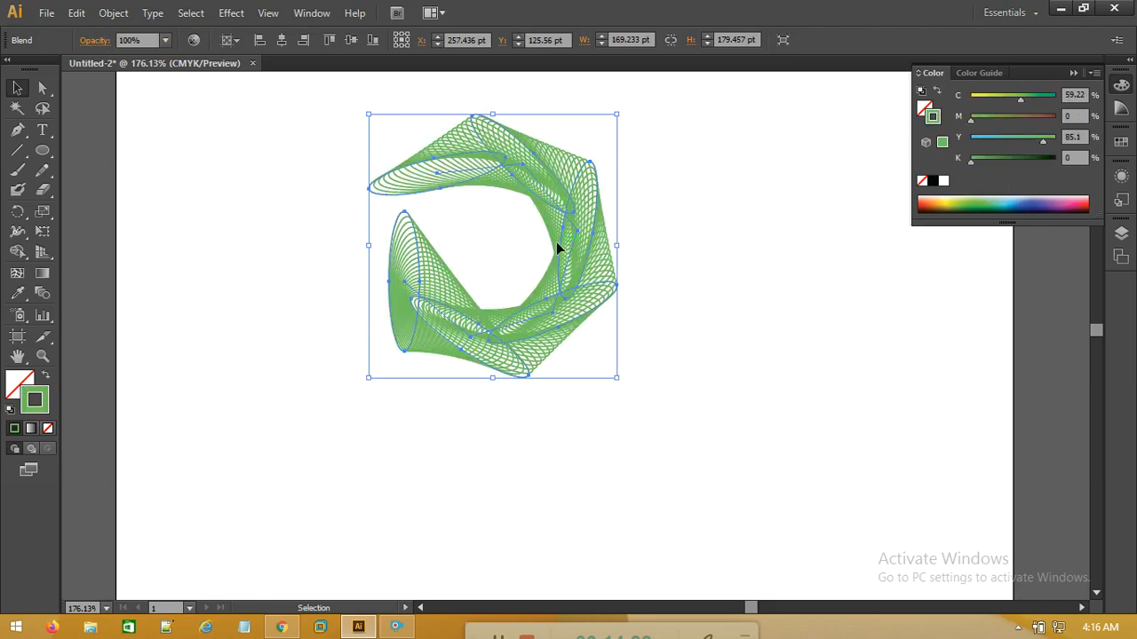
pyautogui.click(441, 234)
pyautogui.click(539, 346)
pyautogui.click(634, 339)
# - Directly select the two lower-left ellipses of the ring blend and set their stroke to blue, about C 90, M 85
pyautogui.click(44, 89)
pyautogui.moveTo(364, 249); pyautogui.dragTo(441, 355)
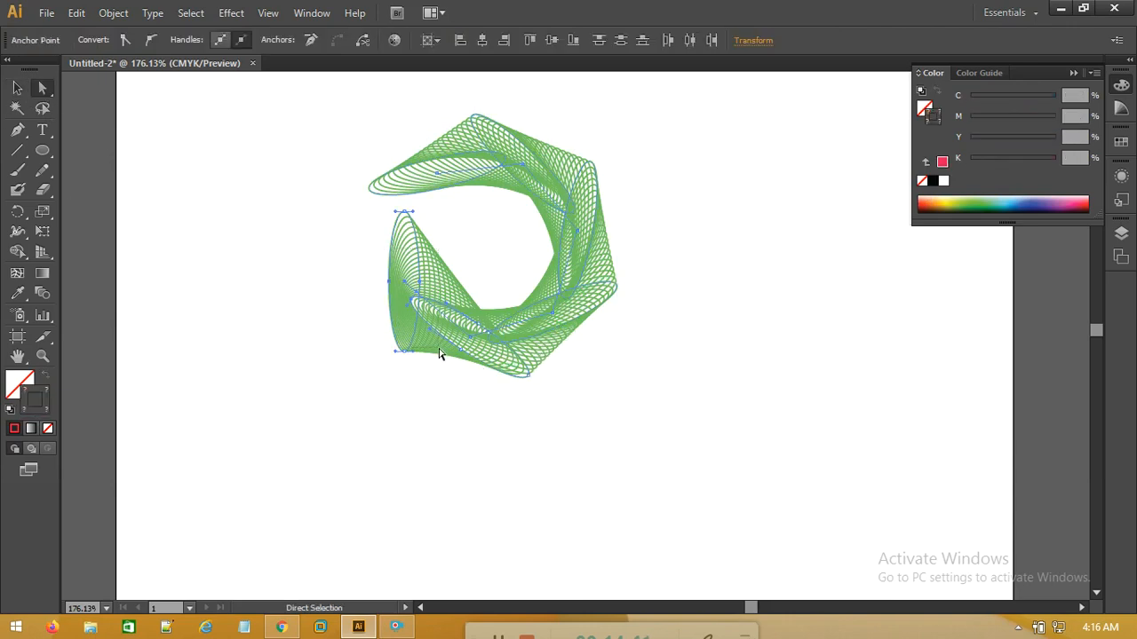
pyautogui.click(1031, 209)
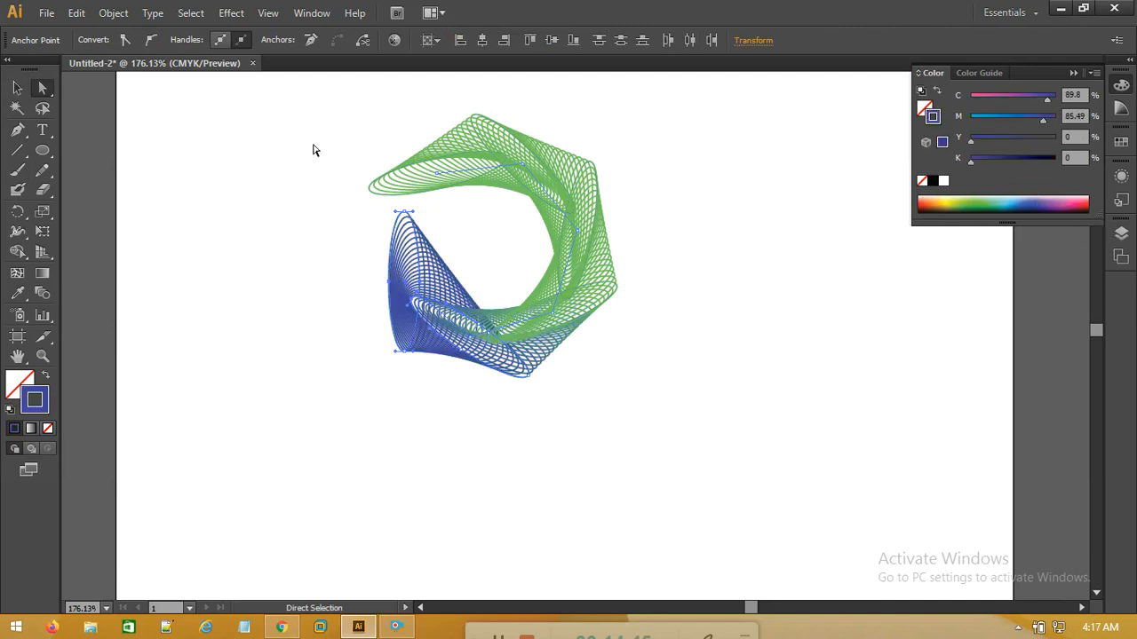
# - Directly select the two upper-left ellipses of the ring blend and set their stroke to pink, about M 79, Y 11
pyautogui.moveTo(373, 141); pyautogui.dragTo(487, 206)
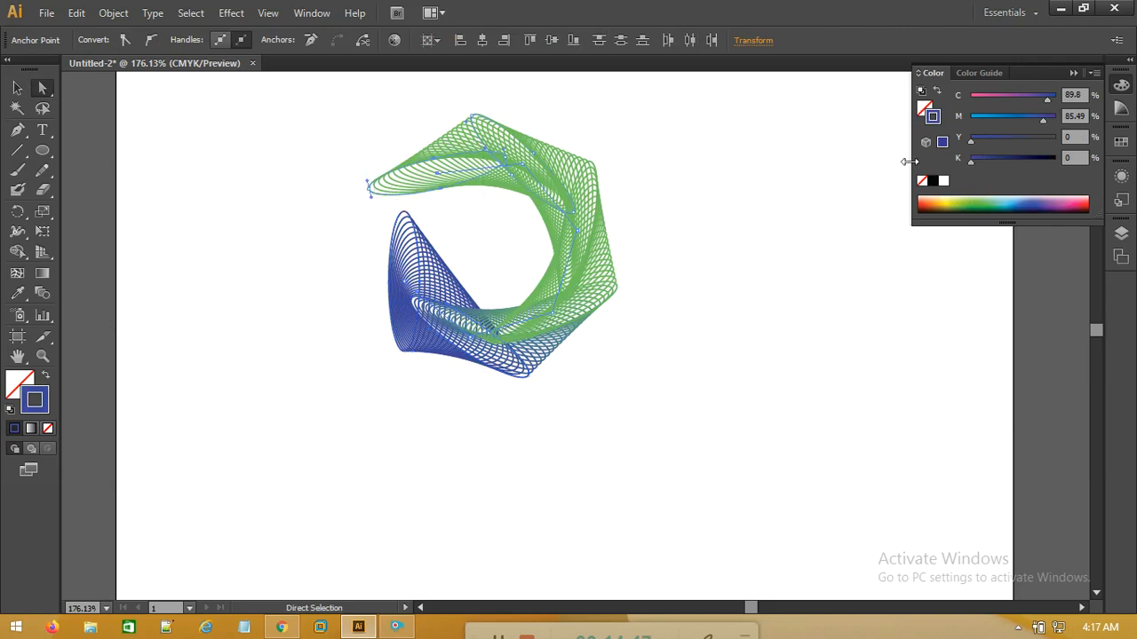
pyautogui.click(1046, 202)
pyautogui.click(1081, 200)
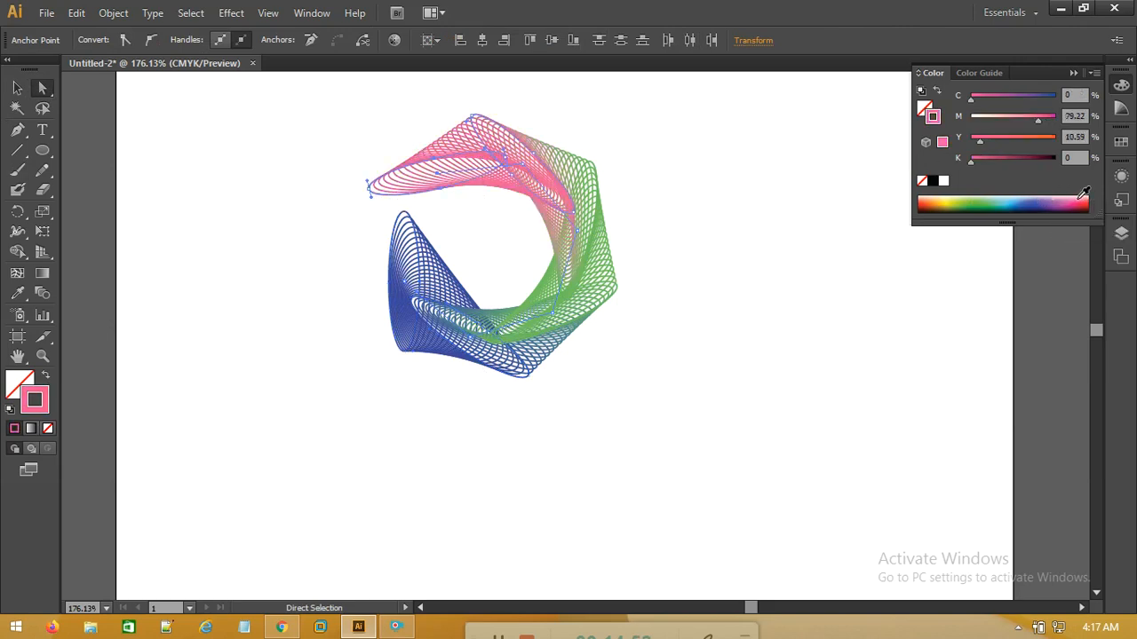
pyautogui.click(17, 88)
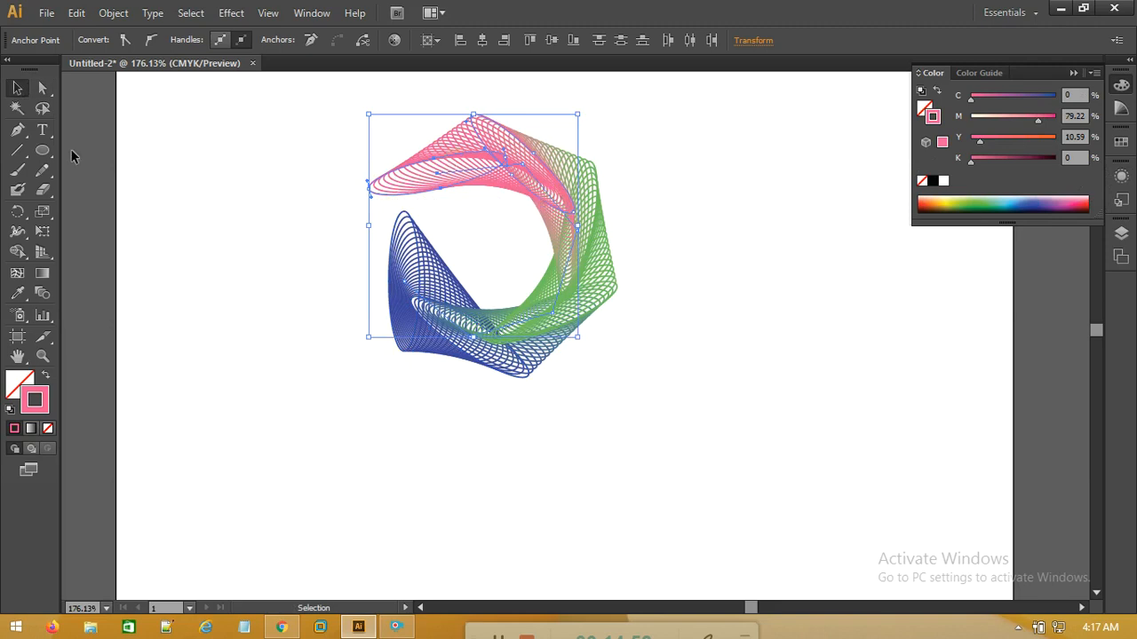
# - Directly select the two upper-right ellipses of the ring blend, set their stroke to yellow, about C 6, Y 76, and deselect
pyautogui.click(41, 88)
pyautogui.moveTo(636, 196); pyautogui.dragTo(522, 250)
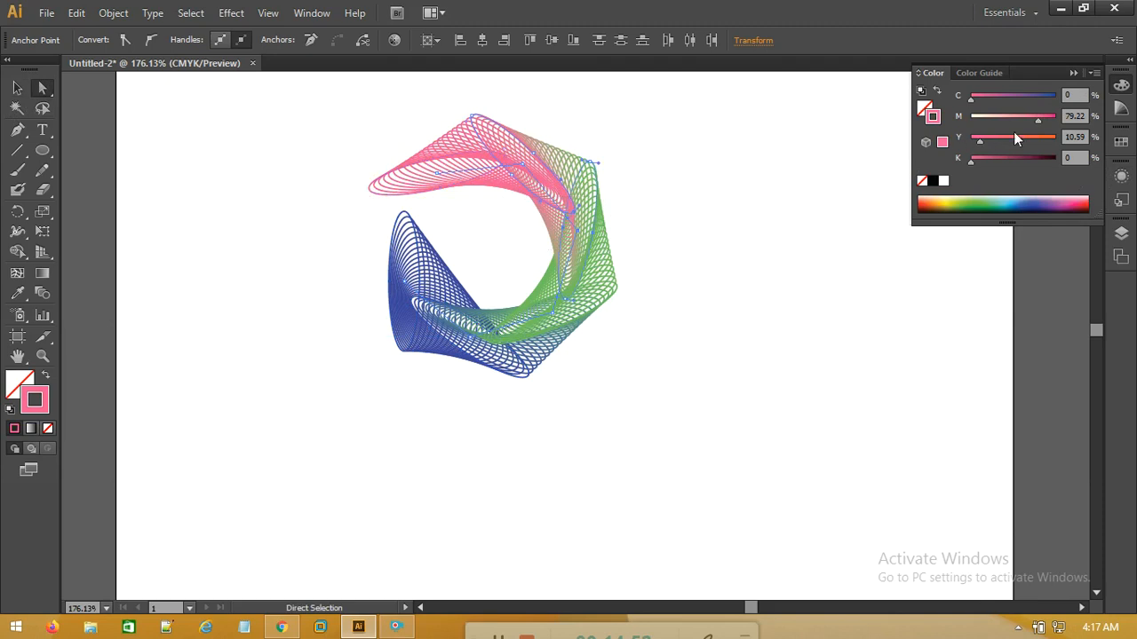
pyautogui.click(948, 194)
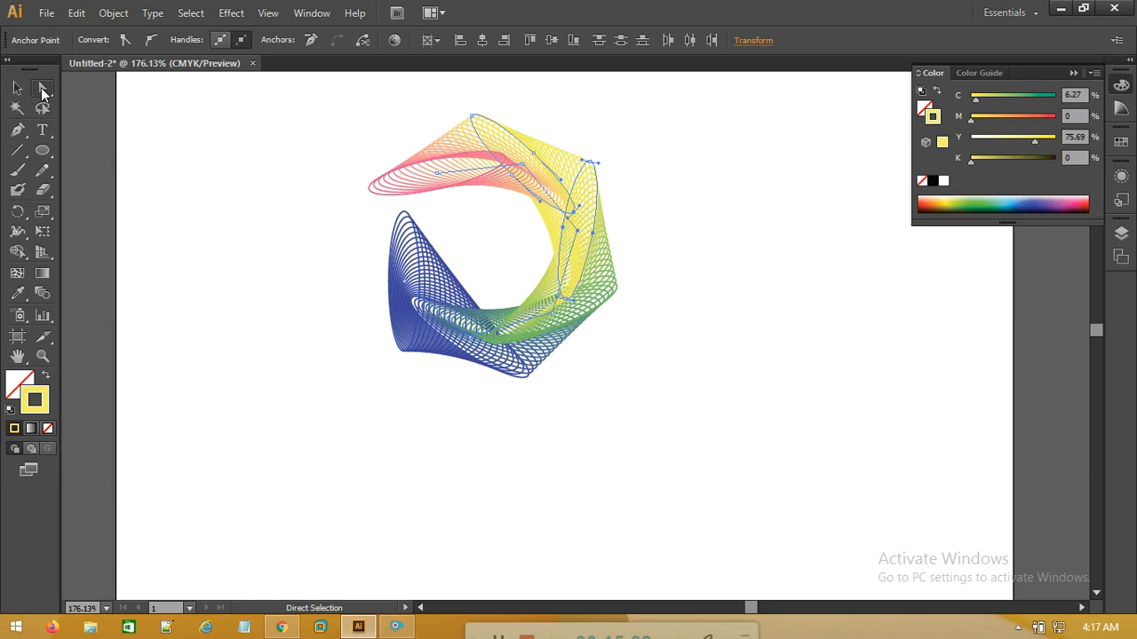
pyautogui.click(217, 121)
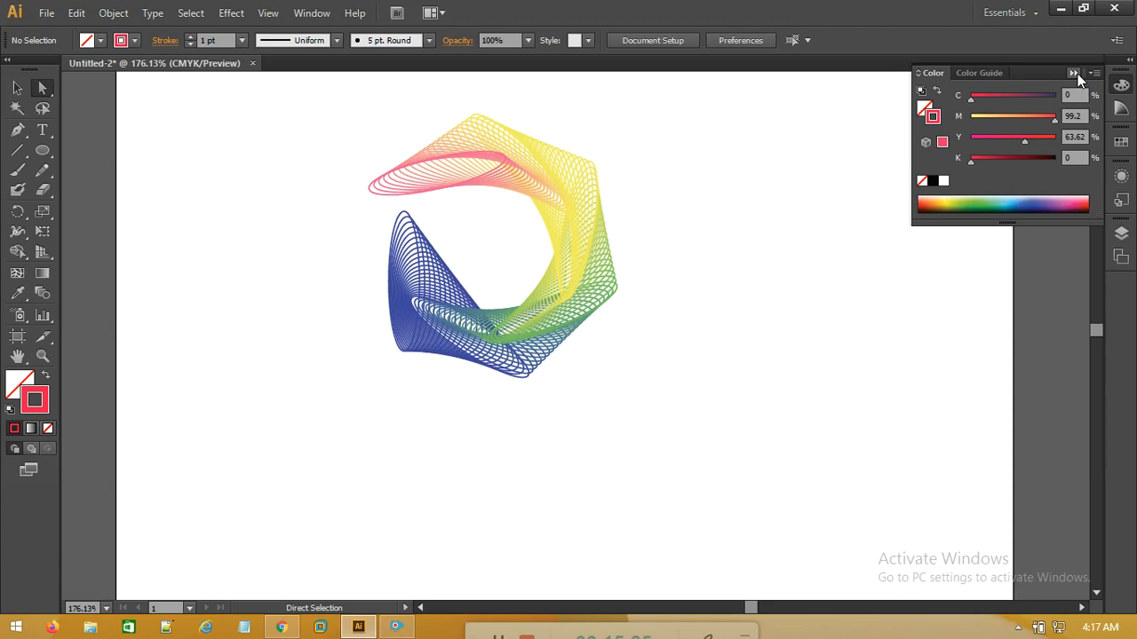
# - Select the entire multicolored ring blend and delete it from the artboard
pyautogui.click(17, 87)
pyautogui.moveTo(654, 137); pyautogui.dragTo(325, 400)
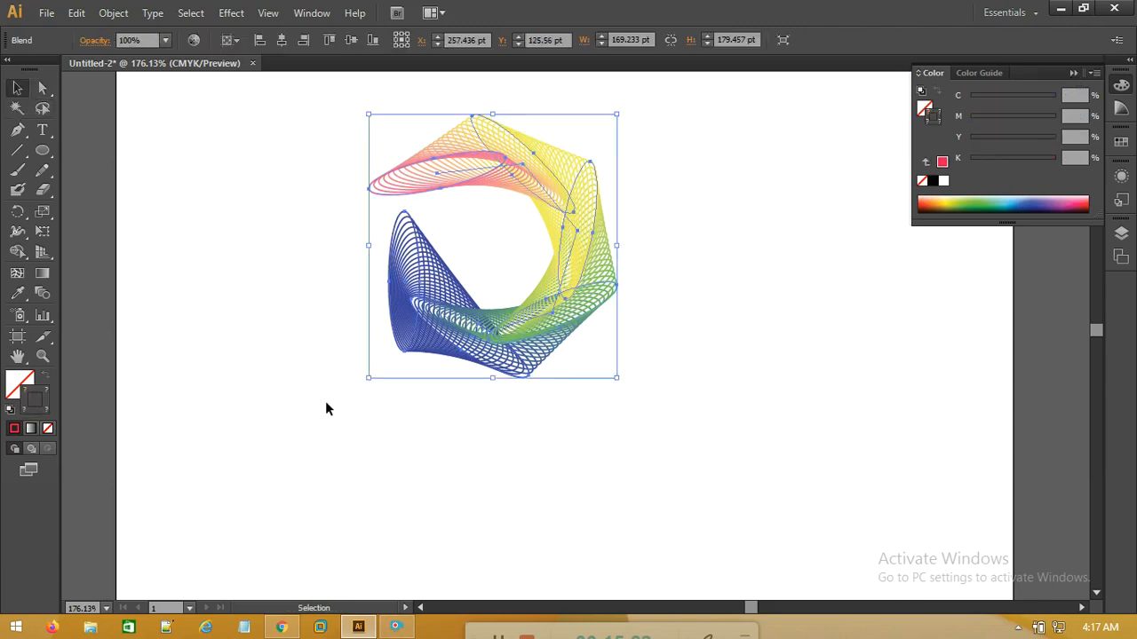
pyautogui.press('Delete')
# - Draw a horizontal line about 315 pt long across the upper artboard, set its stroke to 3 pt and deselect it
pyautogui.click(17, 149)
pyautogui.click(83, 153)
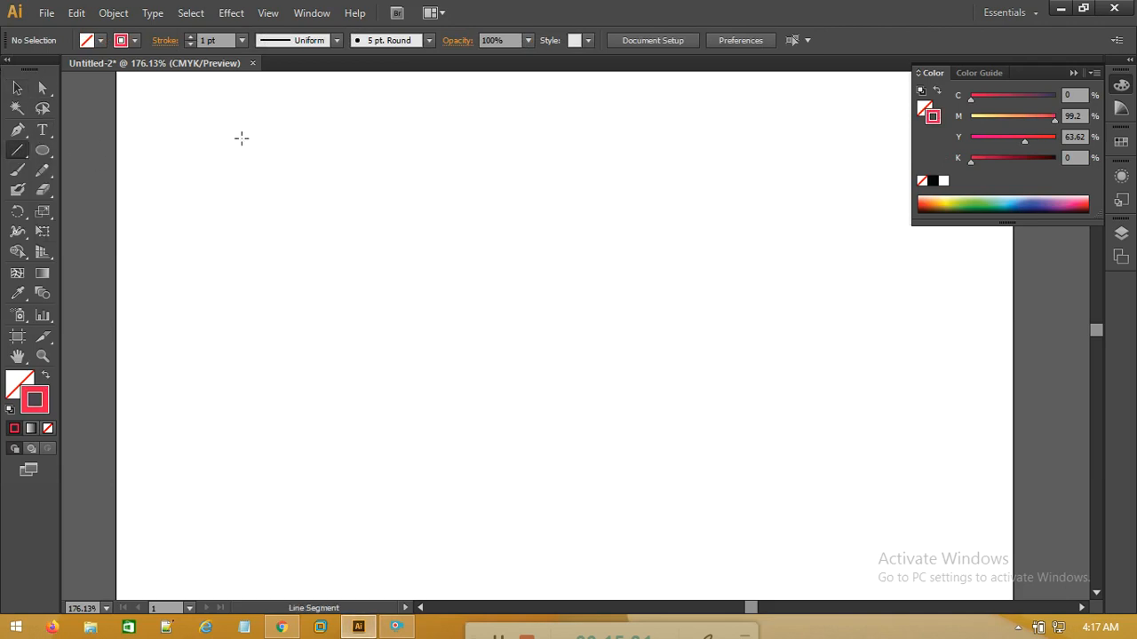
pyautogui.moveTo(185, 138); pyautogui.dragTo(646, 138)
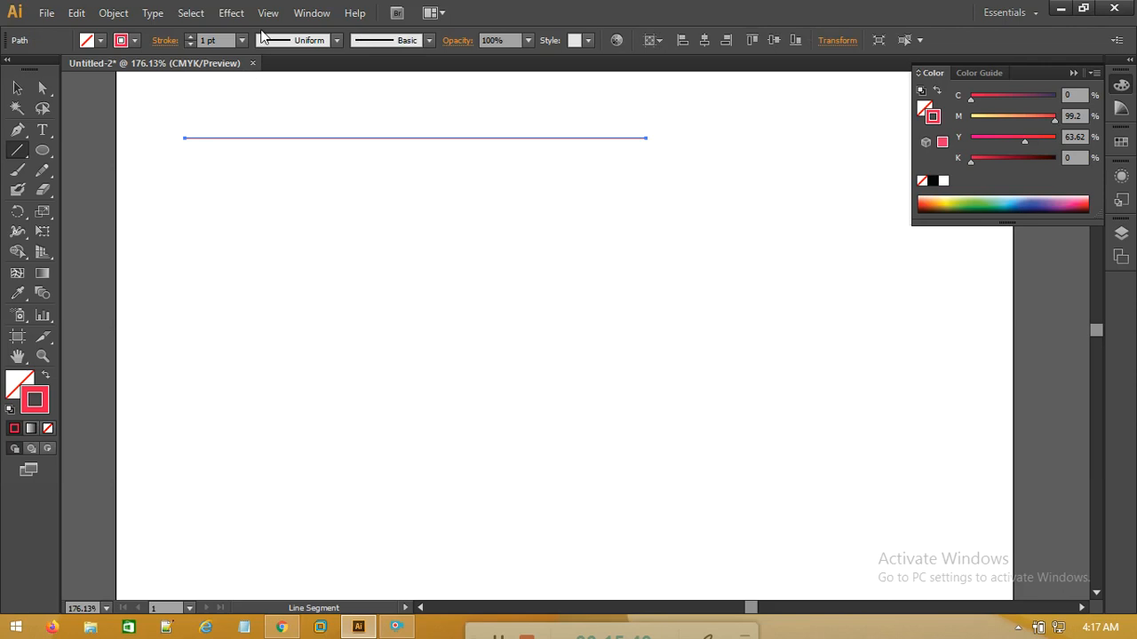
pyautogui.click(242, 40)
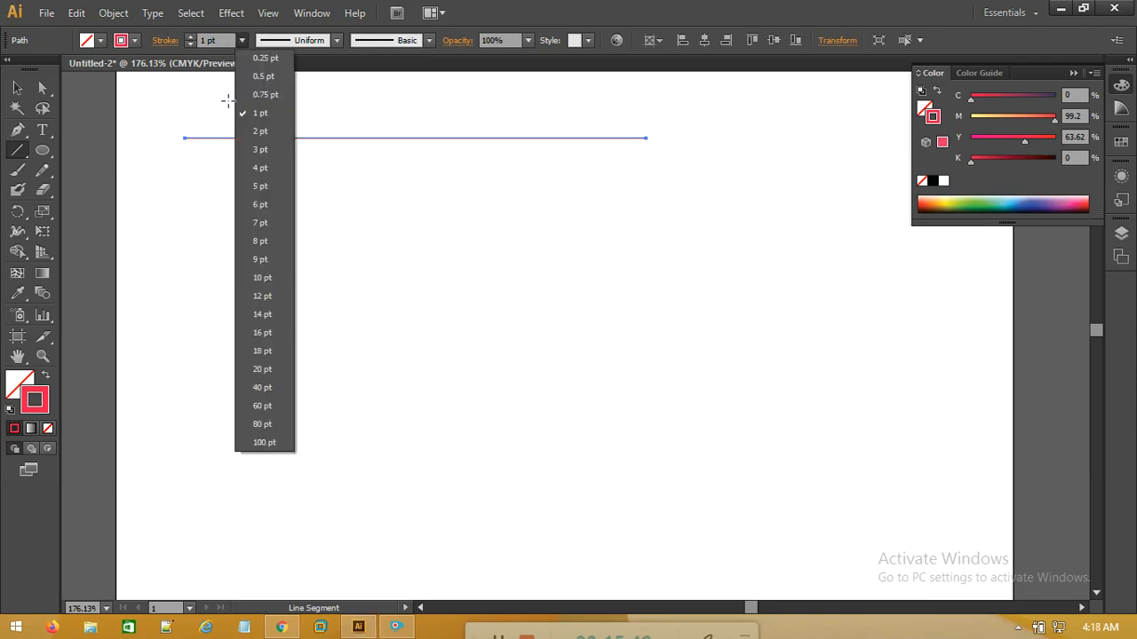
pyautogui.click(259, 150)
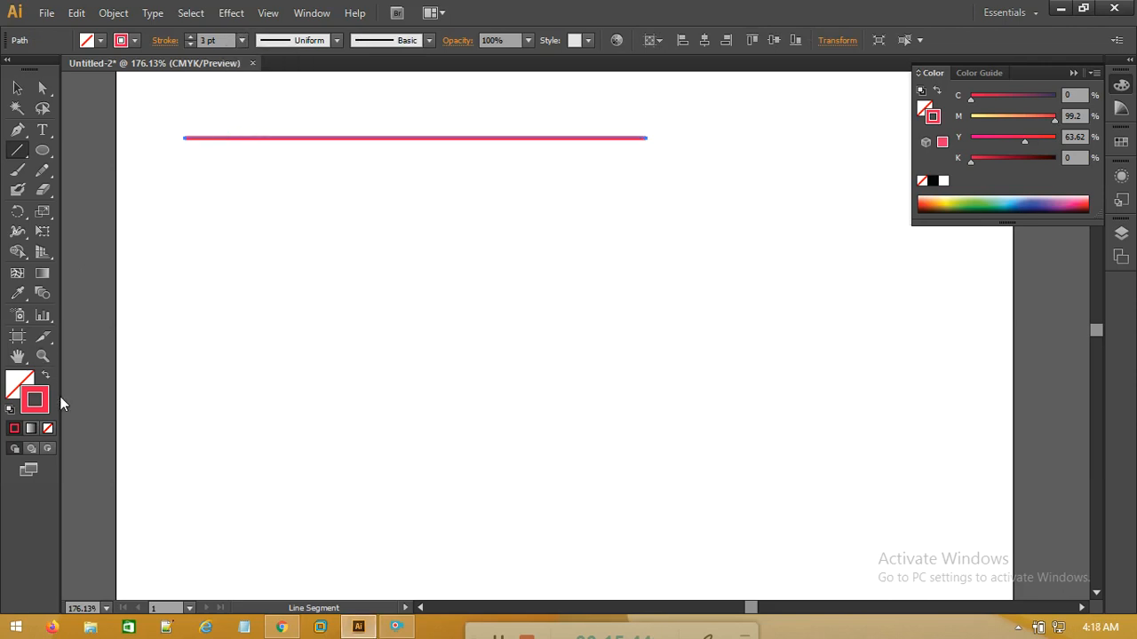
pyautogui.click(17, 88)
pyautogui.click(144, 89)
# - Draw a short horizontal line well below the long red one, and recolor its stroke blue with the Color Picker
pyautogui.click(17, 150)
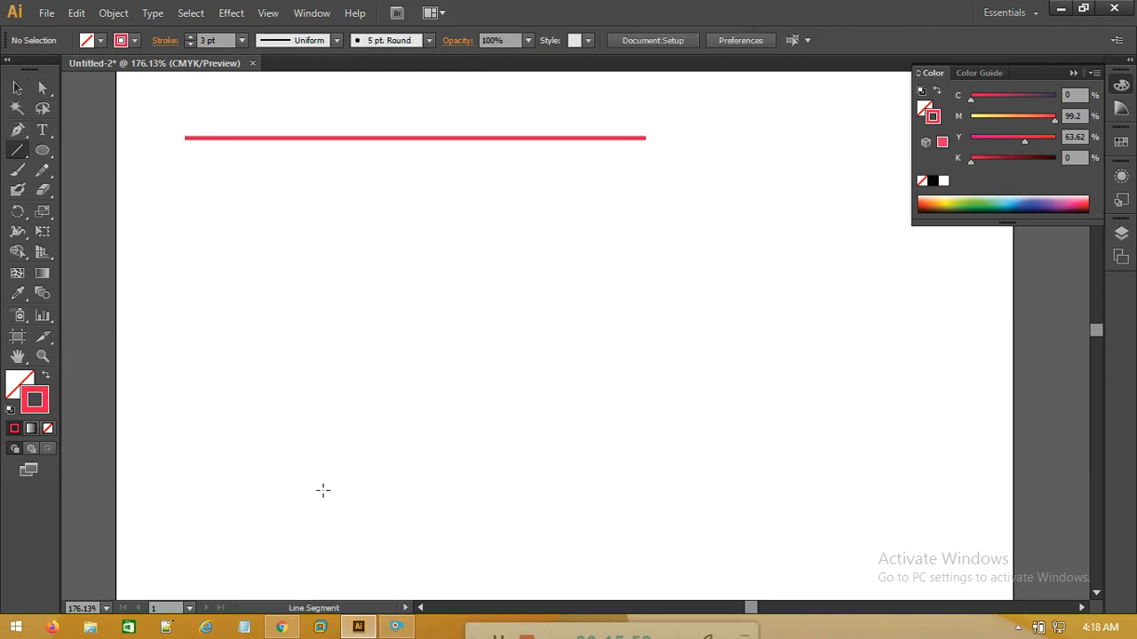
pyautogui.moveTo(310, 490); pyautogui.dragTo(408, 490)
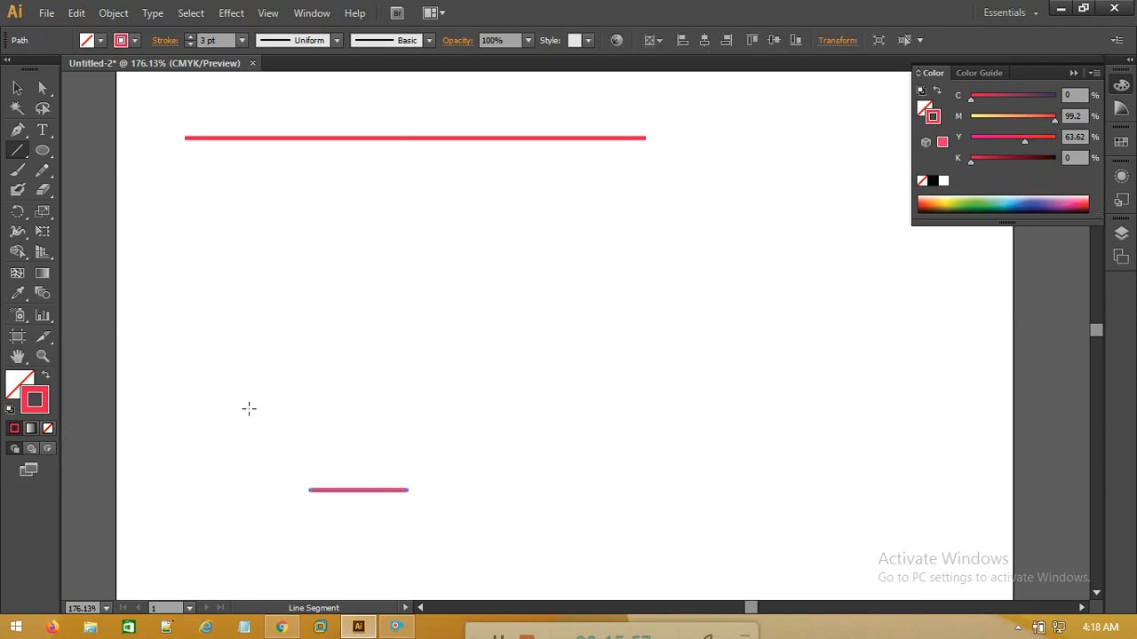
pyautogui.click(17, 88)
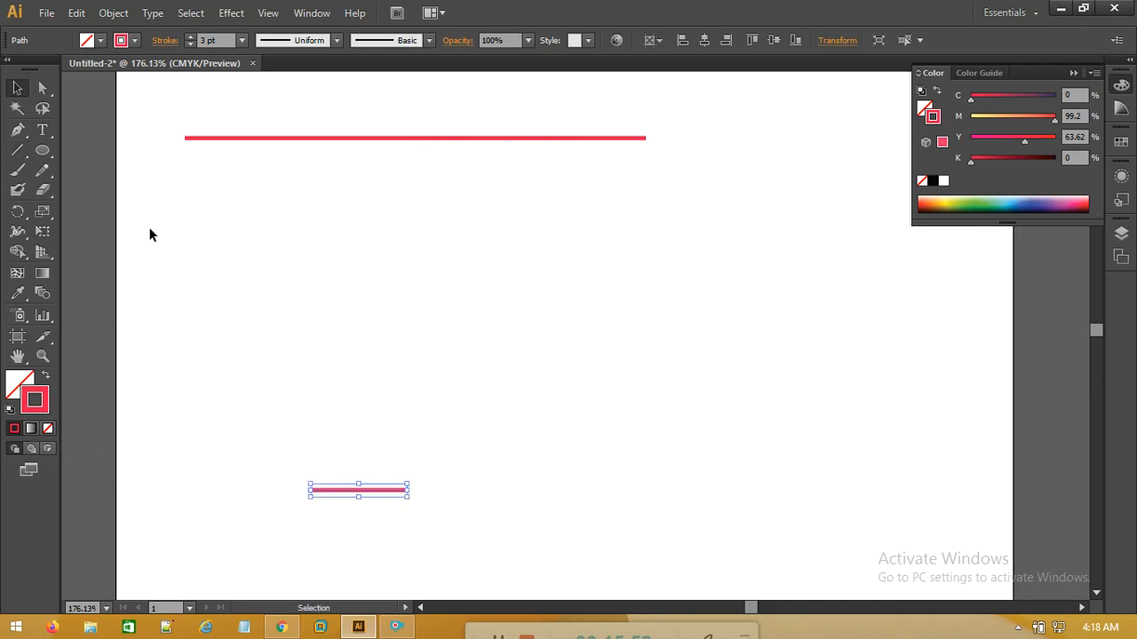
pyautogui.doubleClick(32, 398)
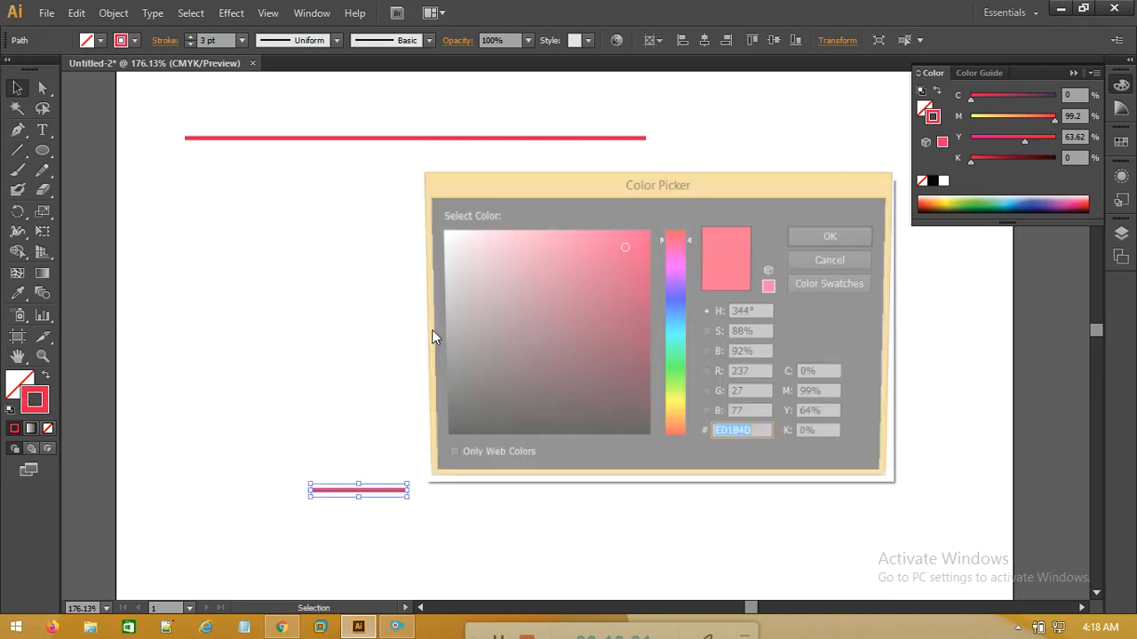
pyautogui.click(678, 301)
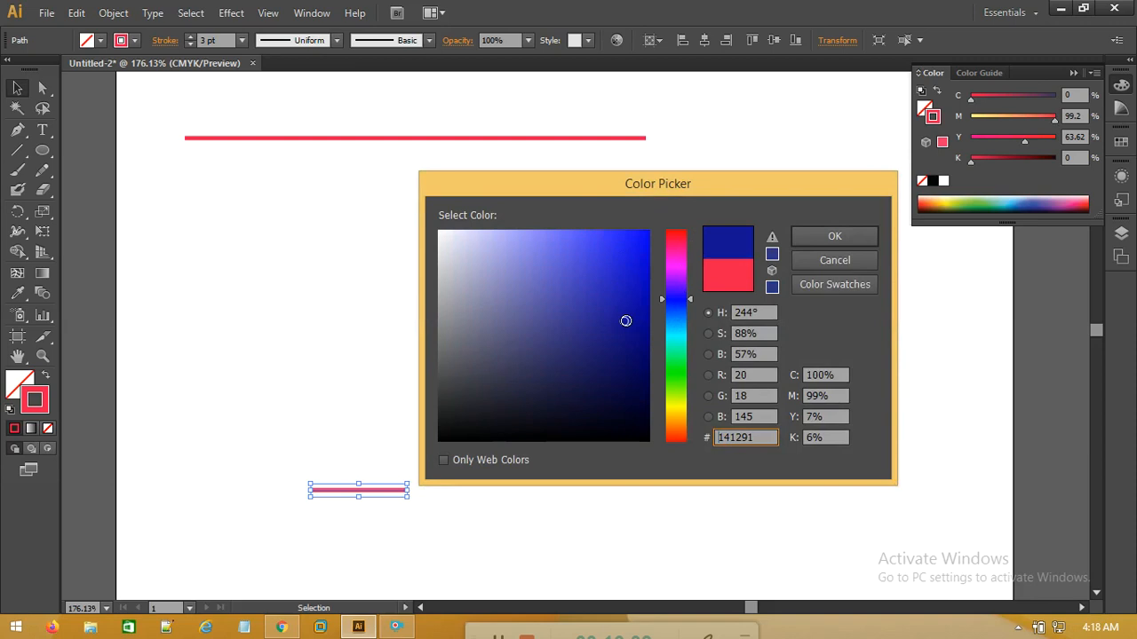
pyautogui.click(834, 235)
pyautogui.click(503, 325)
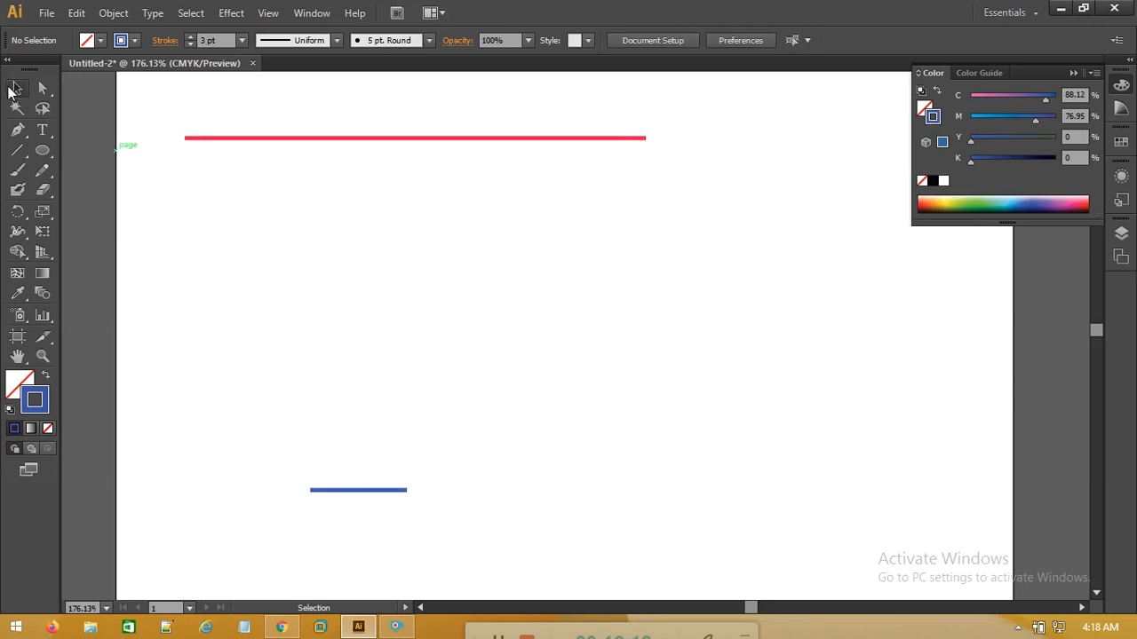
# - Set the short blue line's stroke weight to 10 pt and deselect it
pyautogui.click(343, 489)
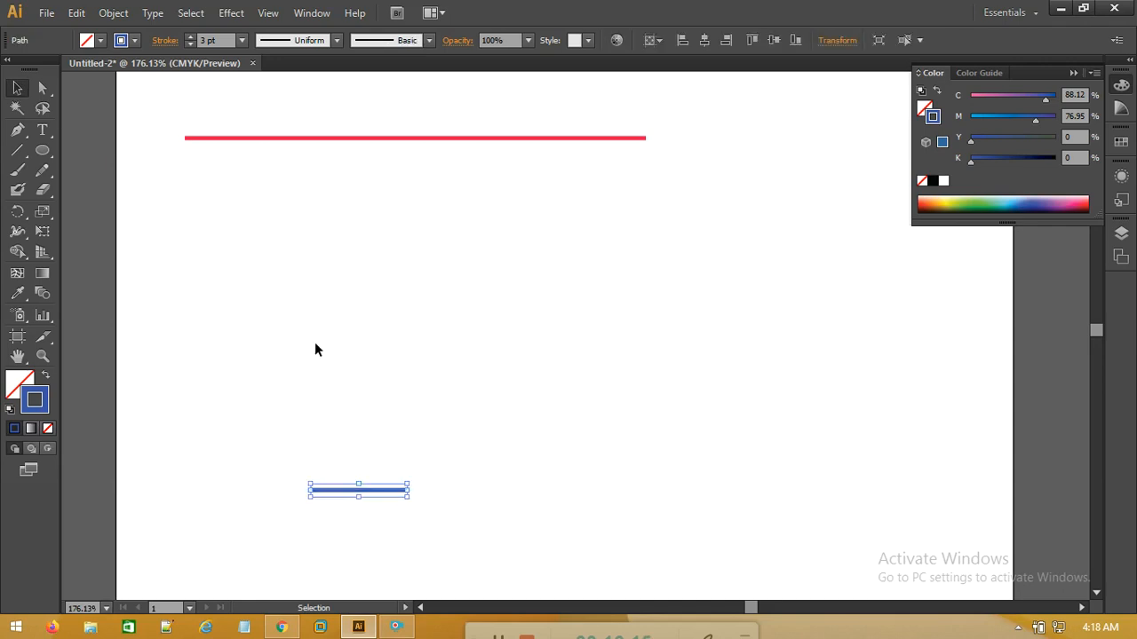
pyautogui.click(240, 40)
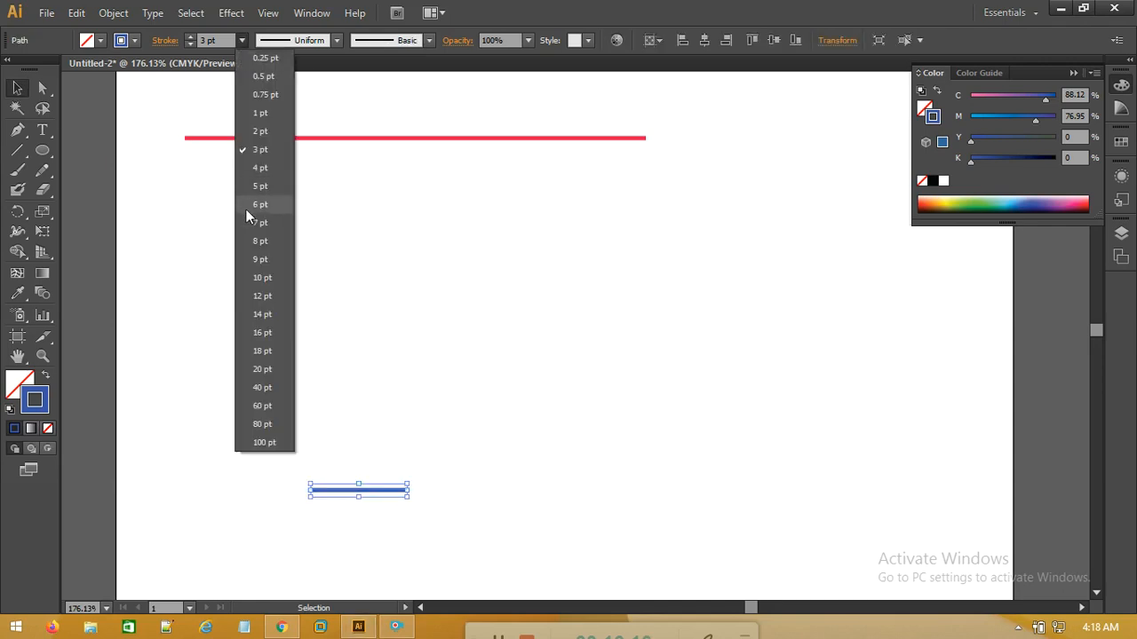
pyautogui.click(254, 277)
pyautogui.click(302, 295)
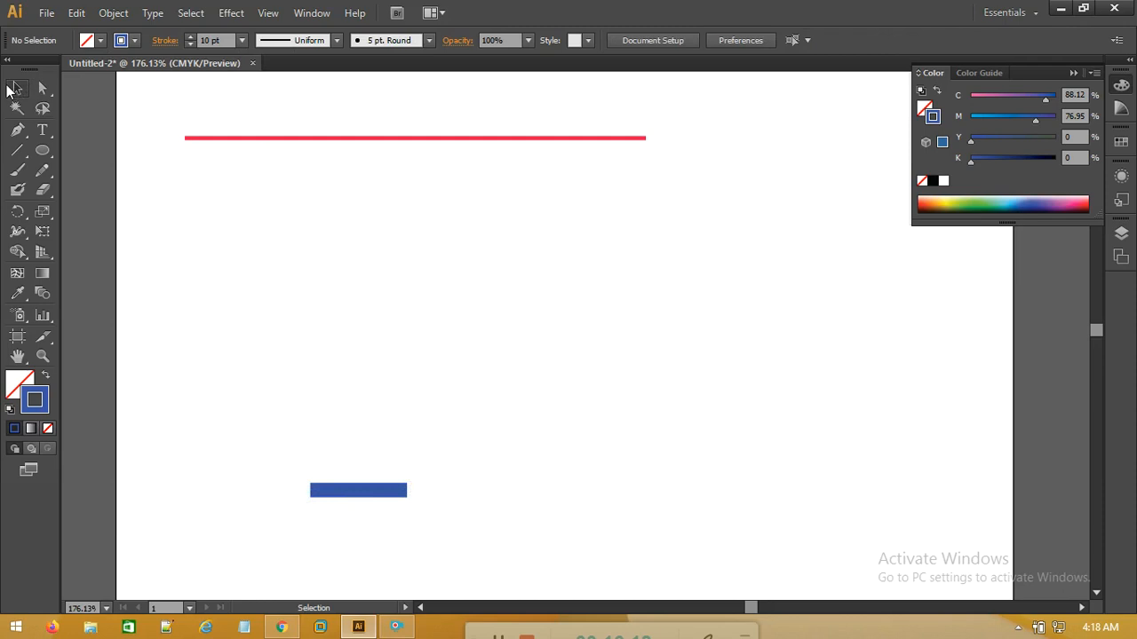
# - Select both the red and blue lines and blend them together with the Blend tool
pyautogui.moveTo(672, 123); pyautogui.dragTo(172, 517)
pyautogui.click(42, 293)
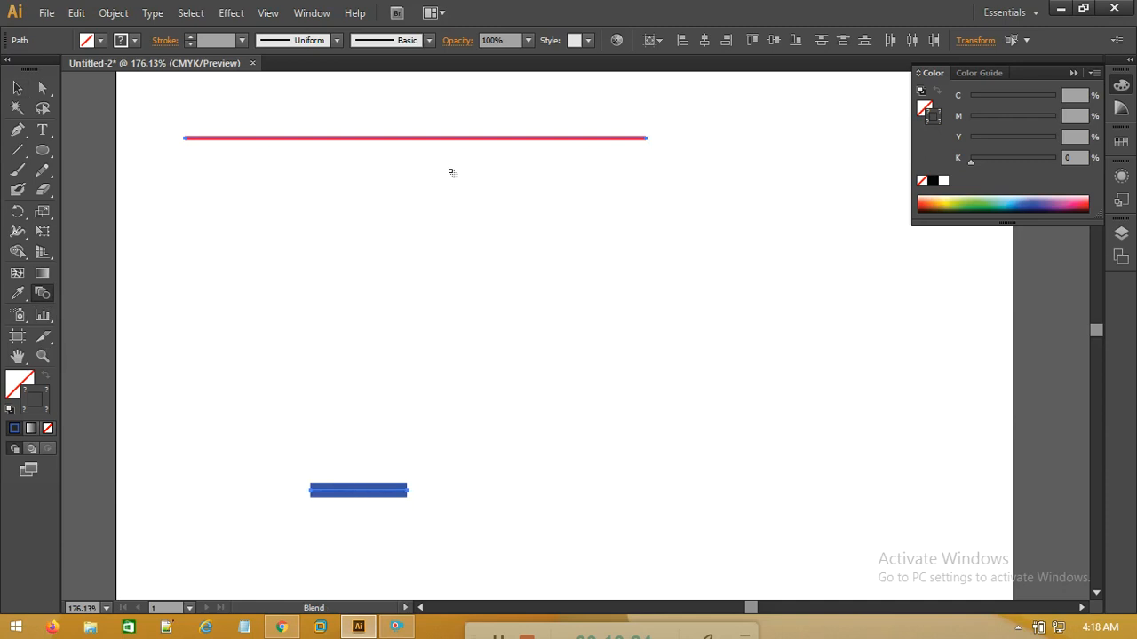
pyautogui.click(462, 138)
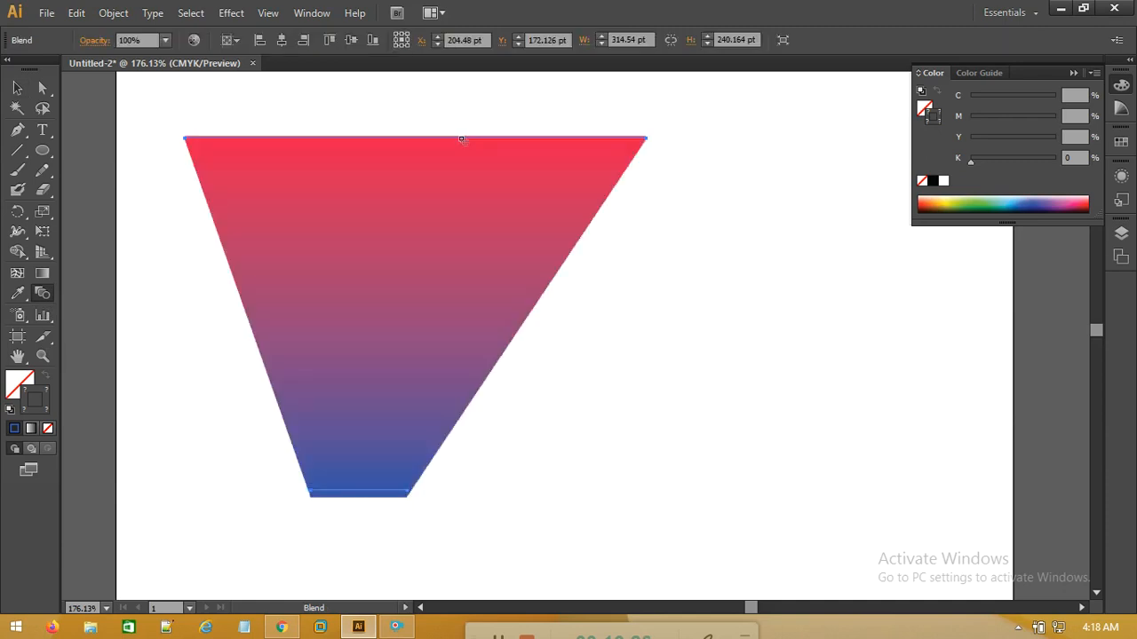
pyautogui.click(17, 88)
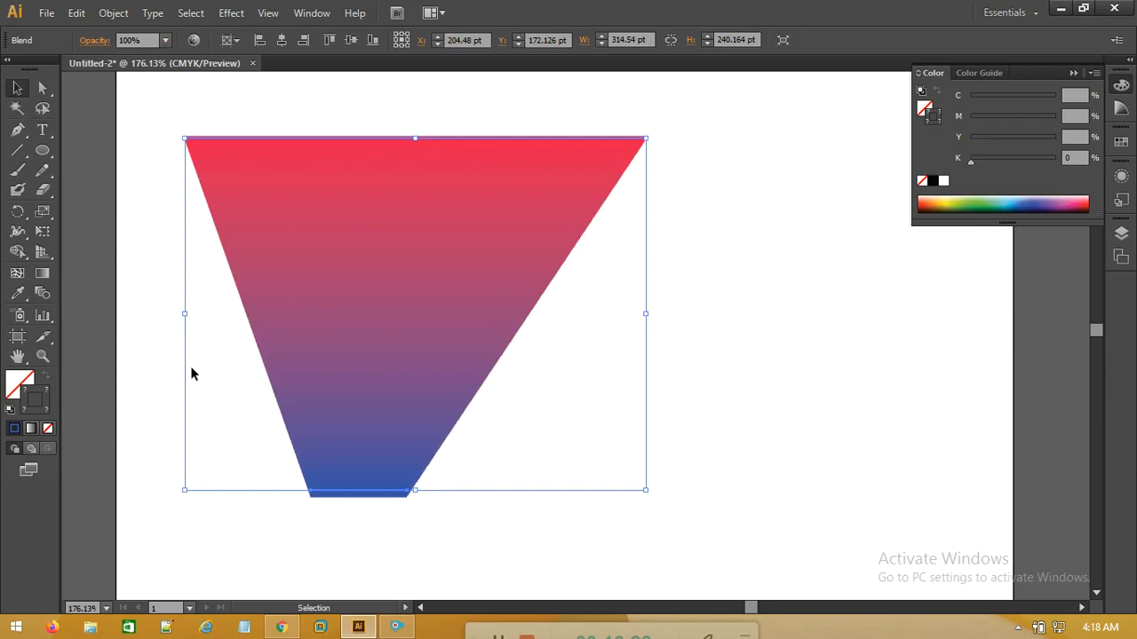
# - Change the line blend's spacing from Smooth Color to 50 specified steps and turn on the preview
pyautogui.doubleClick(47, 295)
pyautogui.click(924, 275)
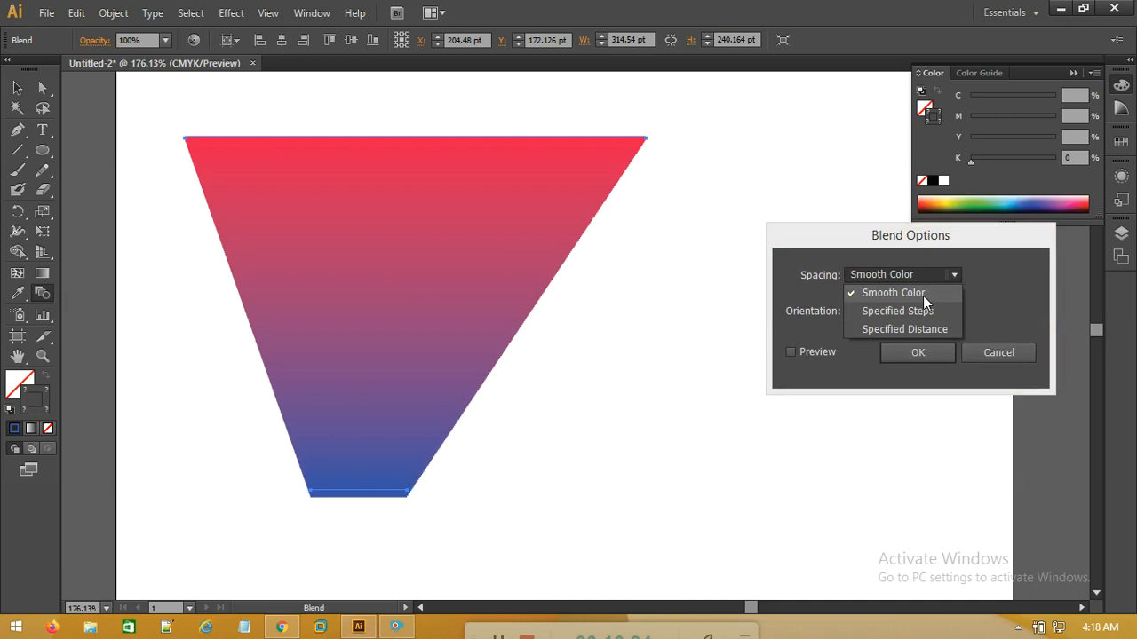
pyautogui.click(917, 305)
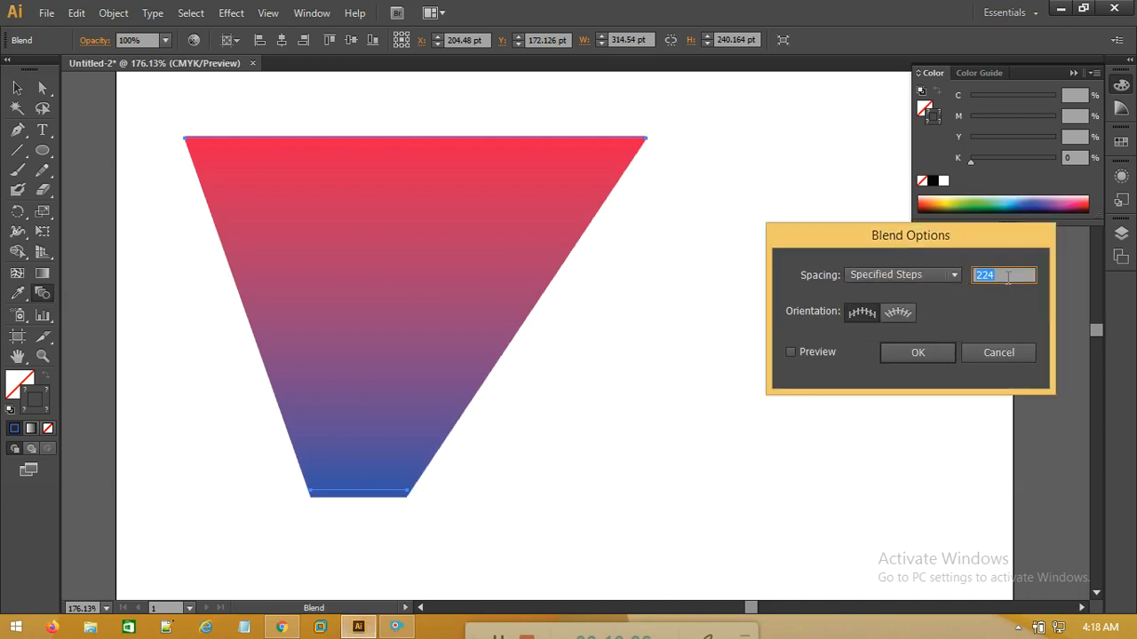
pyautogui.write('50')
pyautogui.click(818, 351)
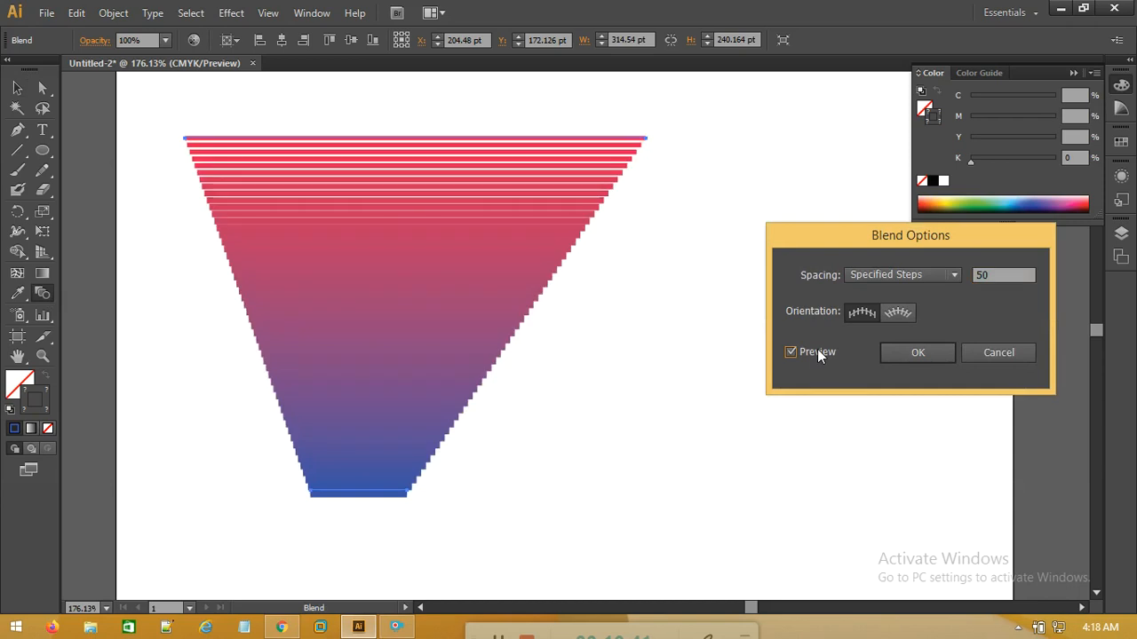
# - Try 10 specified steps for the line blend and refresh the preview
pyautogui.doubleClick(992, 279)
pyautogui.write('1')
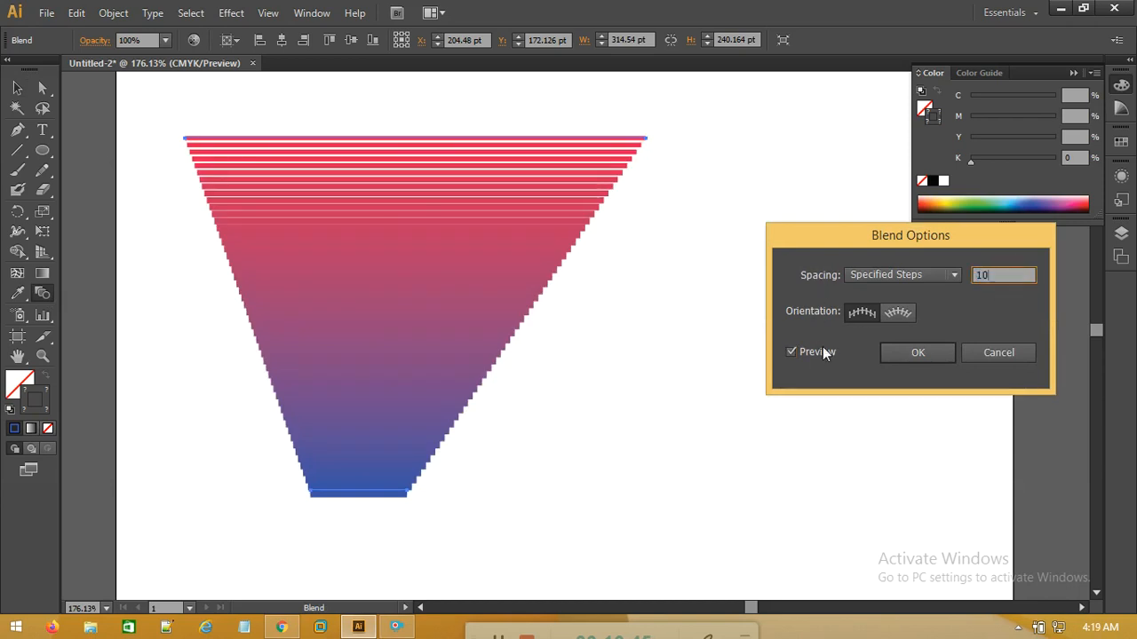
pyautogui.click(805, 352)
pyautogui.click(806, 352)
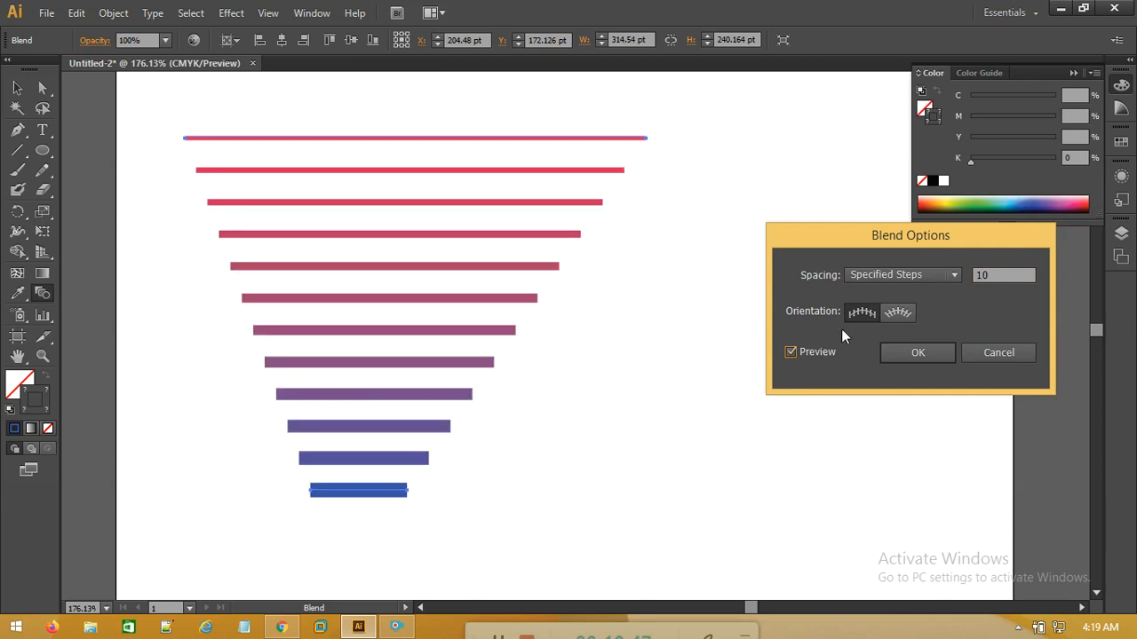
# - Set the line blend to 60 specified steps and refresh the preview
pyautogui.click(997, 280)
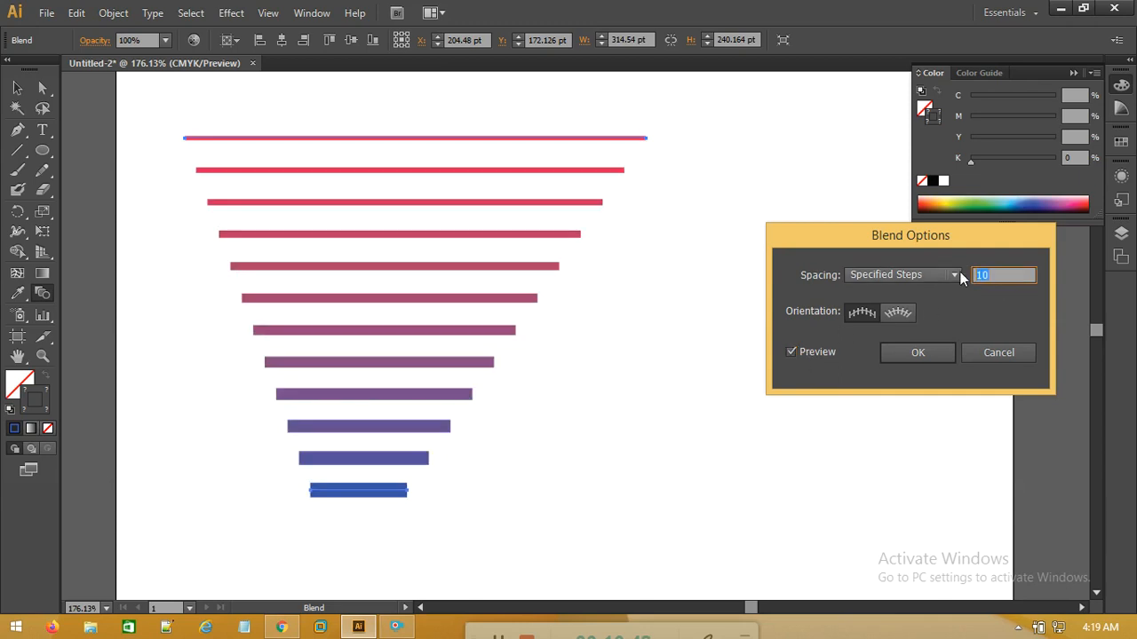
pyautogui.write('6')
pyautogui.click(808, 351)
pyautogui.click(818, 350)
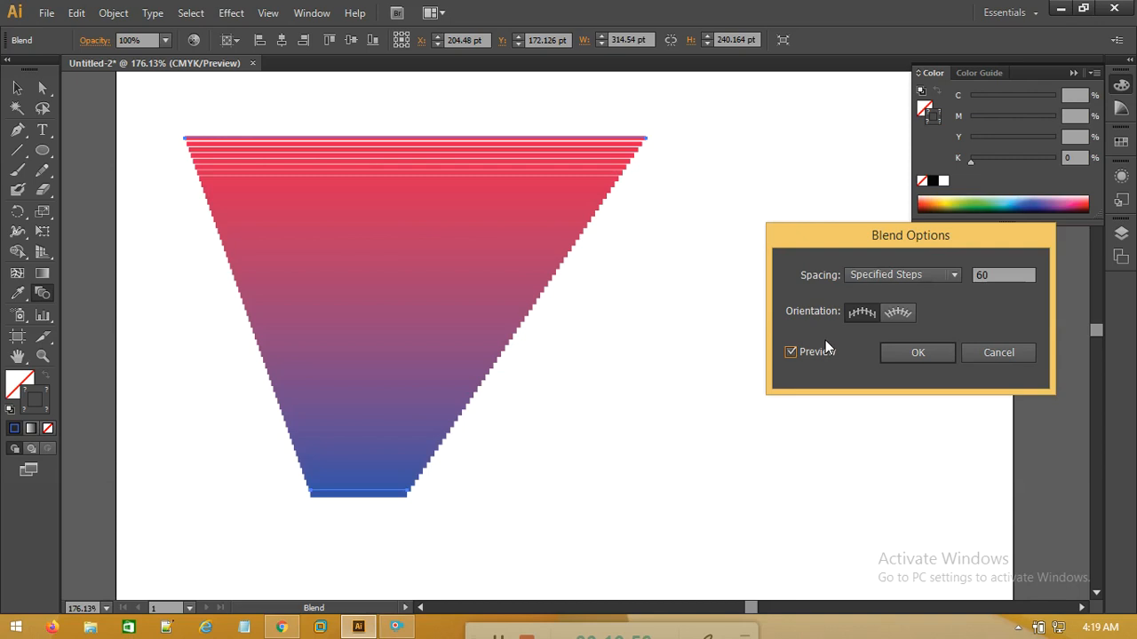
# - Leave the blend options without applying the 60 steps and delete the red-to-blue line blend
pyautogui.click(995, 355)
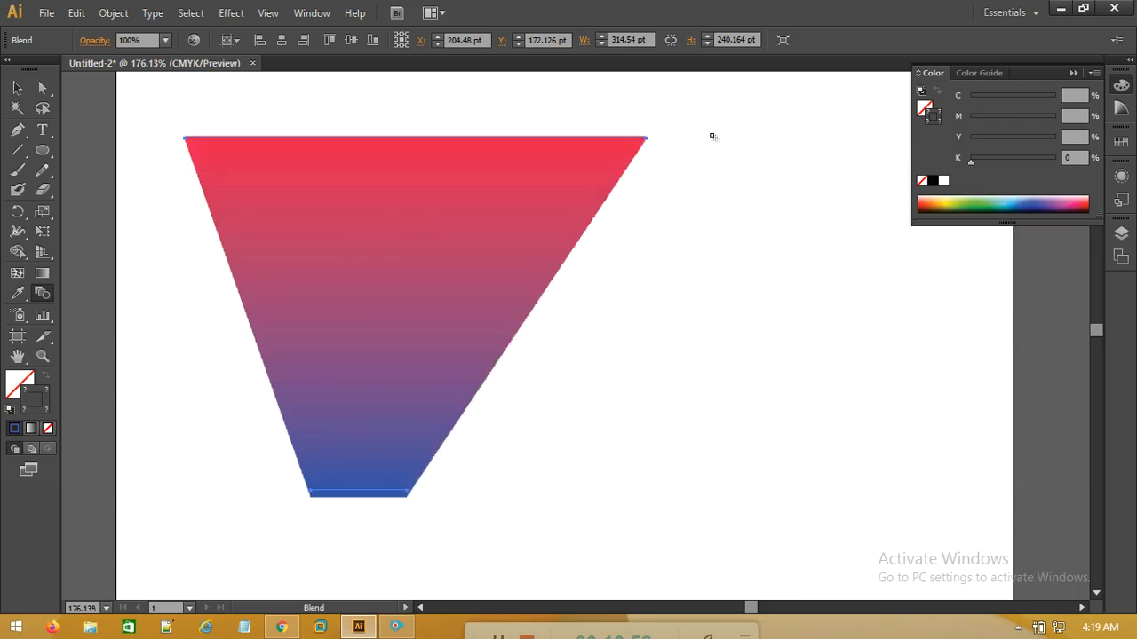
pyautogui.press('v')
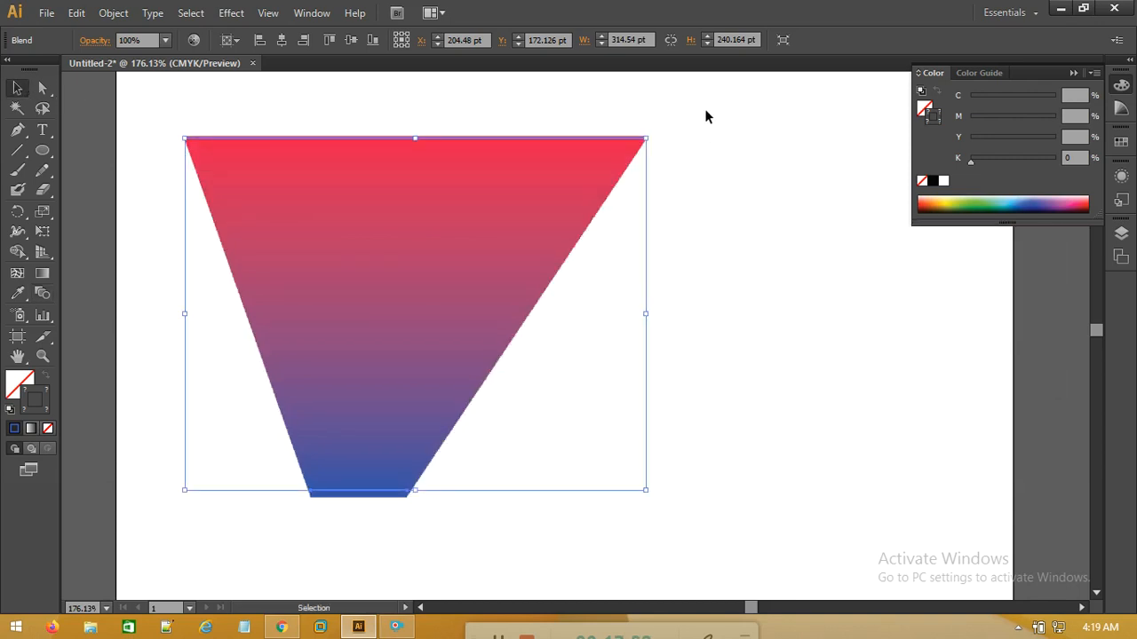
pyautogui.press('Delete')
# - Draw four separate, differently angled blue lines with a 1 pt stroke, spread in an arc across the artboard
pyautogui.click(14, 153)
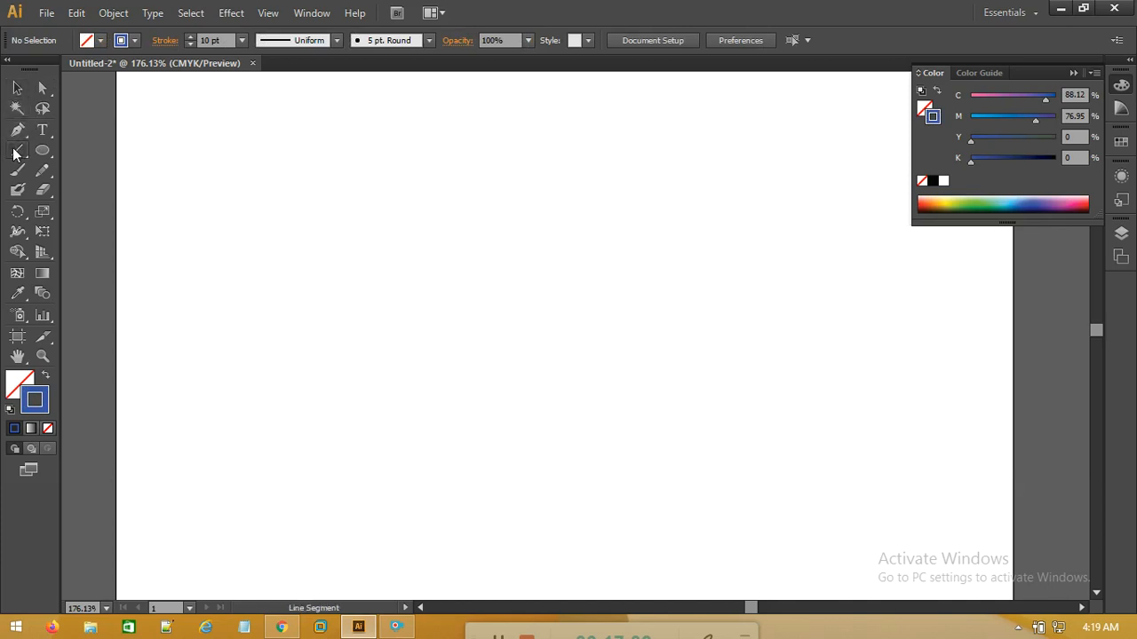
pyautogui.click(241, 40)
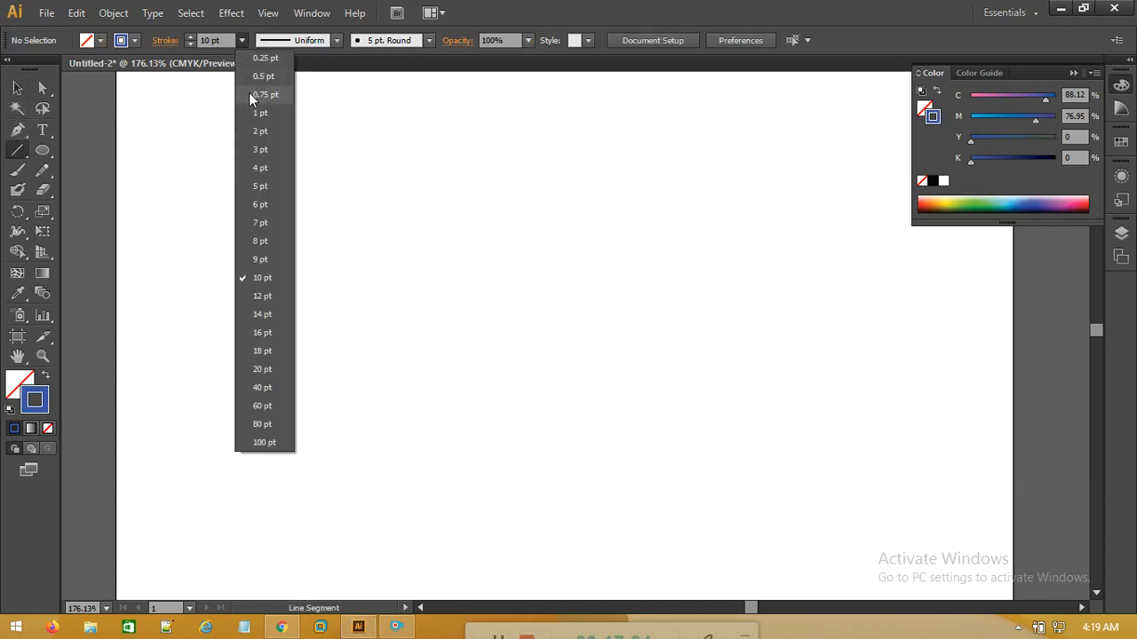
pyautogui.click(259, 114)
pyautogui.moveTo(185, 117); pyautogui.dragTo(270, 318)
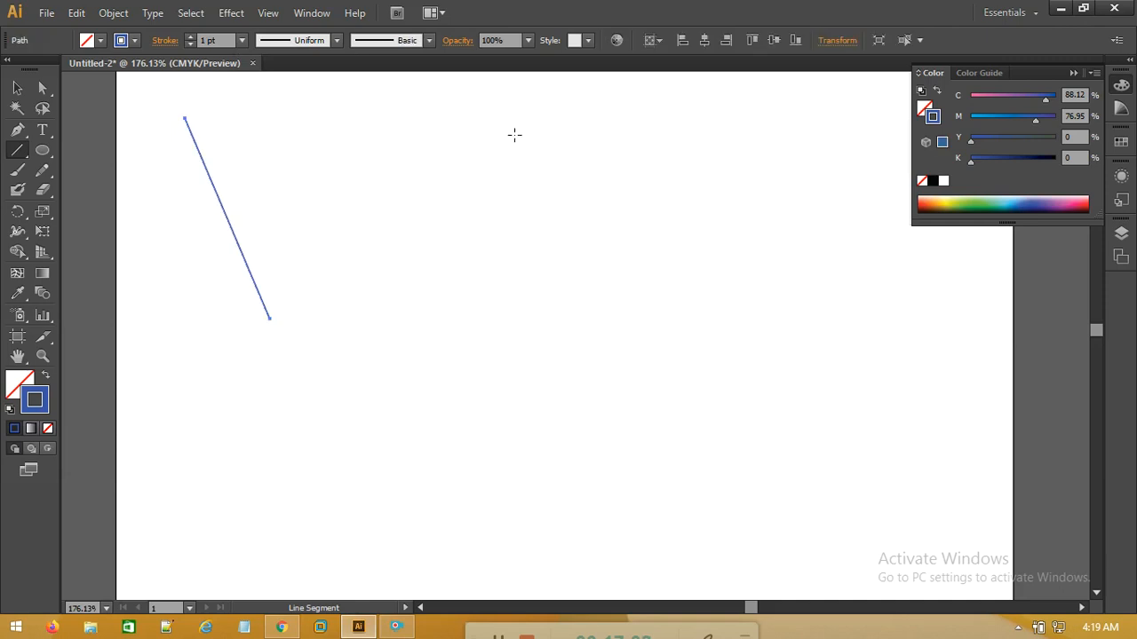
pyautogui.moveTo(504, 126); pyautogui.dragTo(397, 291)
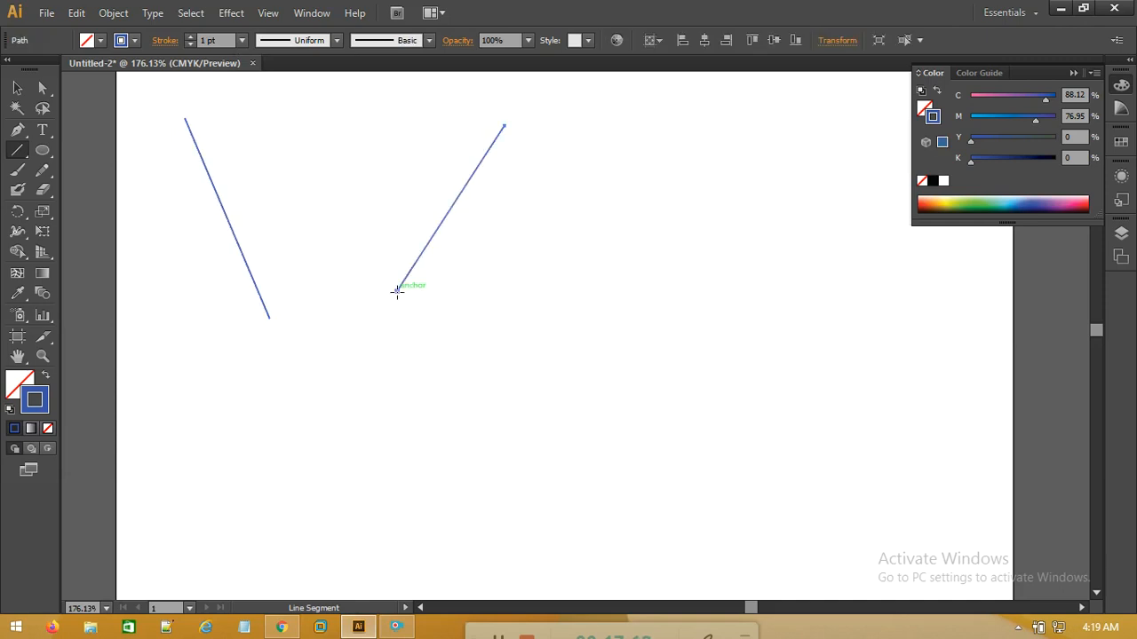
pyautogui.moveTo(818, 372); pyautogui.dragTo(571, 391)
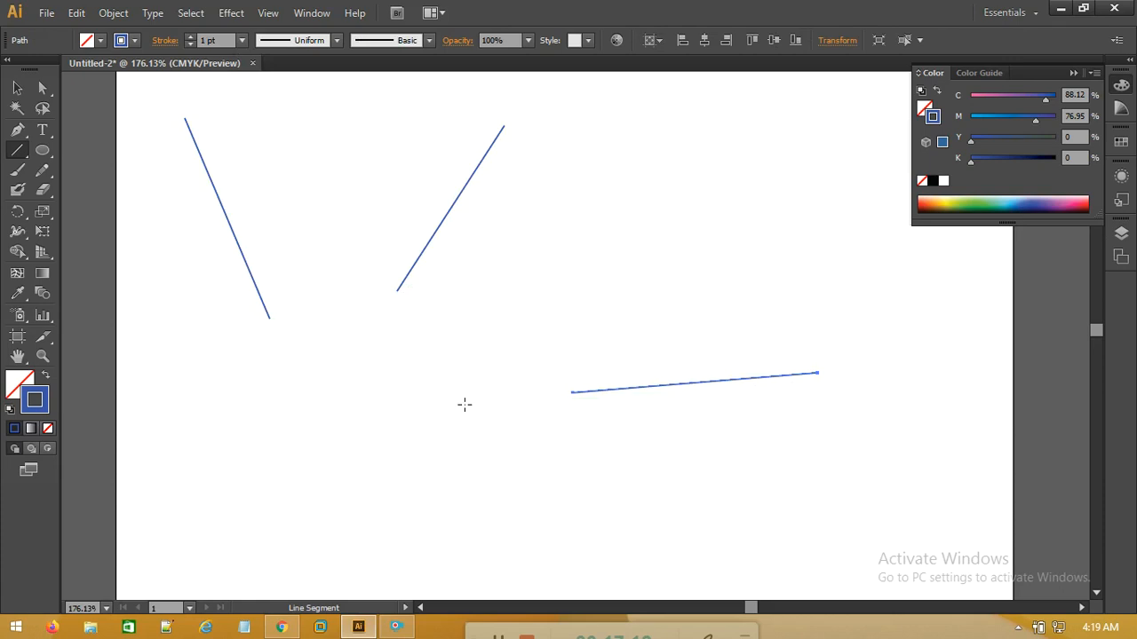
pyautogui.moveTo(456, 400); pyautogui.dragTo(397, 554)
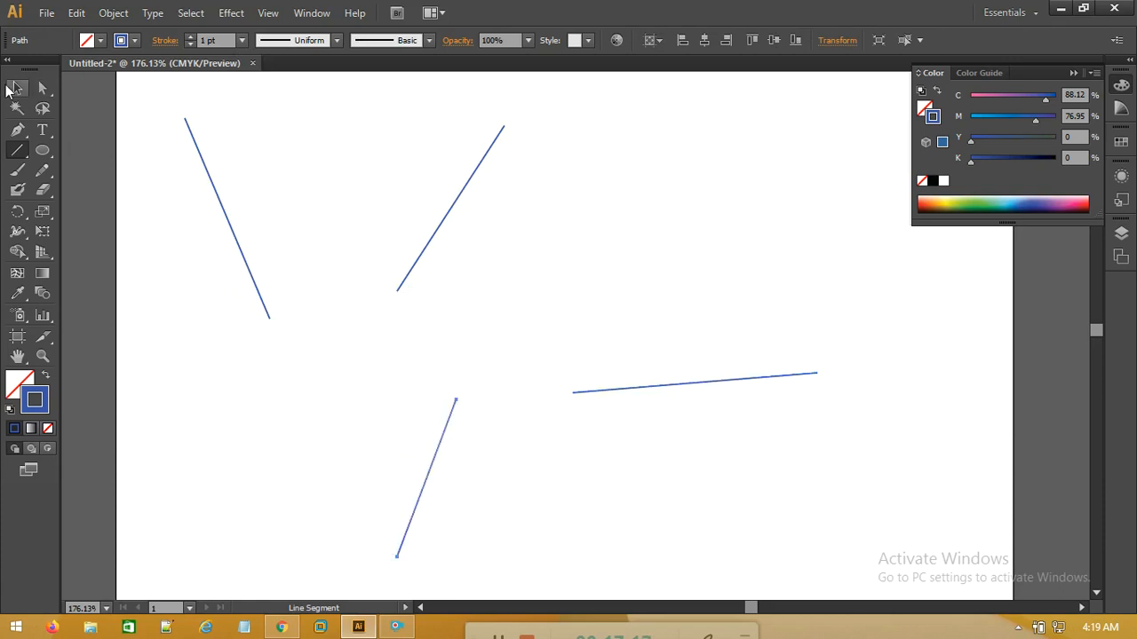
# - Select all four blue lines and make a blend from them
pyautogui.click(16, 88)
pyautogui.moveTo(783, 161); pyautogui.dragTo(203, 537)
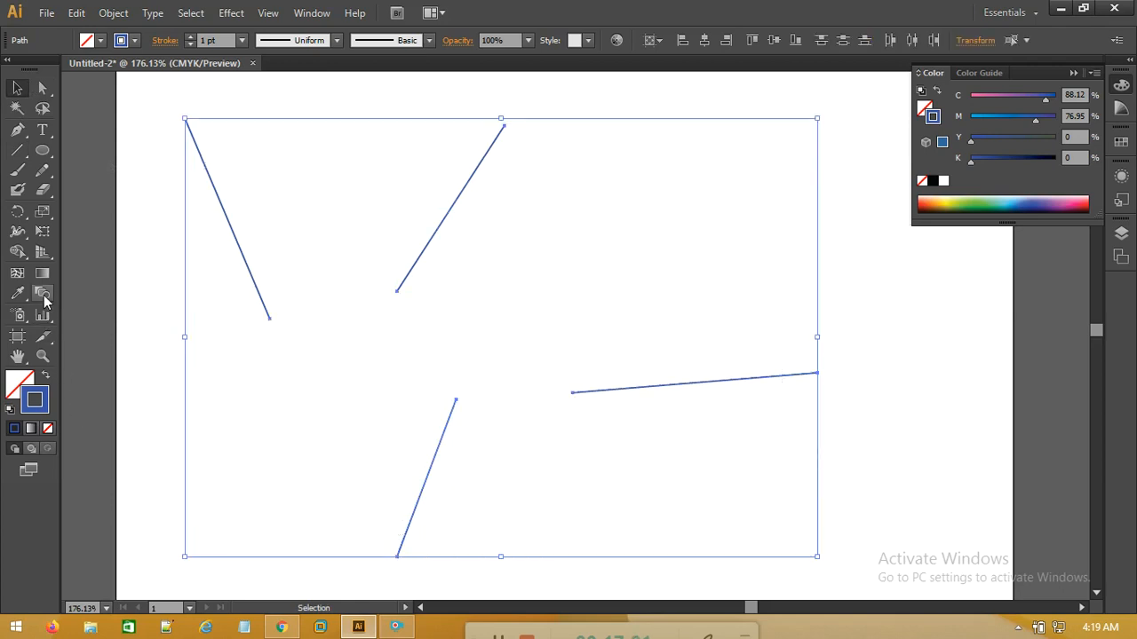
pyautogui.hotkey('ctrl', 'alt')
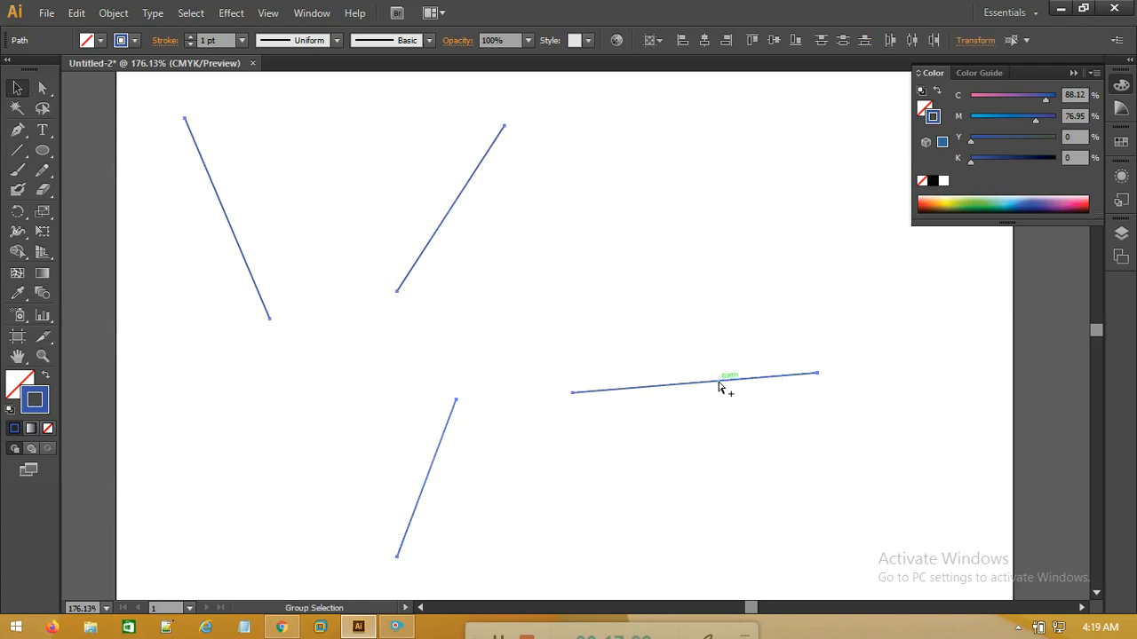
pyautogui.hotkey('ctrl', 'alt', 'b')
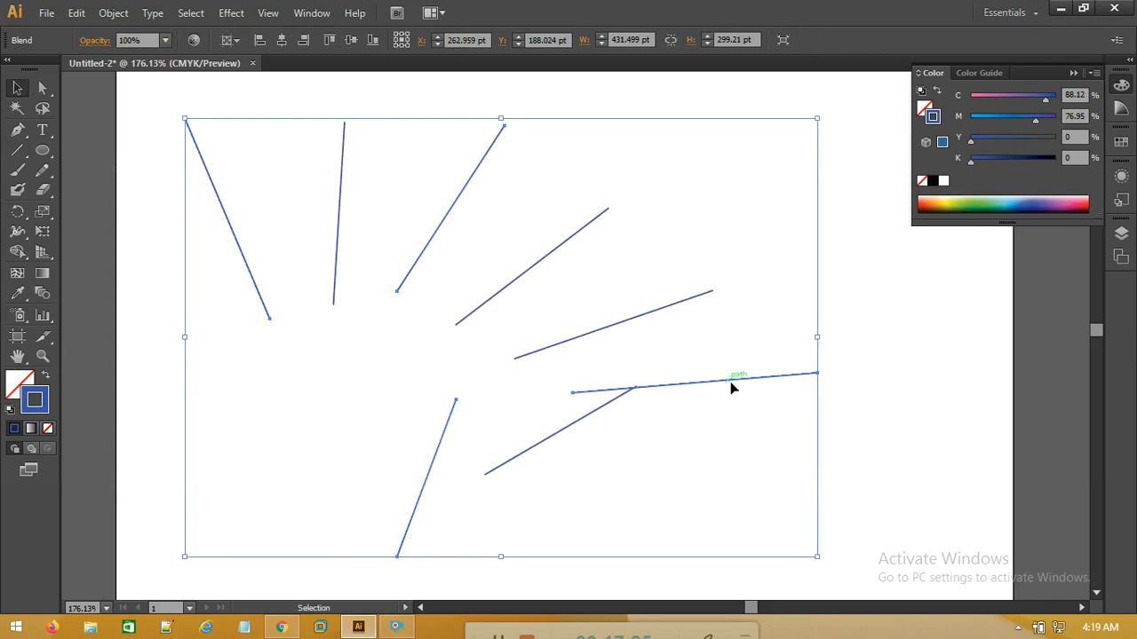
# - Change the four-line blend's spacing to 100 specified steps, preview it and apply the options
pyautogui.doubleClick(42, 293)
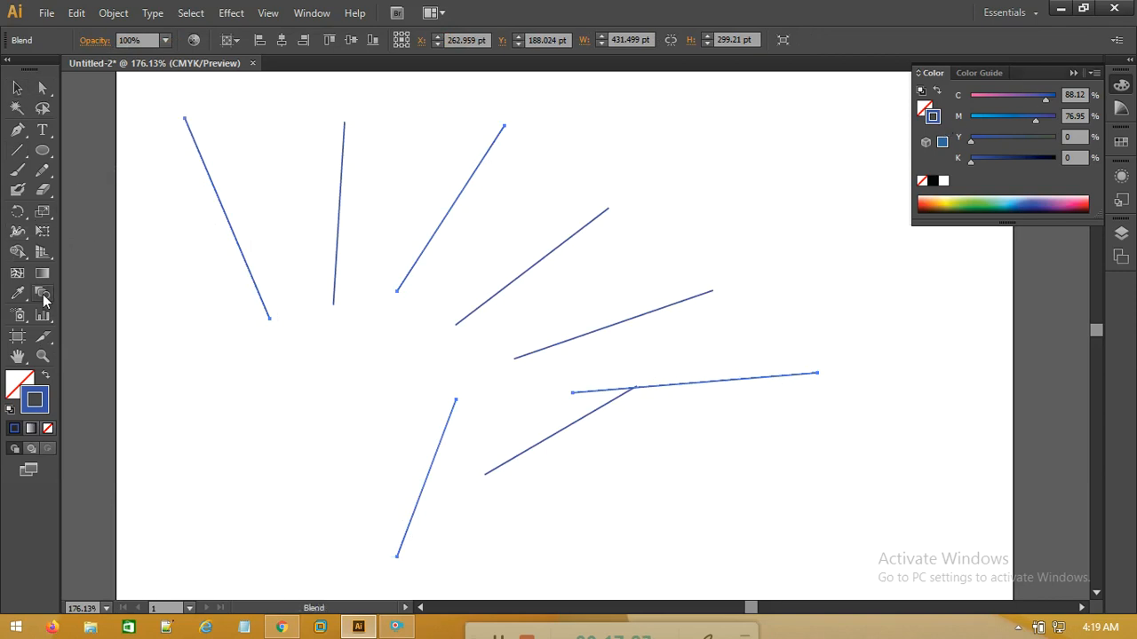
pyautogui.click(901, 275)
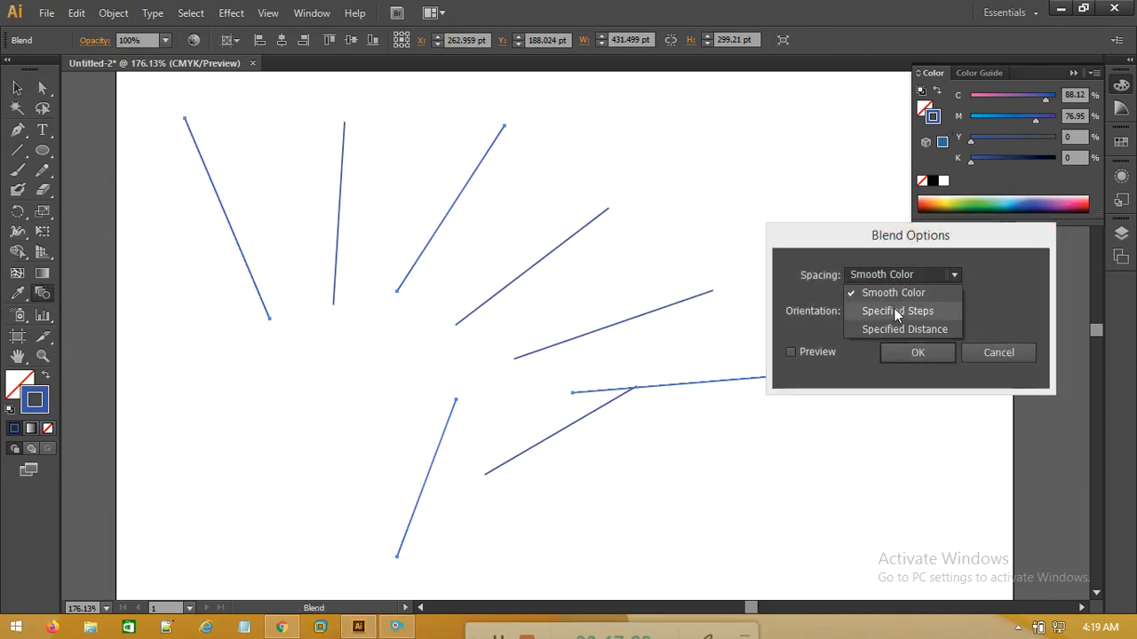
pyautogui.click(895, 309)
pyautogui.write('100')
pyautogui.click(817, 352)
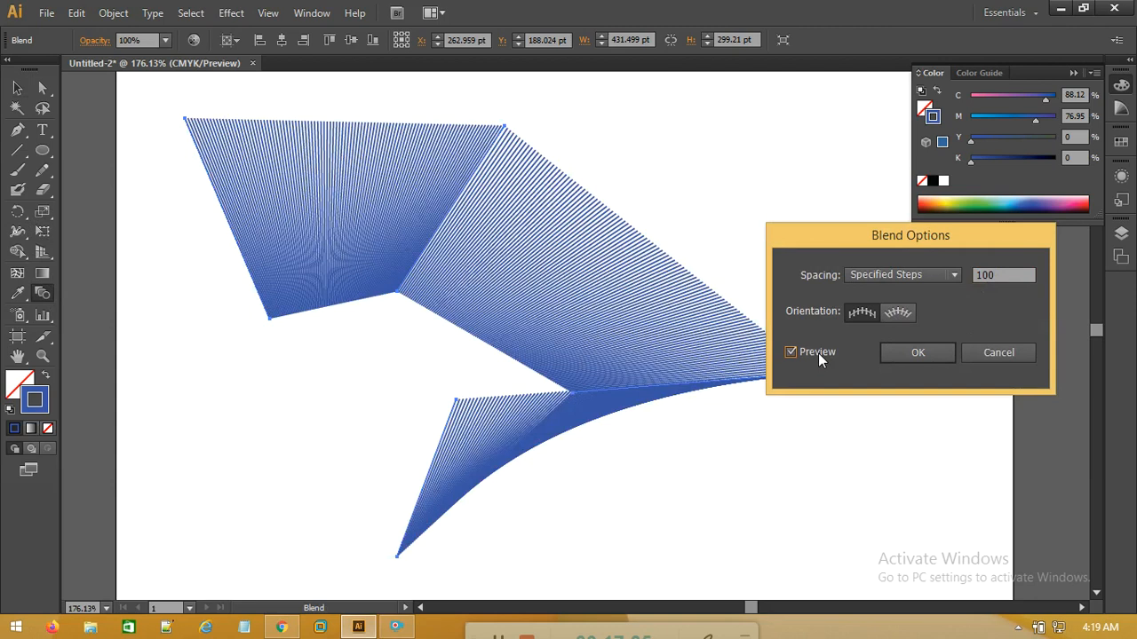
pyautogui.click(932, 356)
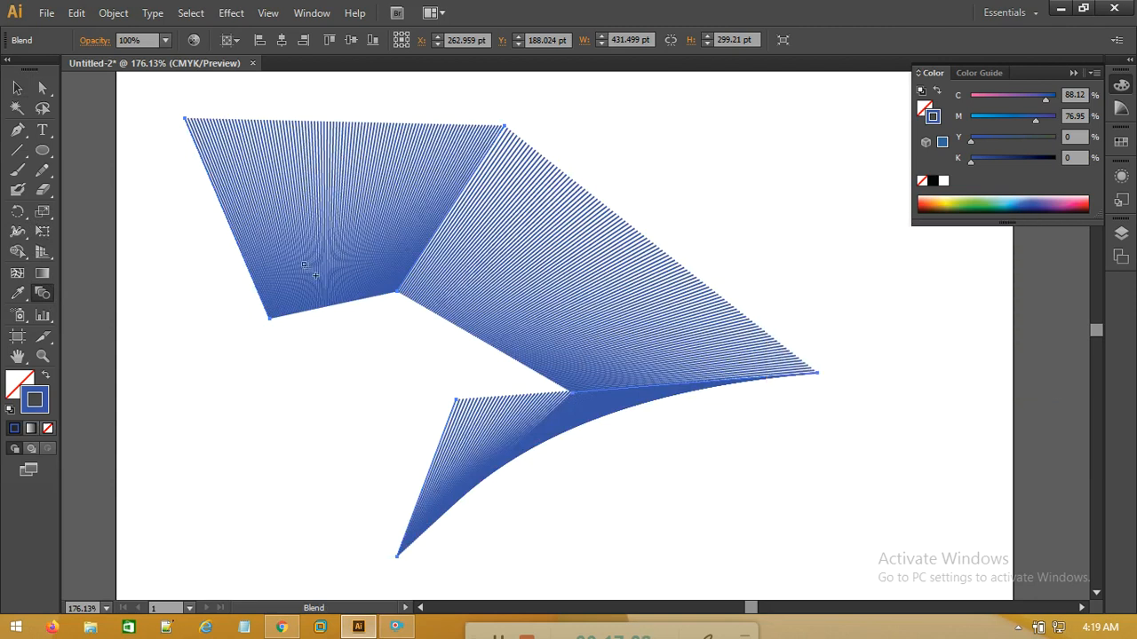
# - Try pulling the upper end point of the first line far above the artboard, and undo that move
pyautogui.click(17, 87)
pyautogui.click(42, 88)
pyautogui.moveTo(233, 107); pyautogui.dragTo(150, 183)
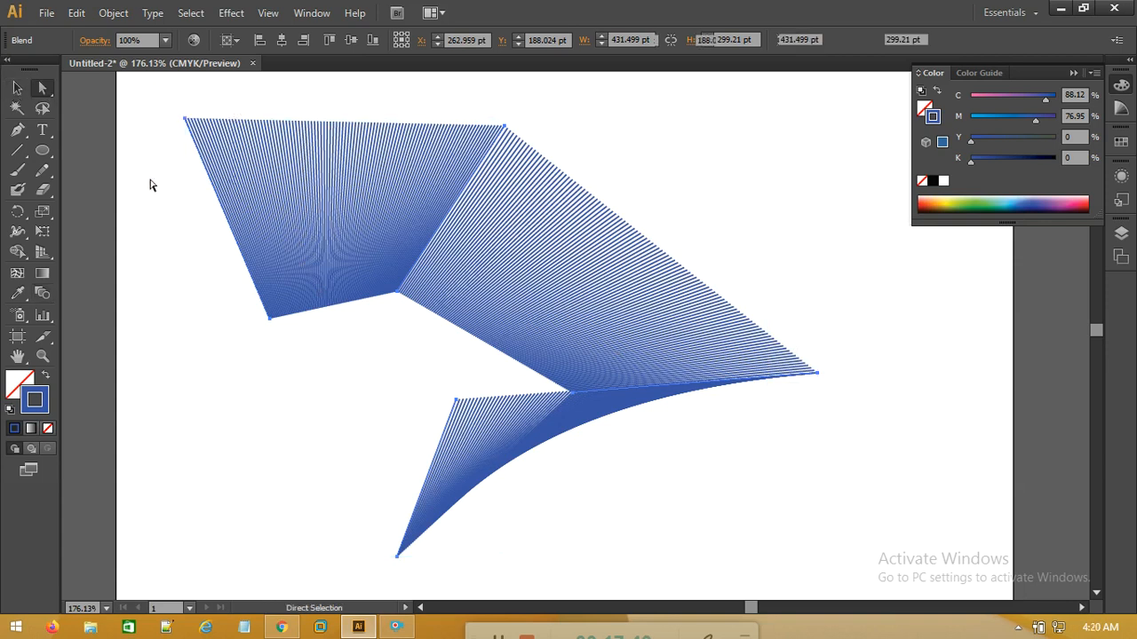
pyautogui.moveTo(187, 123); pyautogui.dragTo(129, 582)
pyautogui.scroll(-7, 310, 434)
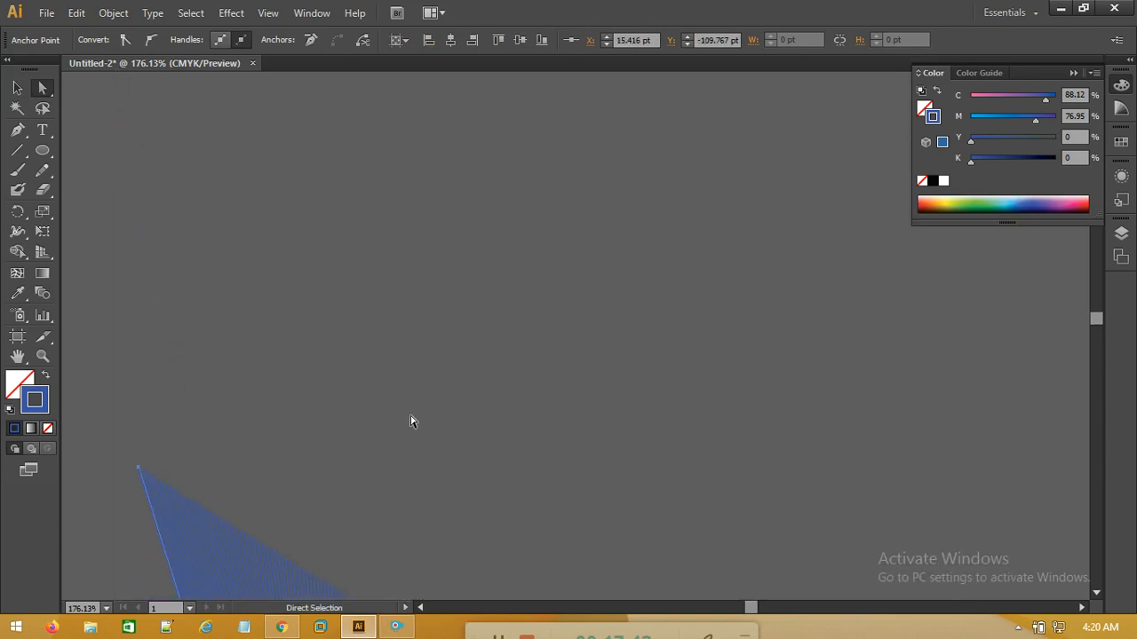
pyautogui.scroll(-7, 437, 361)
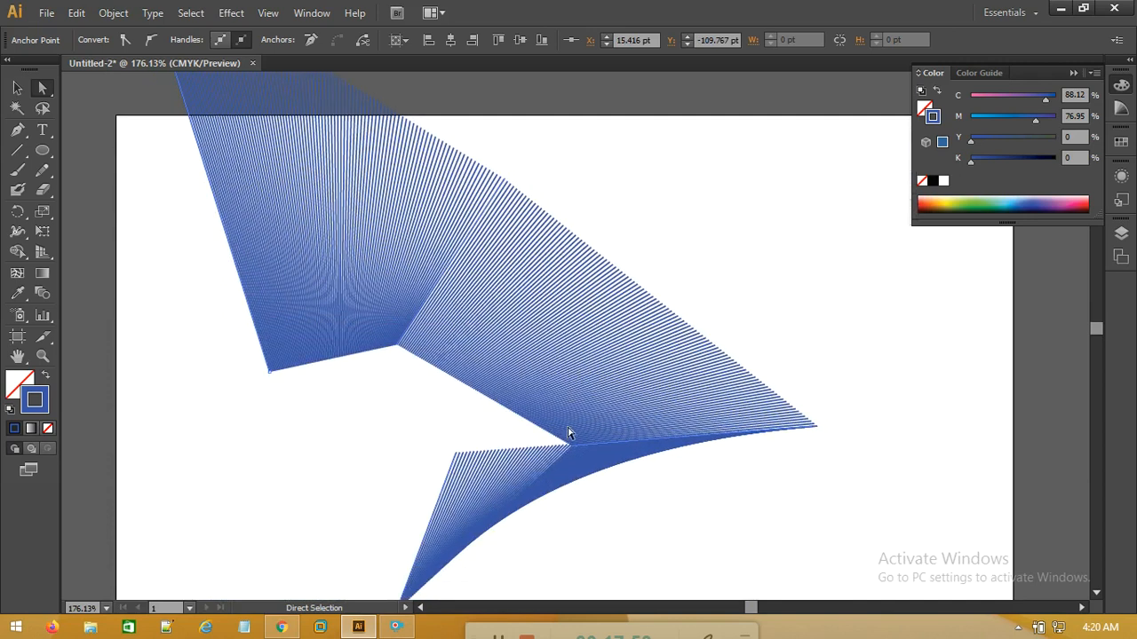
pyautogui.hotkey('ctrl', 'z')
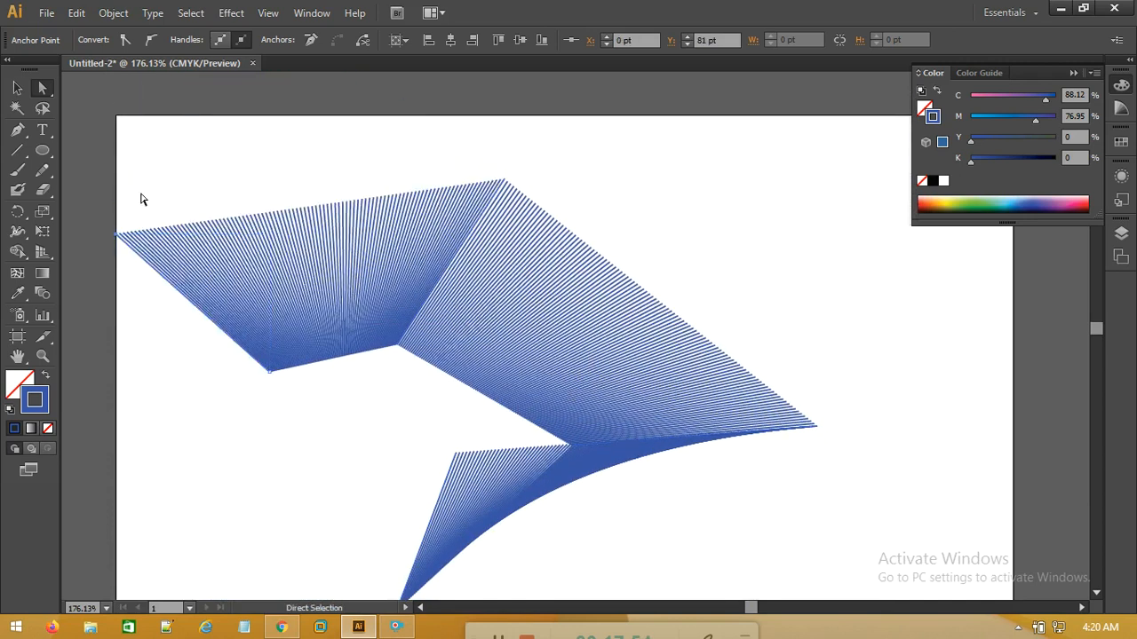
# - Move the upper end point of the first line to the artboard's upper-left corner
pyautogui.moveTo(175, 194); pyautogui.dragTo(95, 302)
pyautogui.moveTo(117, 234); pyautogui.dragTo(118, 115)
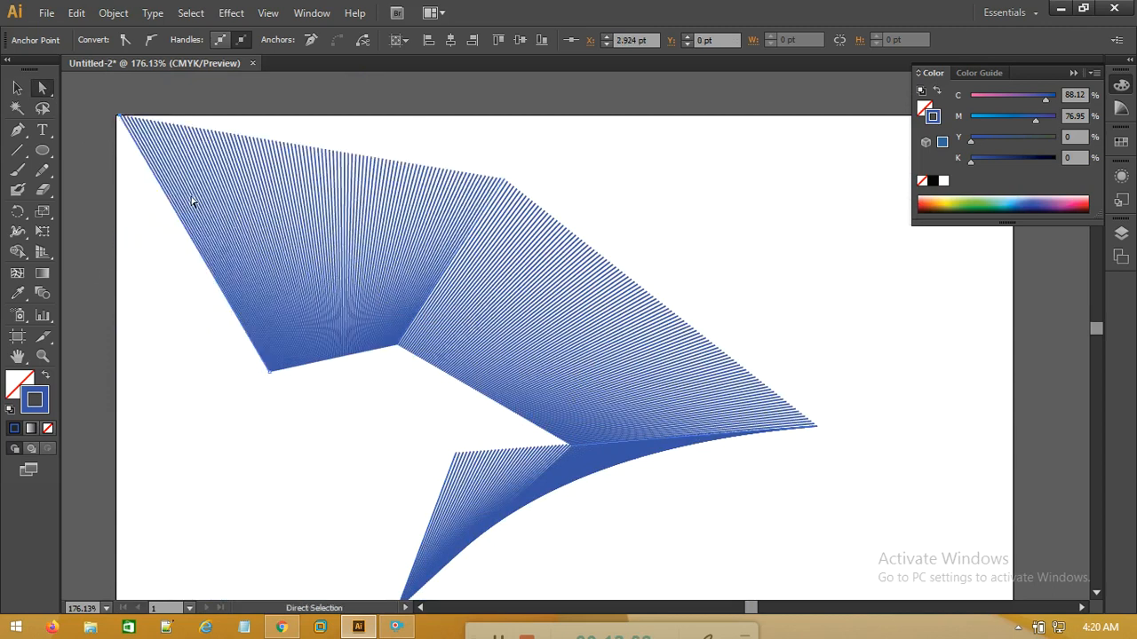
pyautogui.moveTo(1095, 330); pyautogui.dragTo(1095, 330)
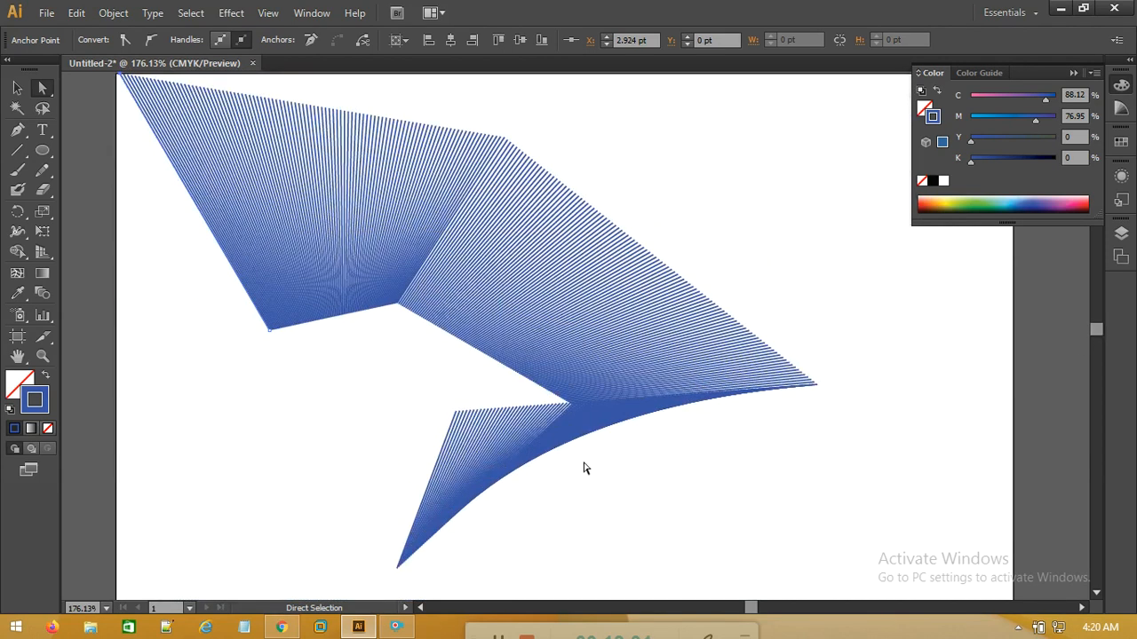
# - Stretch the right-hand line's outer end toward the artboard's right edge and the lowest line's outer end to the left edge
pyautogui.moveTo(843, 350); pyautogui.dragTo(779, 424)
pyautogui.moveTo(817, 386); pyautogui.dragTo(993, 415)
pyautogui.moveTo(346, 535); pyautogui.dragTo(116, 588)
# - Move the second line's upper end point above the artboard's top edge, to about X 300 pt, Y -53 pt
pyautogui.moveTo(467, 166); pyautogui.dragTo(553, 591)
pyautogui.scroll(-8, 594, 479)
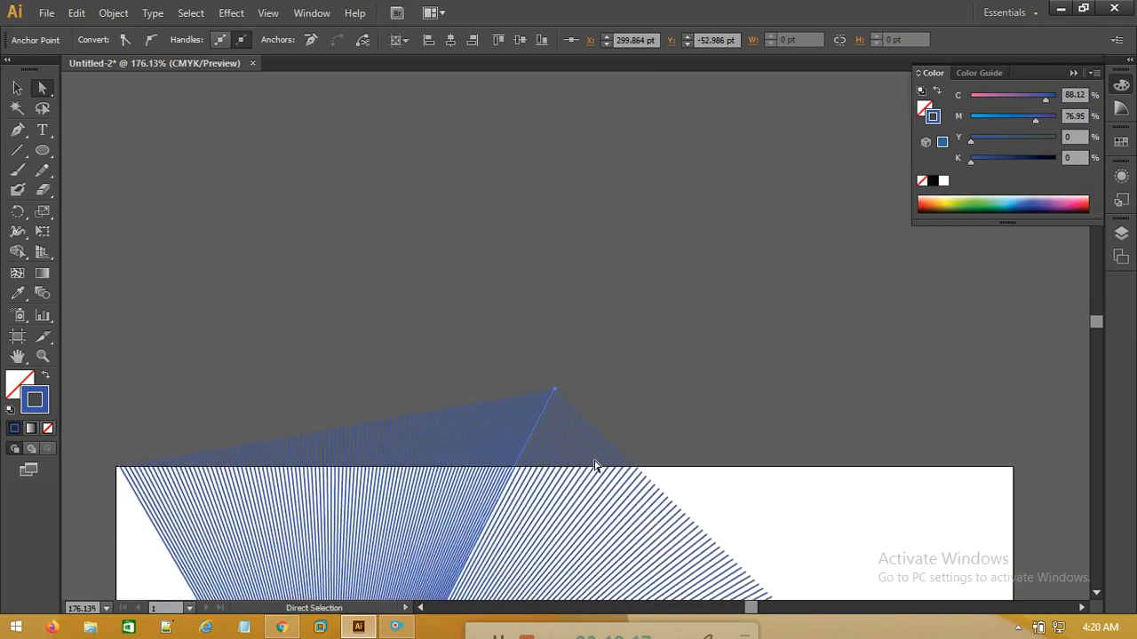
pyautogui.scroll(-3, 722, 484)
# - Move the lowest line's inner end point toward the artboard's lower right, to about X 526 pt, Y 544 pt
pyautogui.moveTo(1103, 324)
pyautogui.mouseDown()
pyautogui.moveTo(1099, 344)
pyautogui.moveTo(1098, 328)
pyautogui.mouseUp()
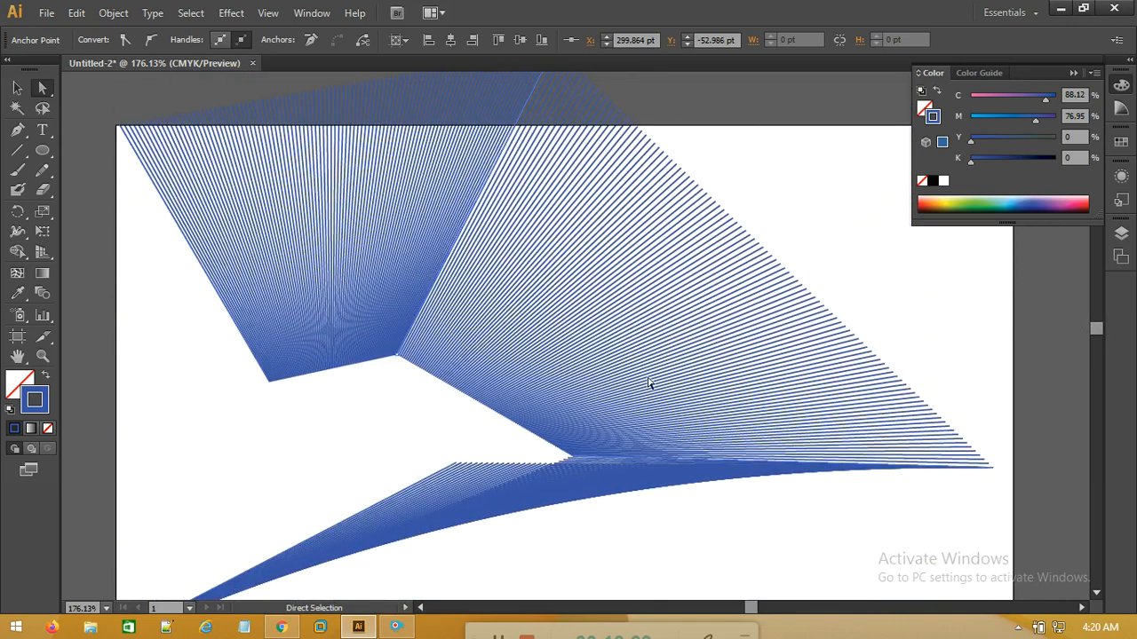
pyautogui.scroll(-1, 655, 375)
pyautogui.moveTo(412, 442); pyautogui.dragTo(519, 497)
pyautogui.moveTo(470, 462); pyautogui.dragTo(888, 533)
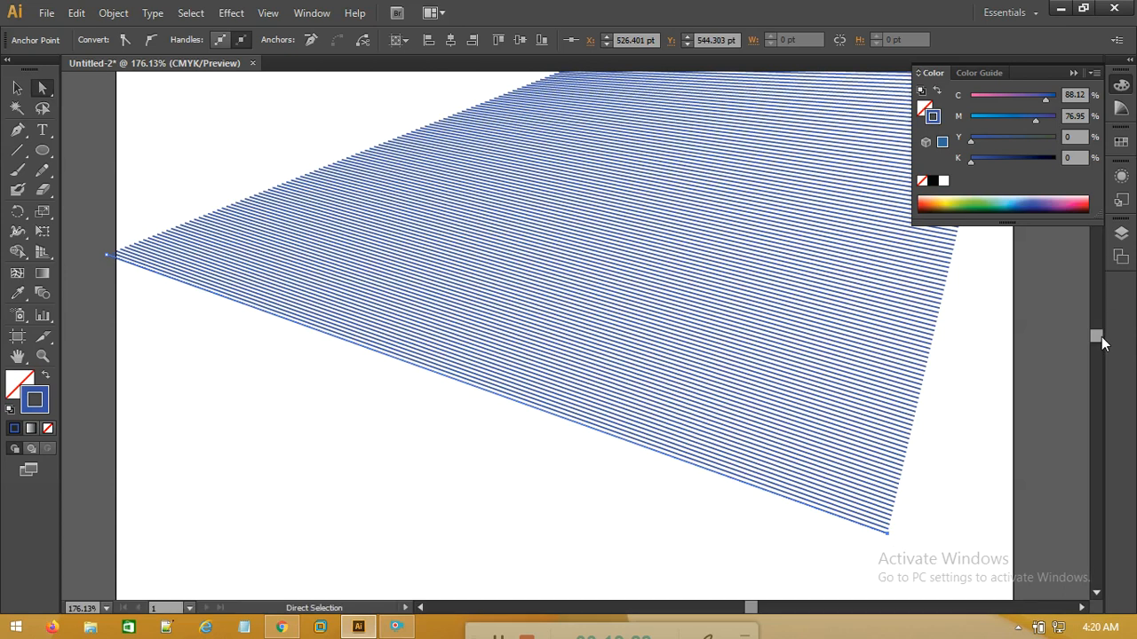
# - Examine the reshaped line blend up close and across the whole artboard, with nothing selected
pyautogui.moveTo(1101, 344); pyautogui.dragTo(1099, 336)
pyautogui.scroll(-4, 498, 348)
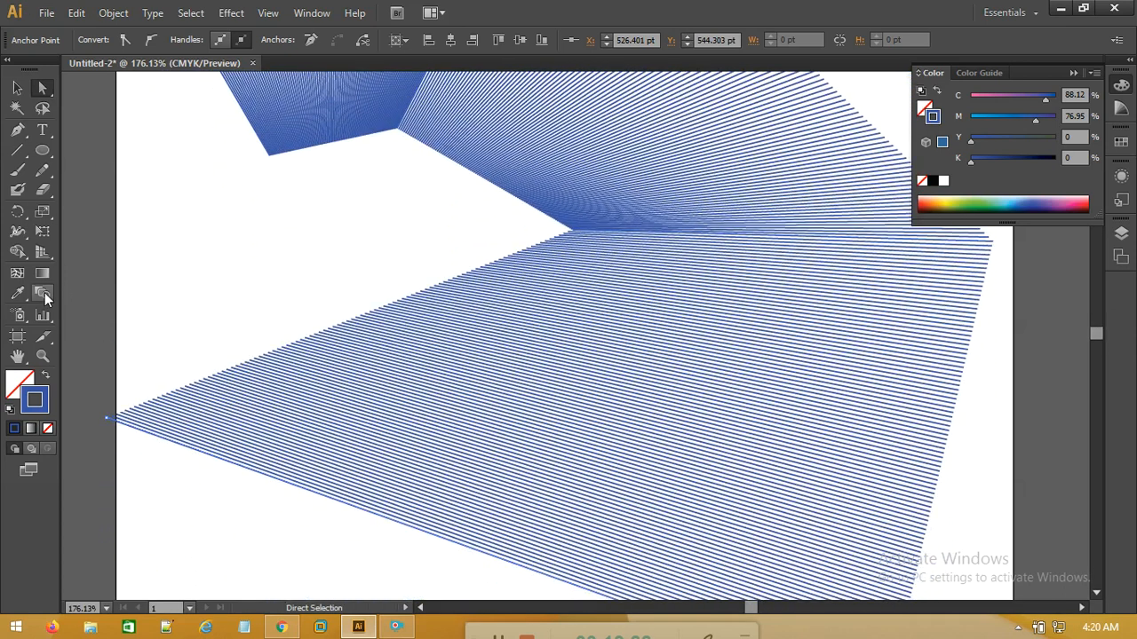
pyautogui.click(43, 357)
pyautogui.moveTo(254, 199); pyautogui.dragTo(850, 464)
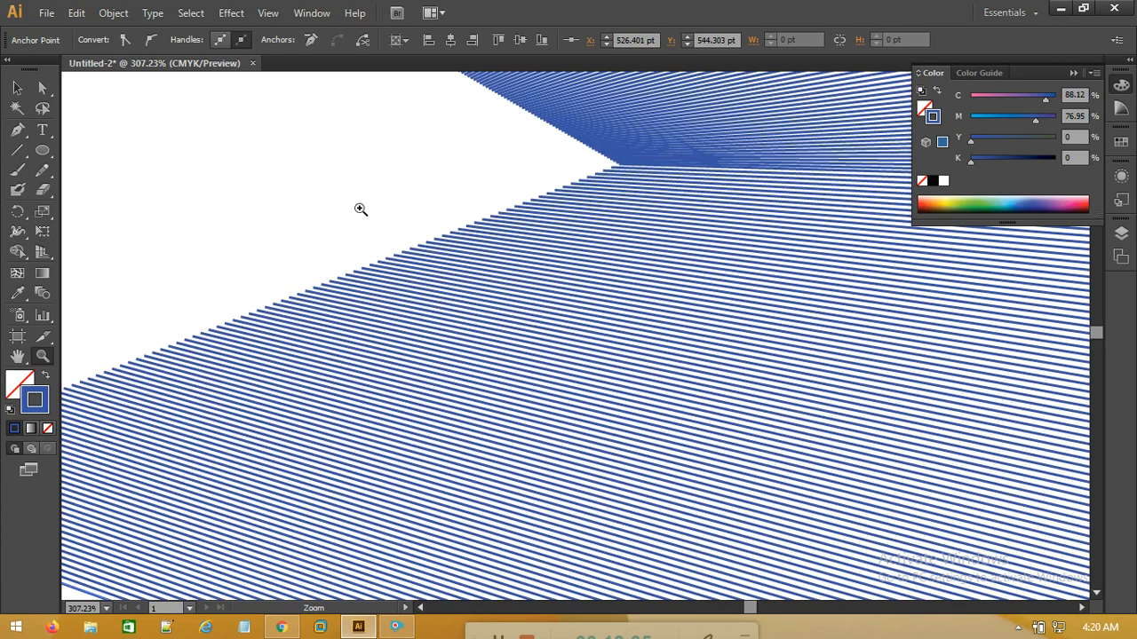
pyautogui.keyDown('alt'); pyautogui.click(487, 342); pyautogui.keyUp('alt')
pyautogui.keyDown('alt'); pyautogui.click(355, 235); pyautogui.keyUp('alt')
pyautogui.keyDown('alt'); pyautogui.click(677, 269); pyautogui.keyUp('alt')
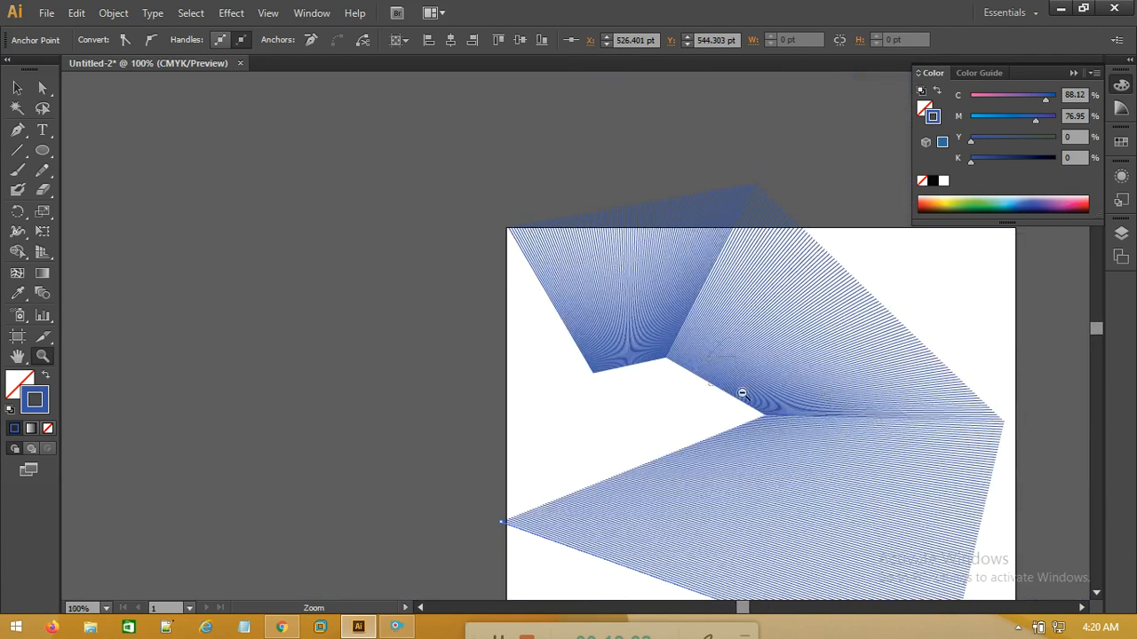
pyautogui.keyDown('alt'); pyautogui.click(709, 356); pyautogui.keyUp('alt')
pyautogui.keyDown('alt'); pyautogui.click(536, 345); pyautogui.keyUp('alt')
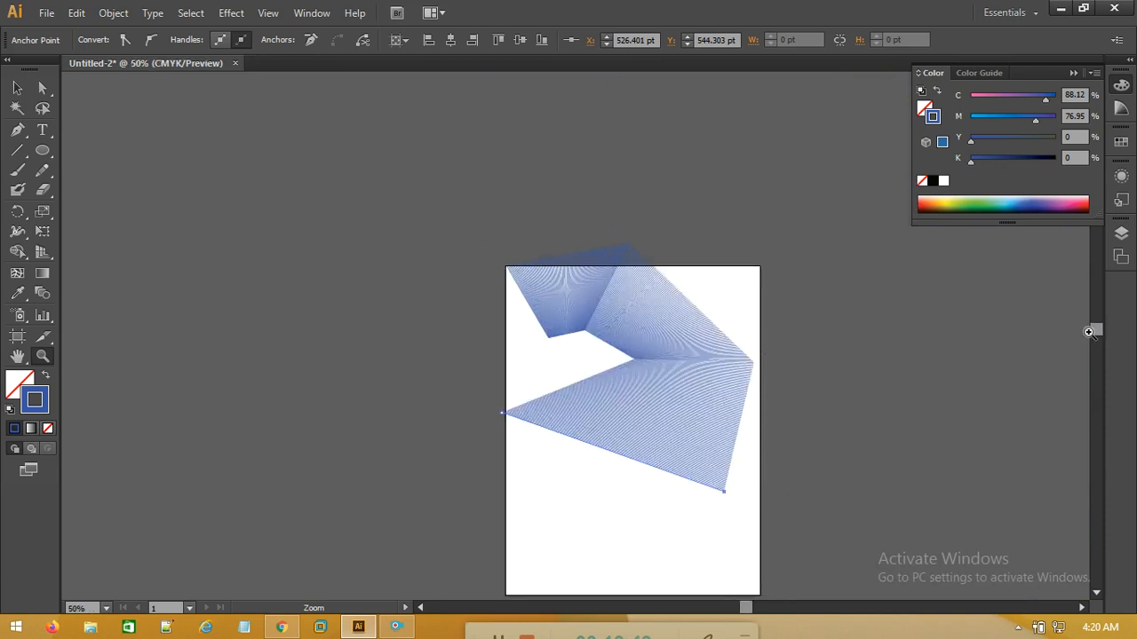
pyautogui.click(17, 88)
pyautogui.moveTo(1094, 332); pyautogui.dragTo(1097, 340)
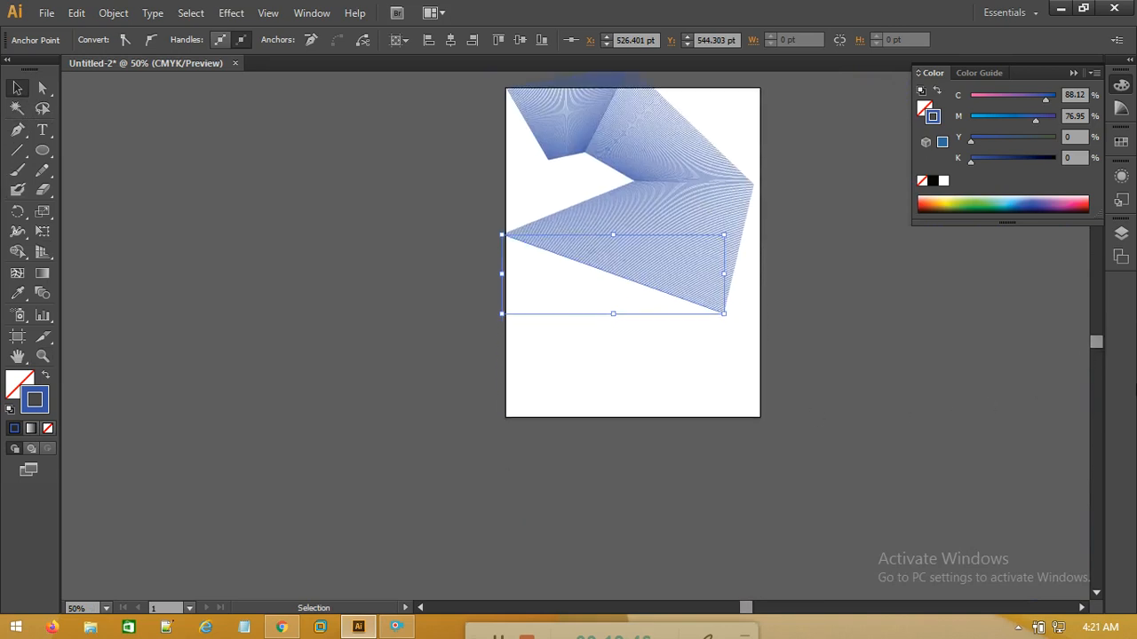
pyautogui.moveTo(1097, 343); pyautogui.dragTo(1096, 338)
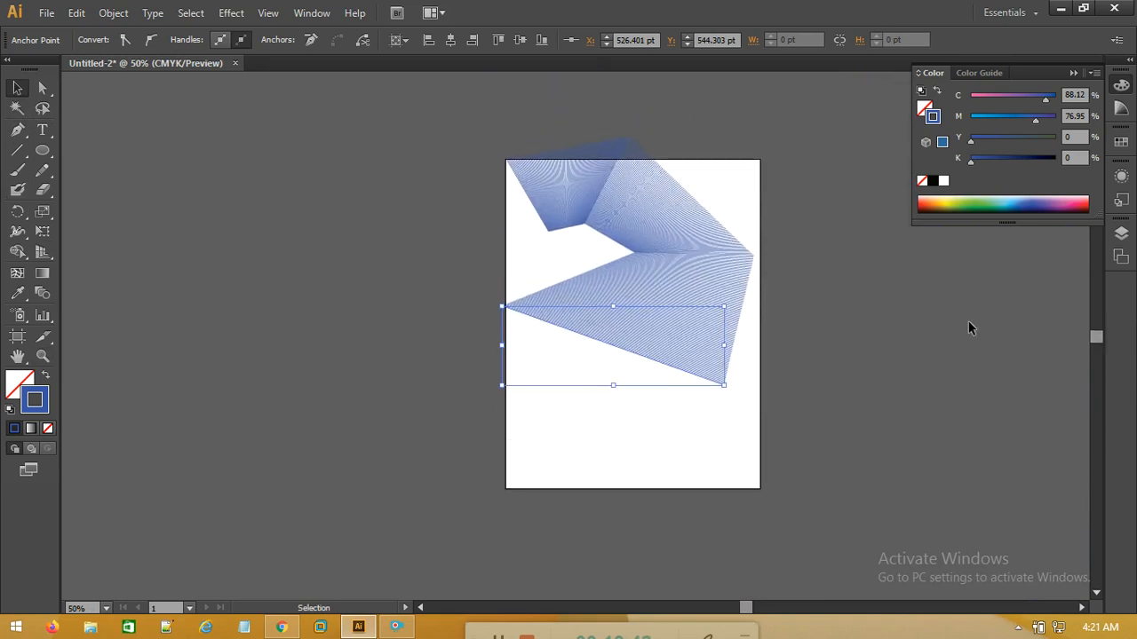
pyautogui.click(482, 317)
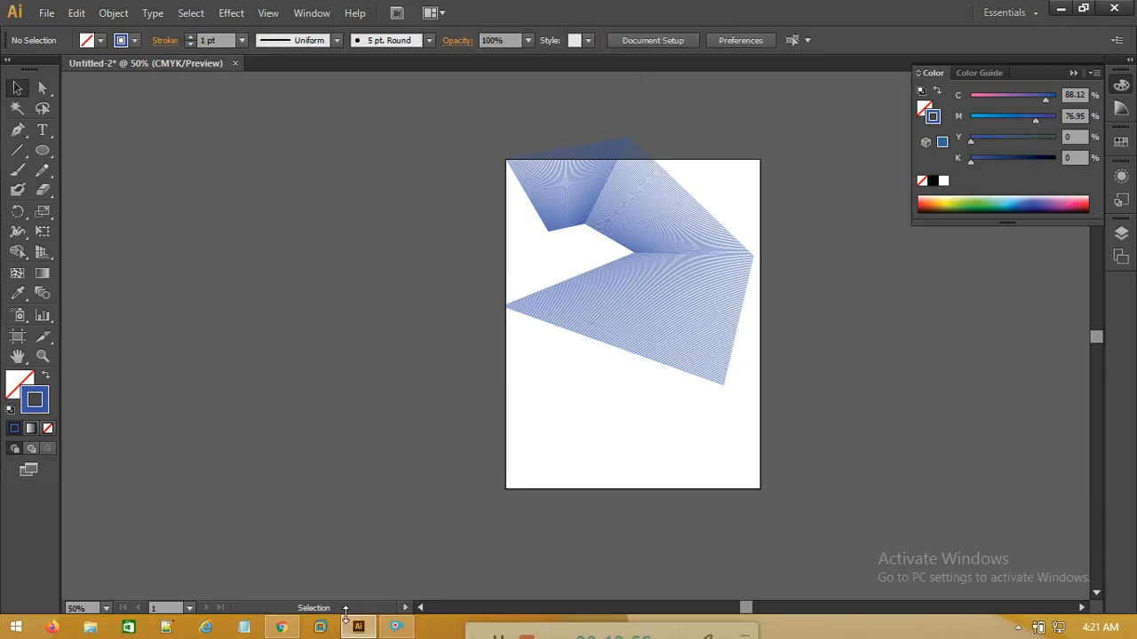
# - Shift the crisscross line blend about 64 pt right and 14 pt up so its left end lies inside the artboard
pyautogui.moveTo(494, 617)
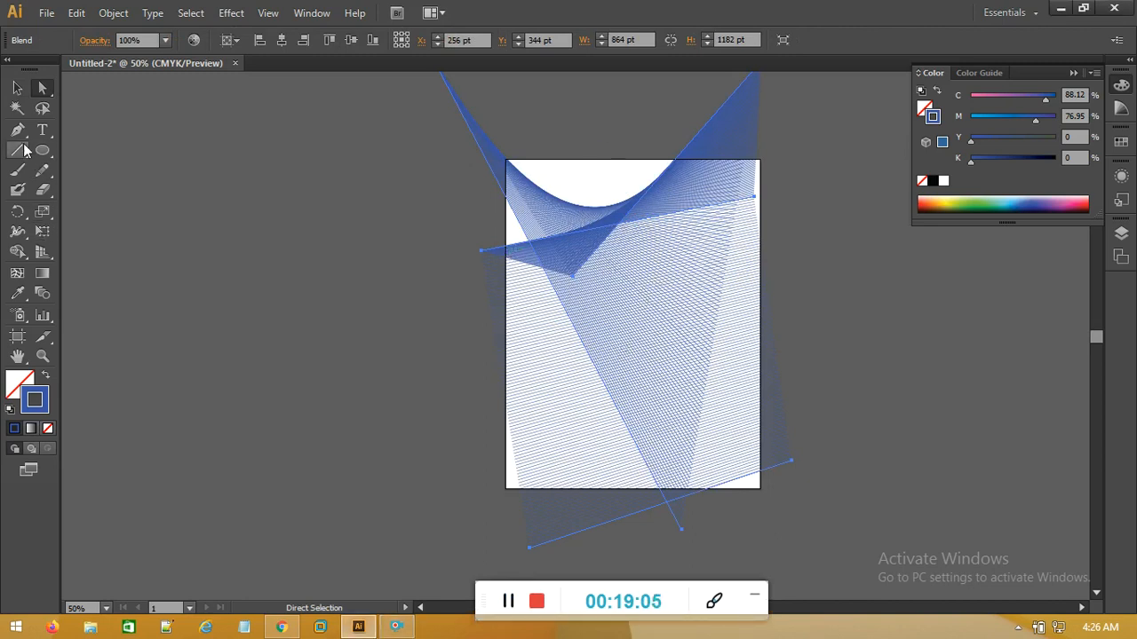
pyautogui.click(44, 295)
pyautogui.click(43, 356)
pyautogui.moveTo(519, 240); pyautogui.dragTo(674, 364)
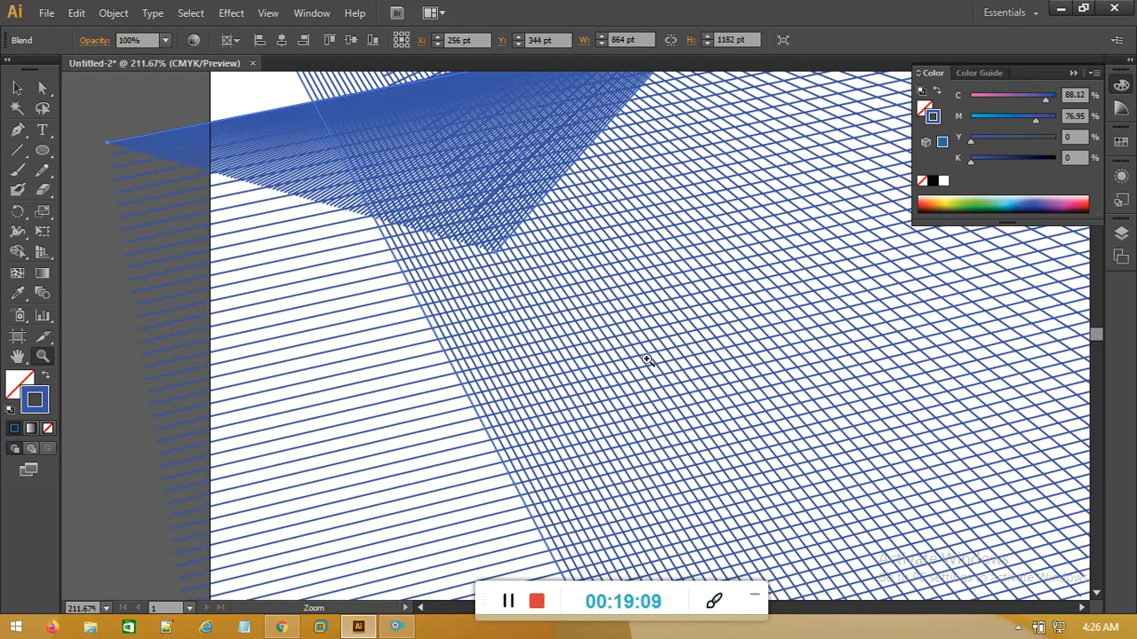
pyautogui.scroll(-3, 688, 363)
pyautogui.click(17, 88)
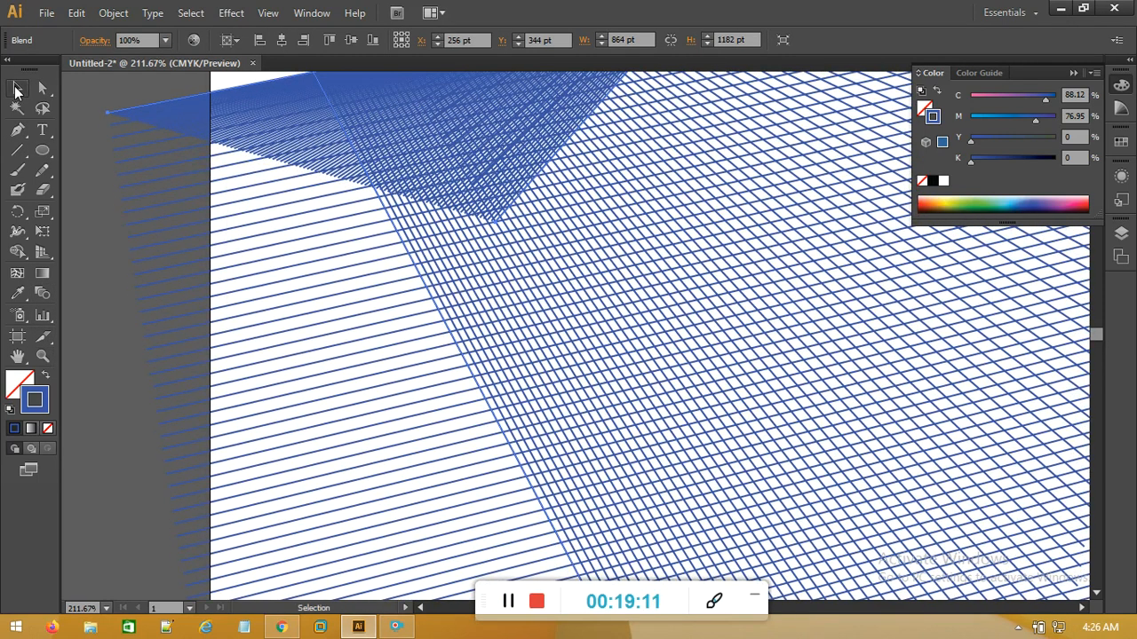
pyautogui.moveTo(101, 112); pyautogui.dragTo(231, 103)
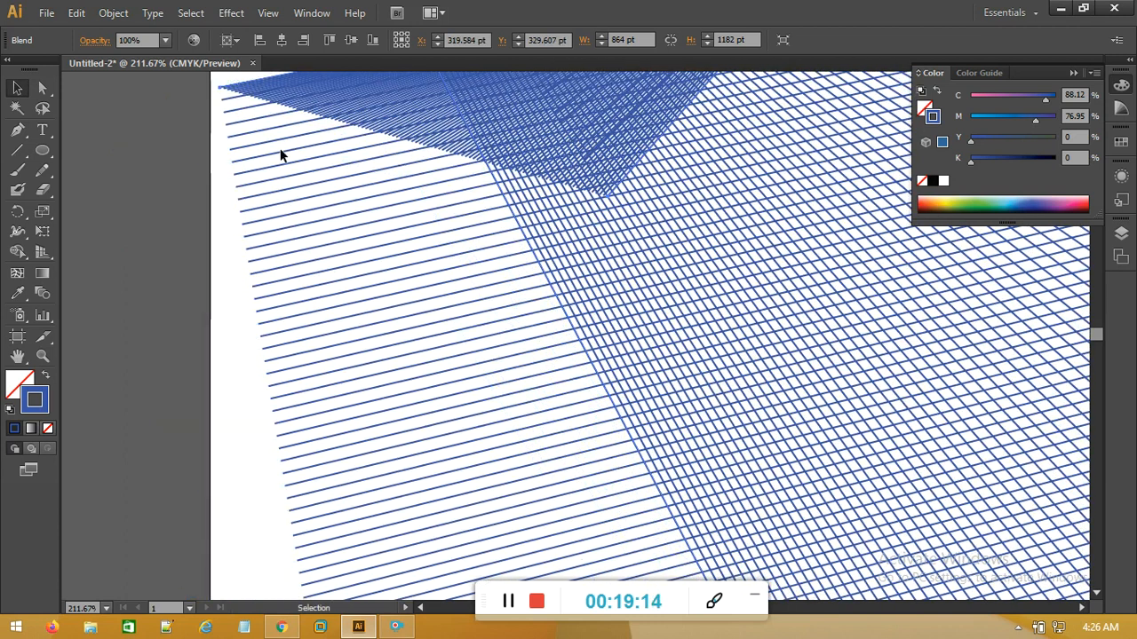
# - Delete the crisscross line blend from the artboard
pyautogui.scroll(-2, 604, 398)
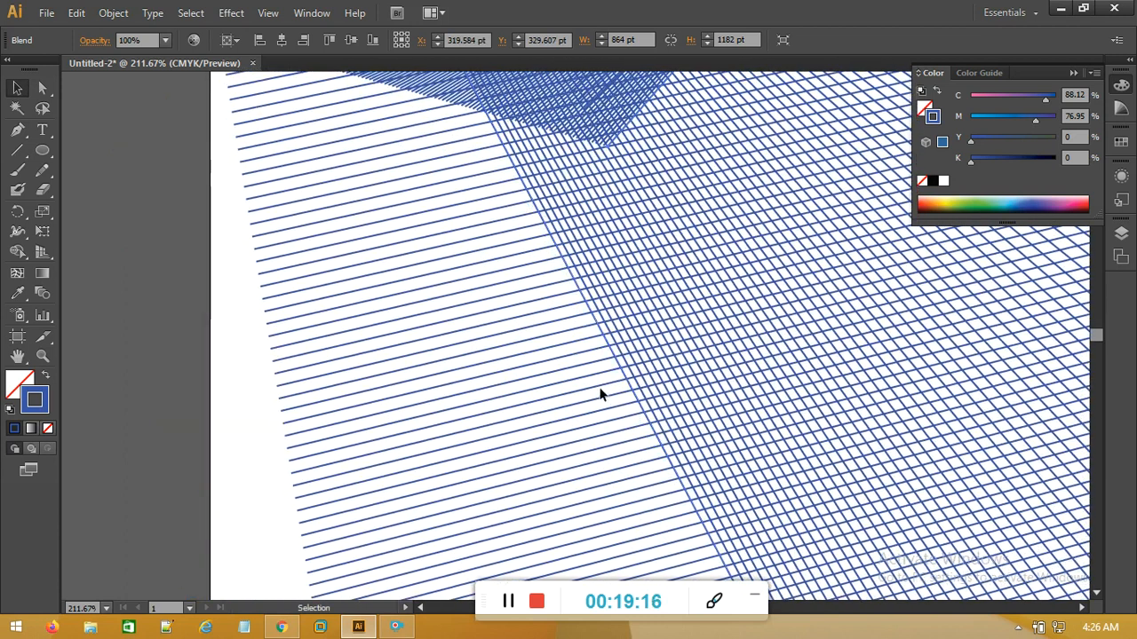
pyautogui.press('Delete')
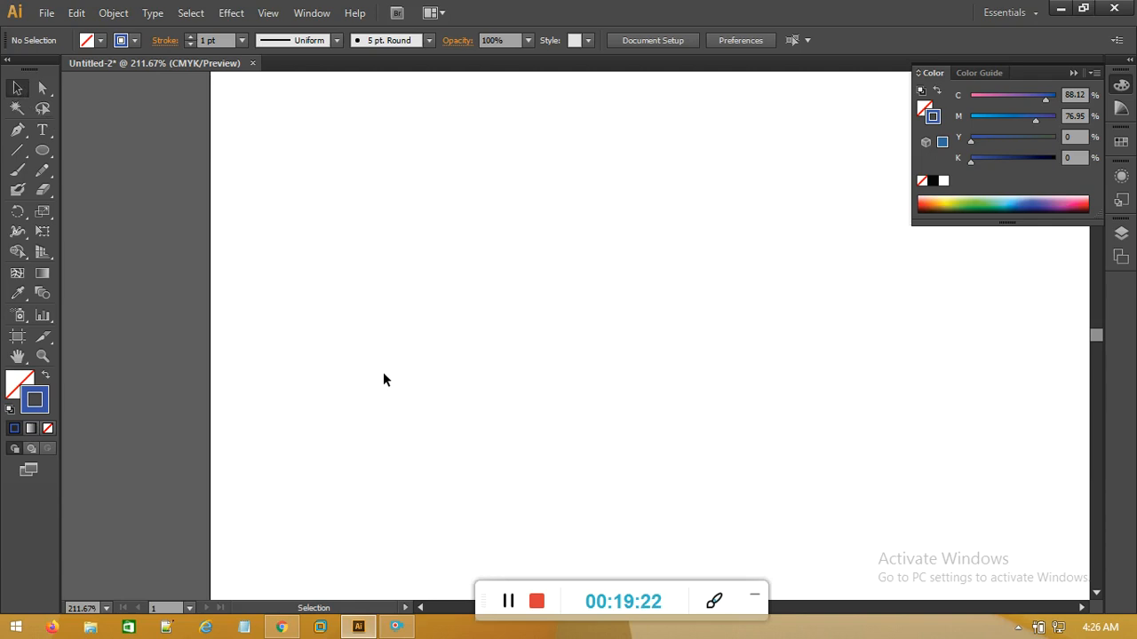
# - Draw a circle about 27 pt across near the empty artboard's left edge and a much smaller circle far to its right at similar height
pyautogui.hscroll(4, 383, 373)
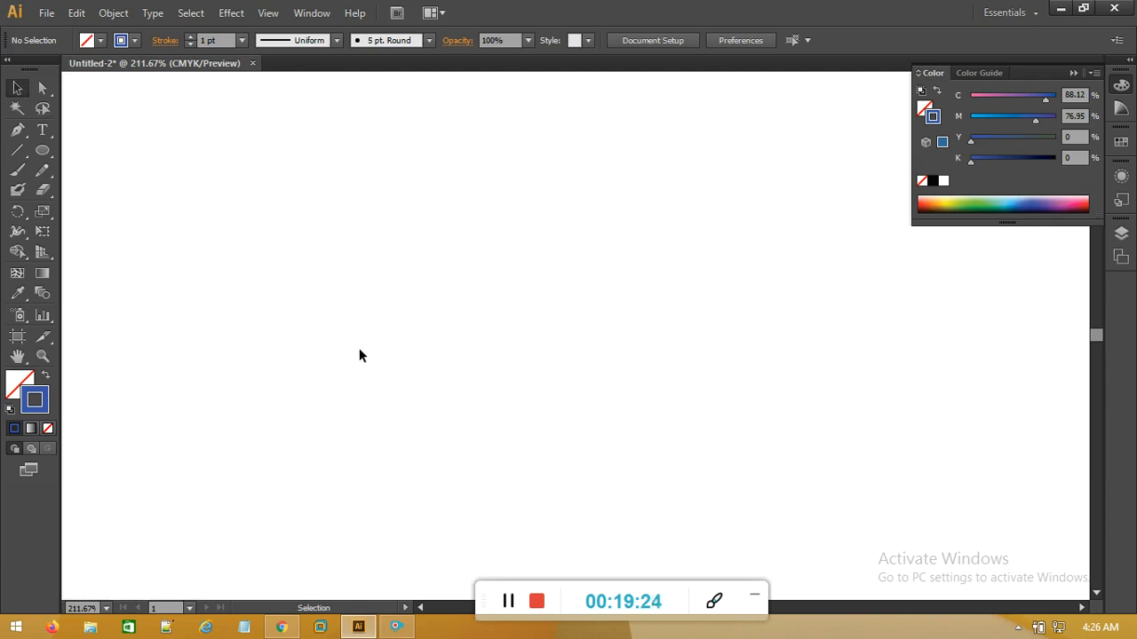
pyautogui.hscroll(-1, 354, 350)
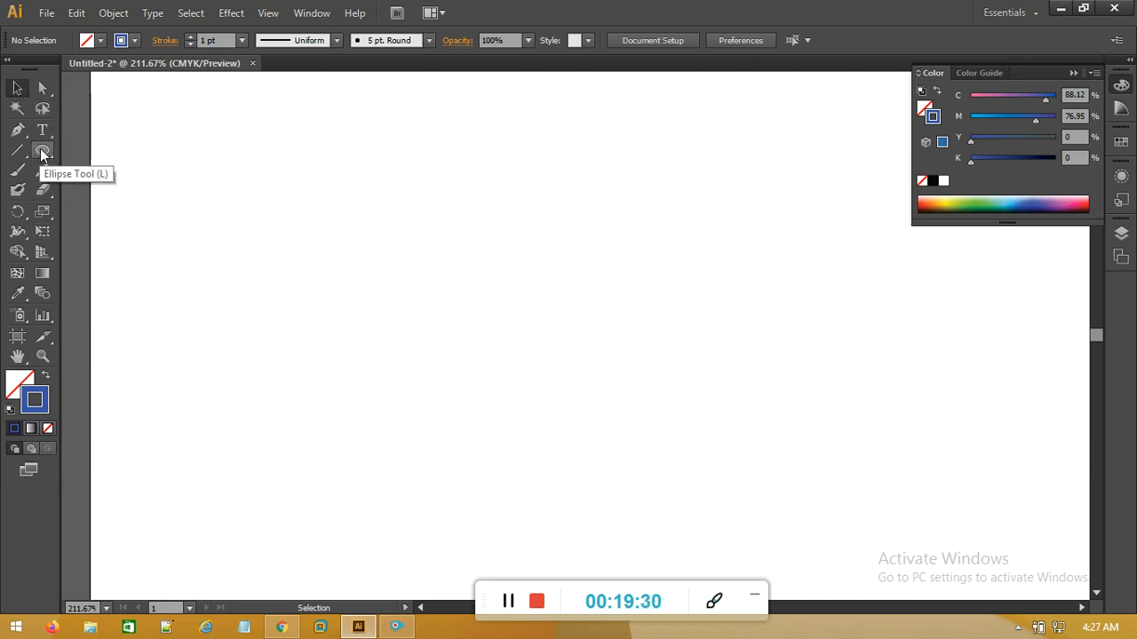
pyautogui.moveTo(45, 153); pyautogui.dragTo(114, 190)
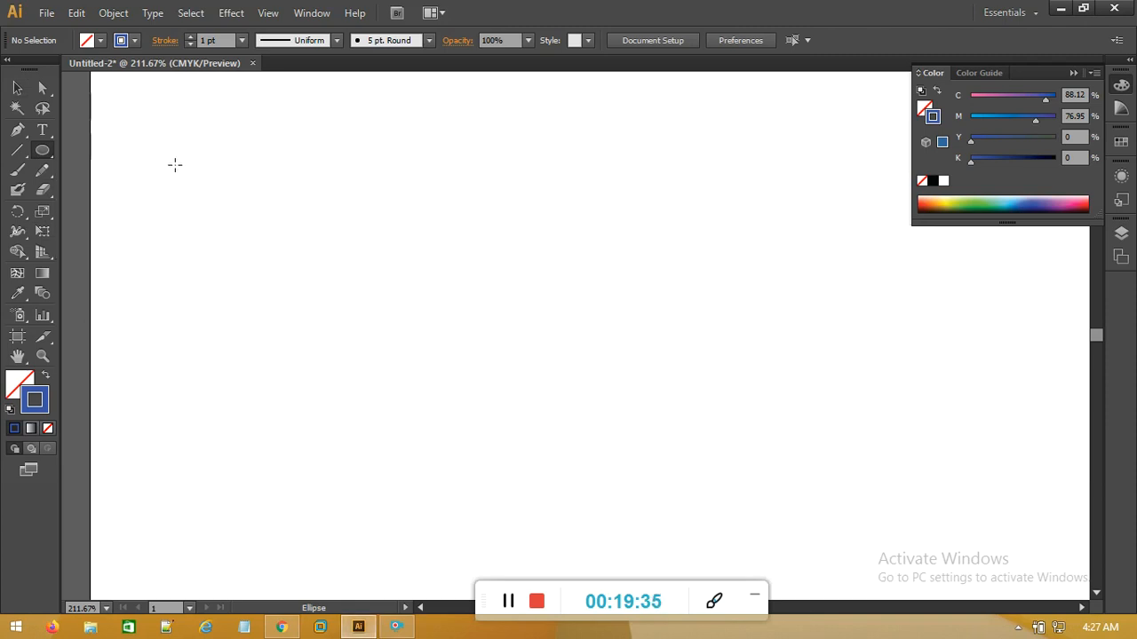
pyautogui.moveTo(167, 149); pyautogui.dragTo(214, 193)
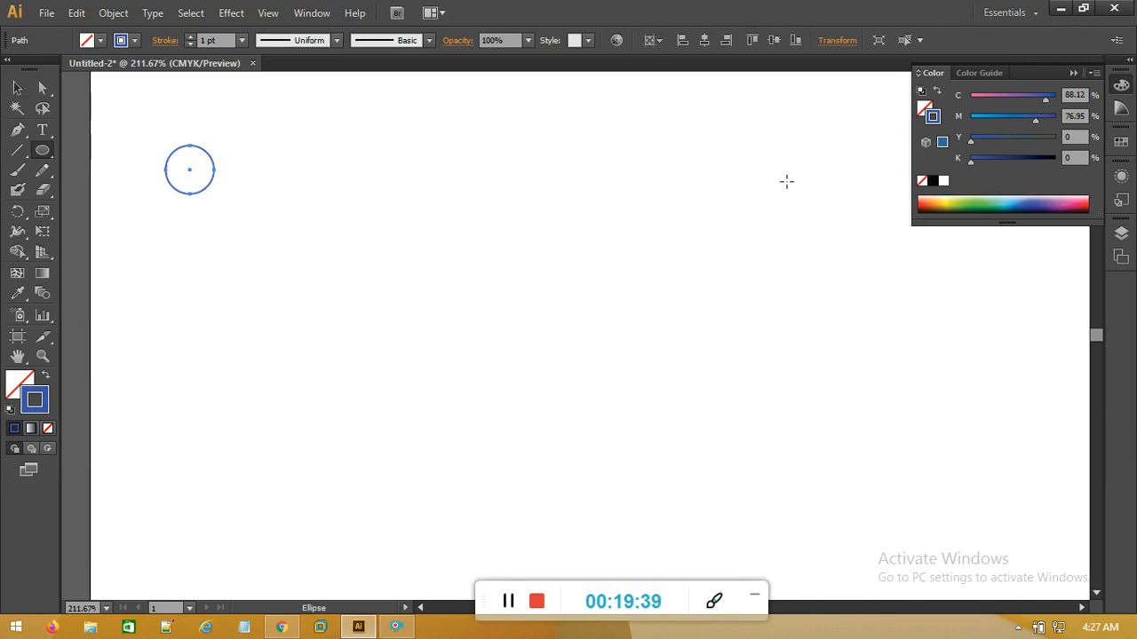
pyautogui.moveTo(794, 169); pyautogui.dragTo(807, 179)
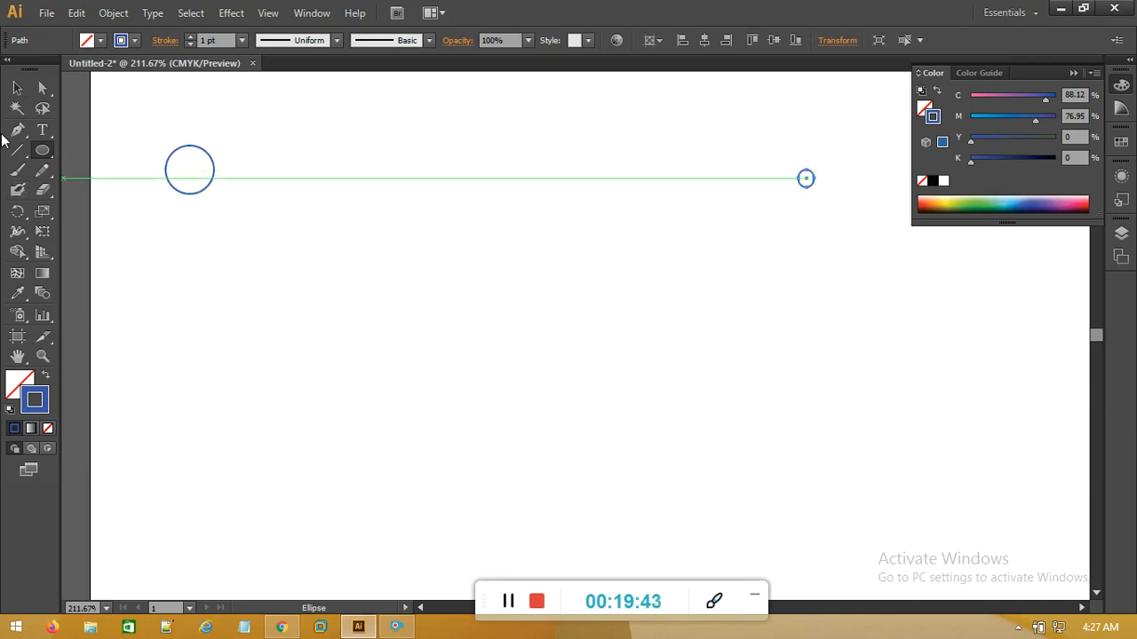
# - Blend the large circle into the small one with the Blend tool to make a row of circles, leaving nothing selected
pyautogui.click(17, 89)
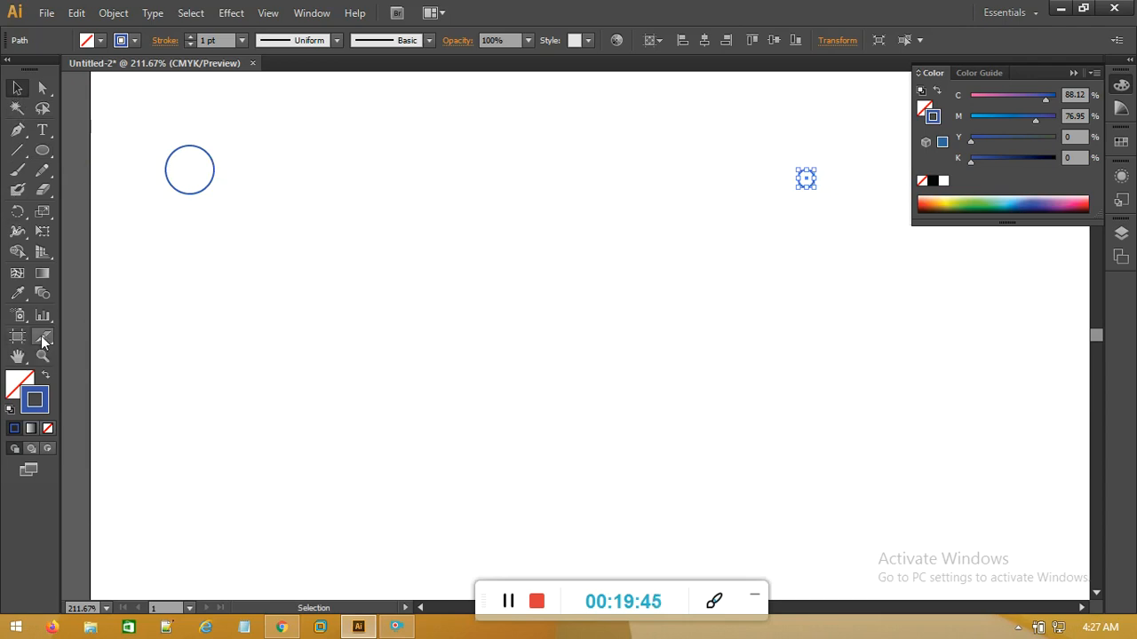
pyautogui.moveTo(142, 116); pyautogui.dragTo(820, 256)
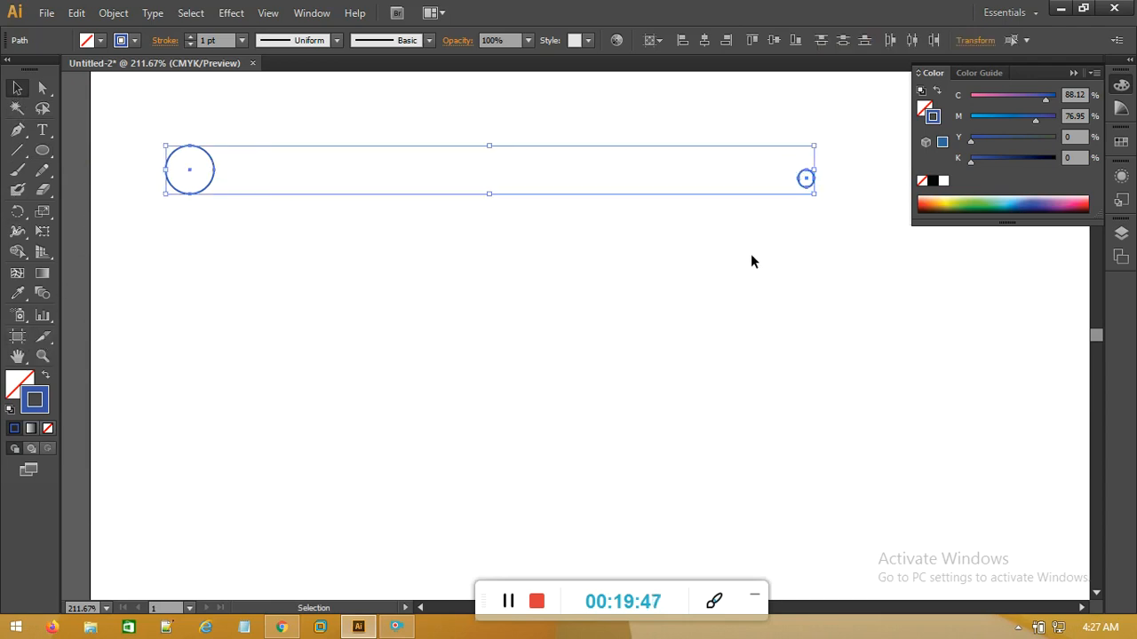
pyautogui.click(43, 294)
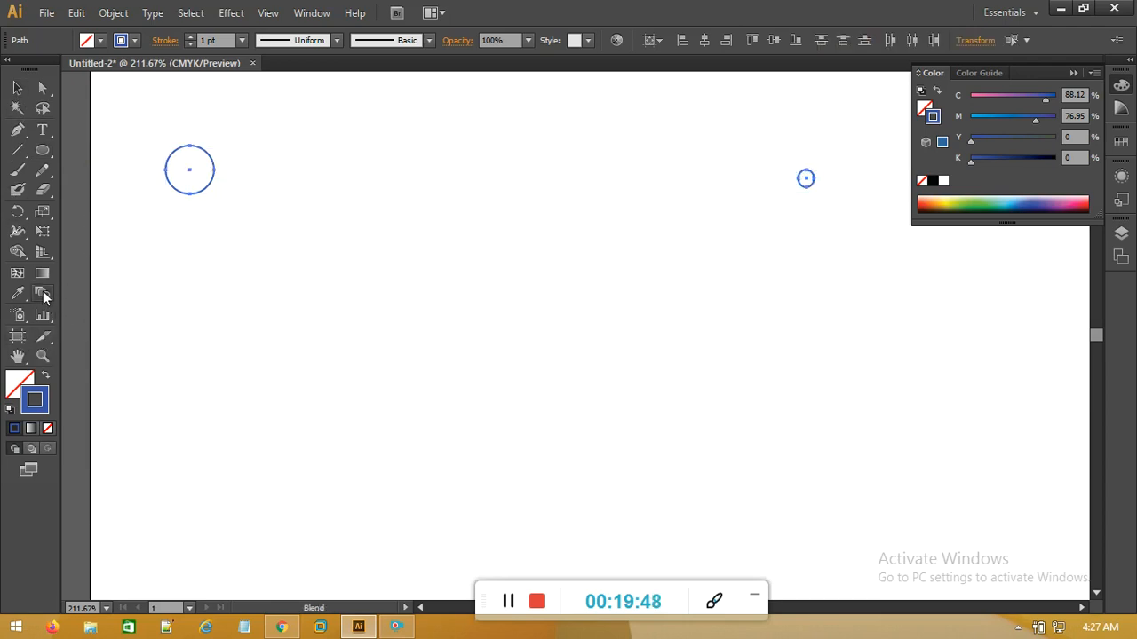
pyautogui.click(207, 153)
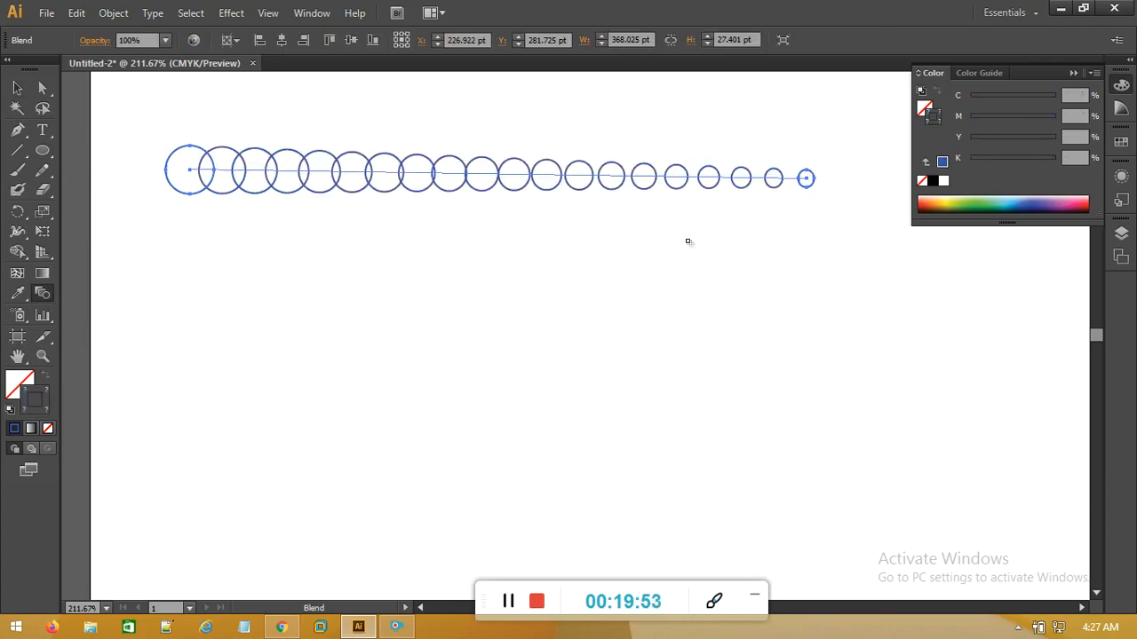
pyautogui.click(16, 88)
pyautogui.click(201, 116)
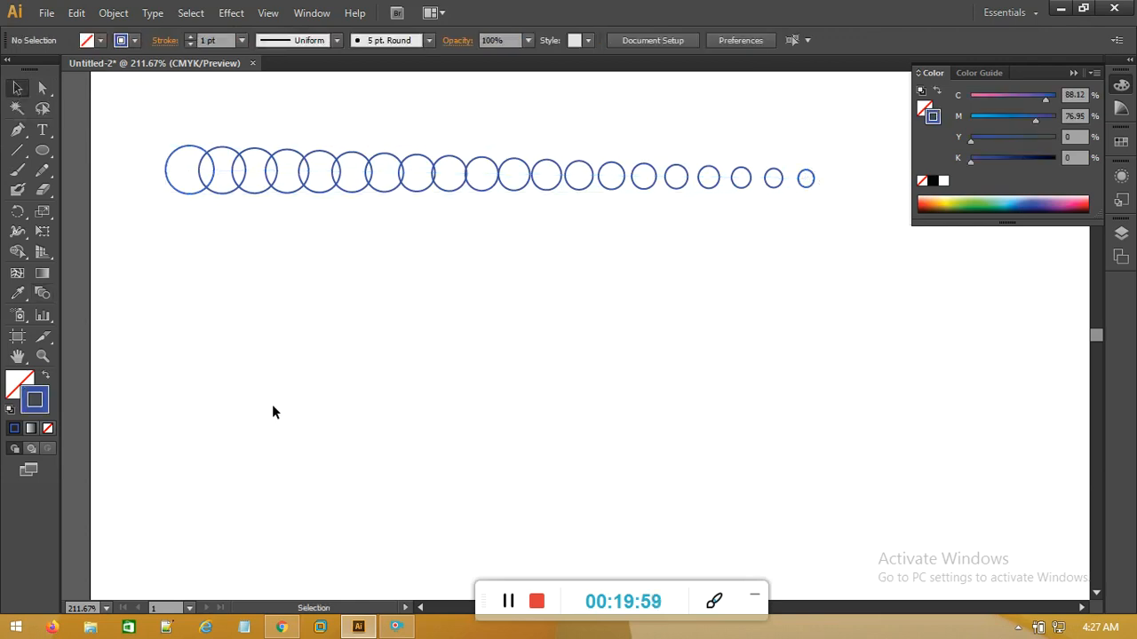
# - Draw an open three-point curve below the circle row with the Pen tool, rising to a crest and dipping toward its right end
pyautogui.click(18, 132)
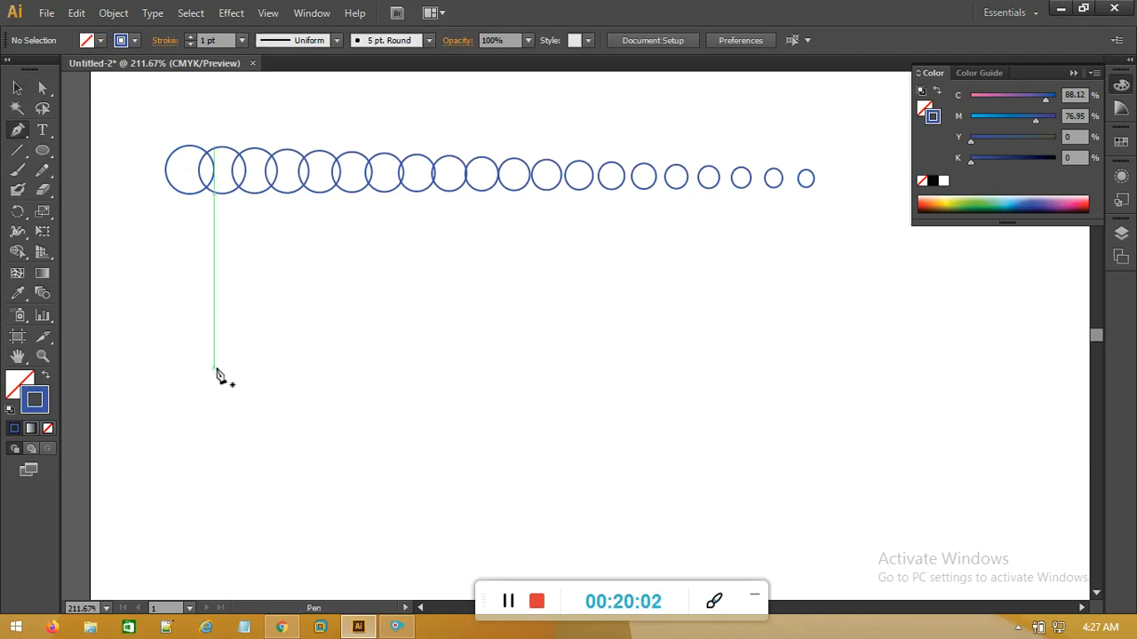
pyautogui.click(214, 472)
pyautogui.moveTo(573, 286); pyautogui.dragTo(682, 323)
pyautogui.moveTo(811, 416); pyautogui.dragTo(860, 391)
# - Replace the circle blend's spine with the drawn curve so the circles follow it, and clear the selection
pyautogui.click(18, 89)
pyautogui.moveTo(839, 132); pyautogui.dragTo(232, 450)
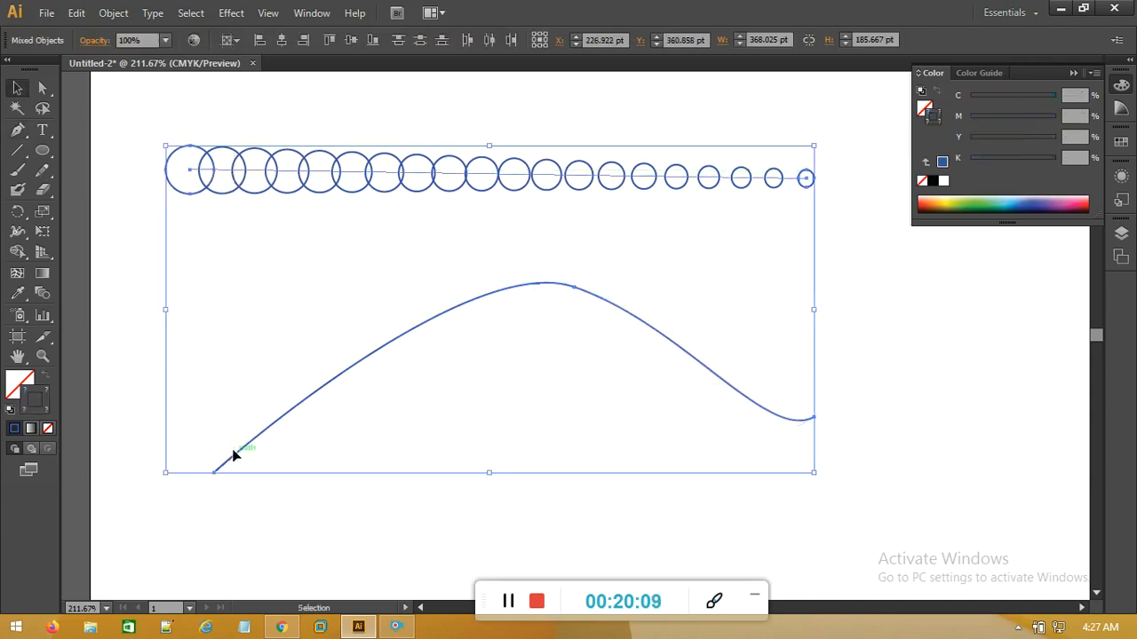
pyautogui.click(113, 13)
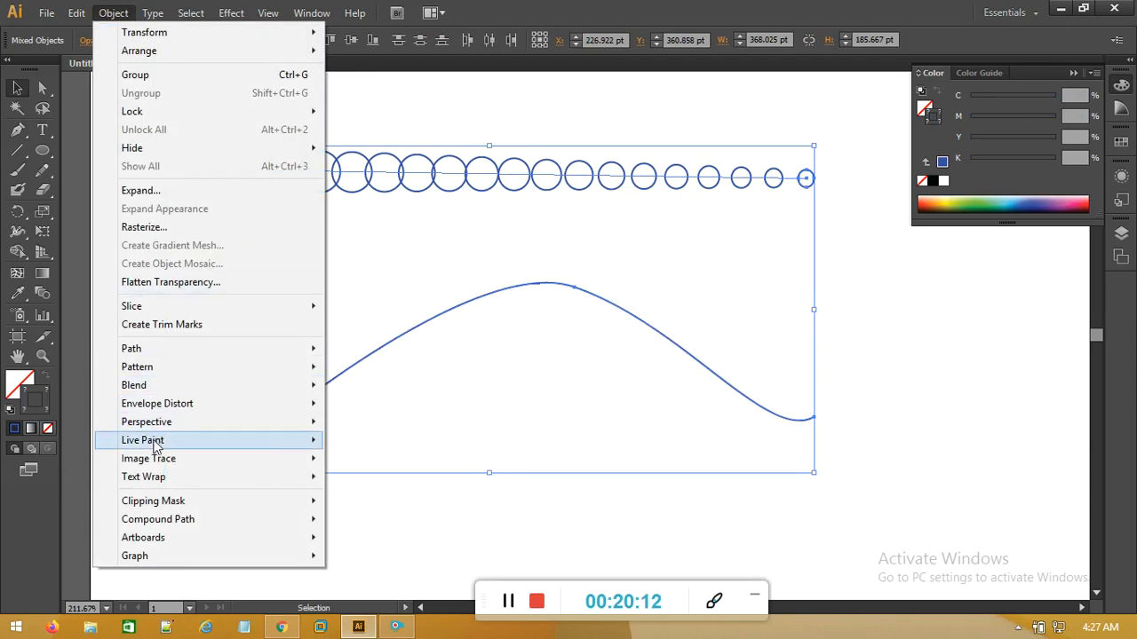
pyautogui.moveTo(152, 391)
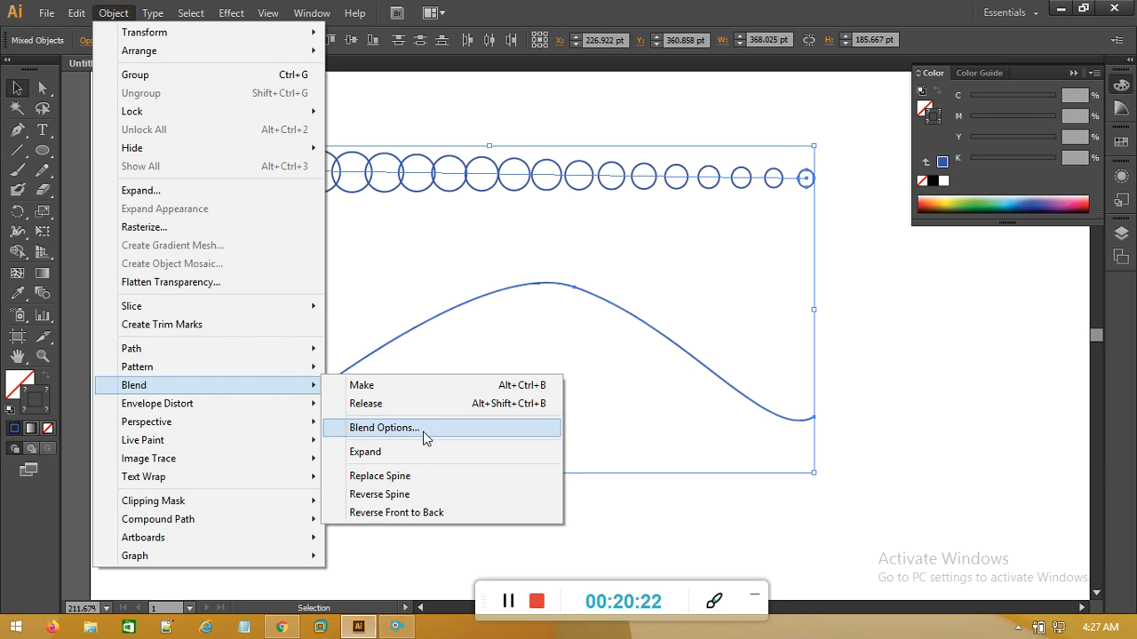
pyautogui.click(404, 477)
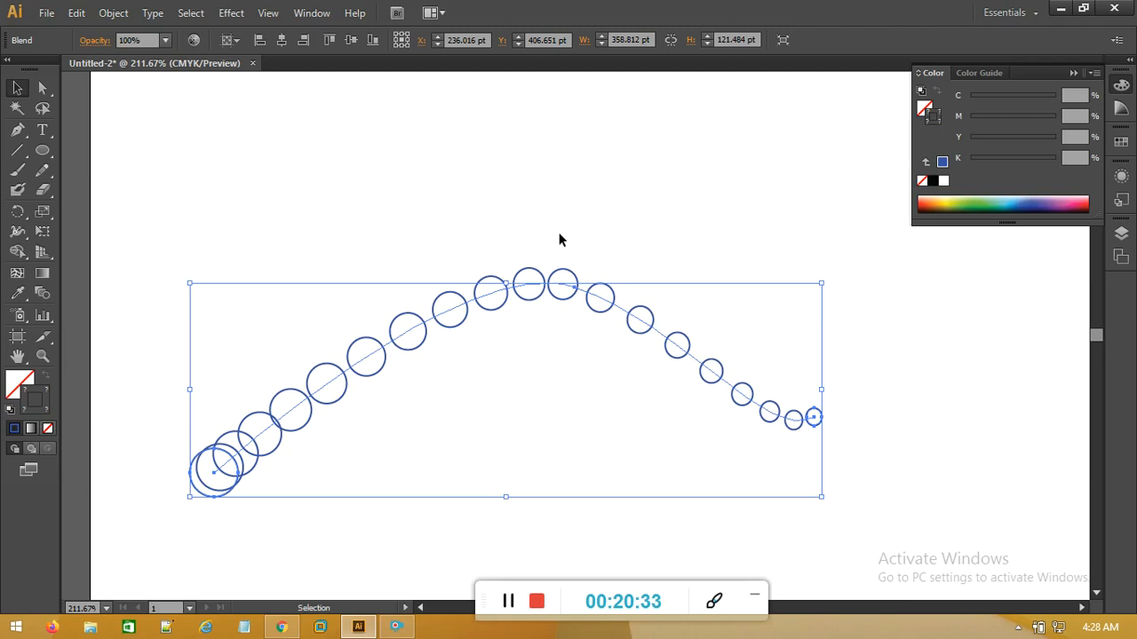
pyautogui.click(239, 104)
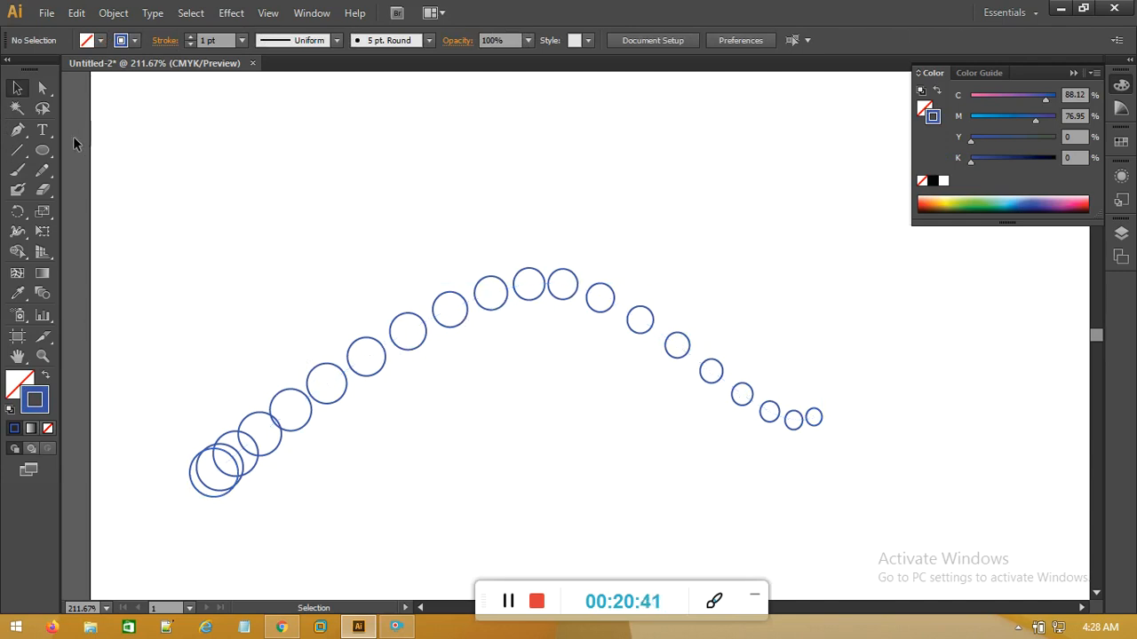
# - Undo the spine replacement and the pen curve, and draw a spiral about 134 pt high below the circle row
pyautogui.click(40, 155)
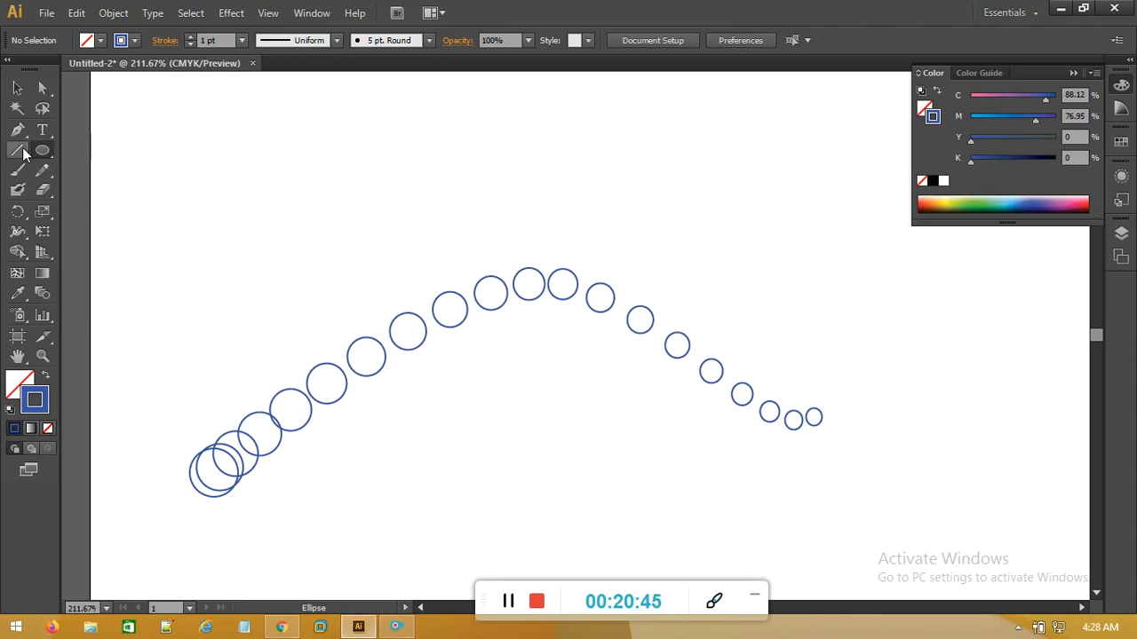
pyautogui.click(24, 155)
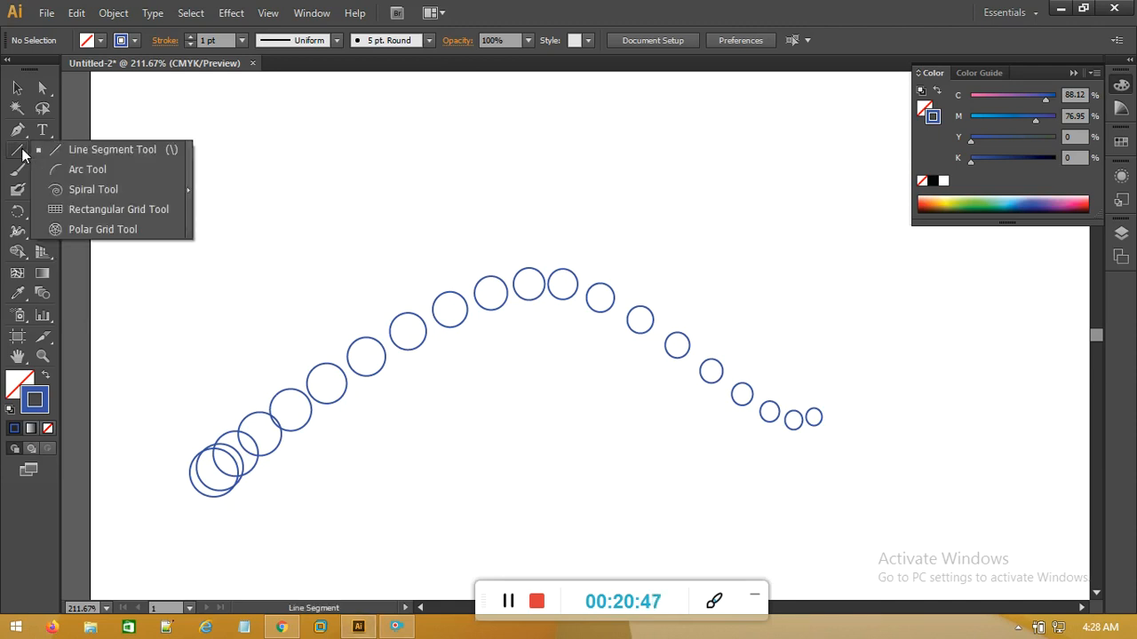
pyautogui.click(80, 189)
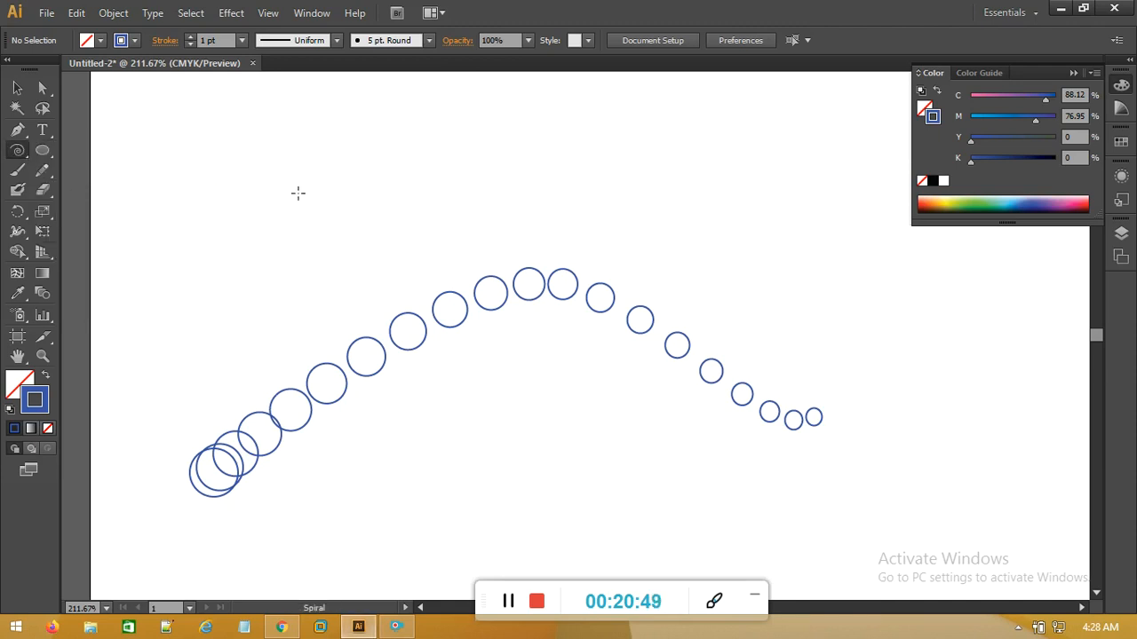
pyautogui.hotkey('ctrl', 'z')
pyautogui.hotkey('ctrl', 'z')
pyautogui.hotkey('ctrl', 'z')
pyautogui.hotkey('ctrl', 'z')
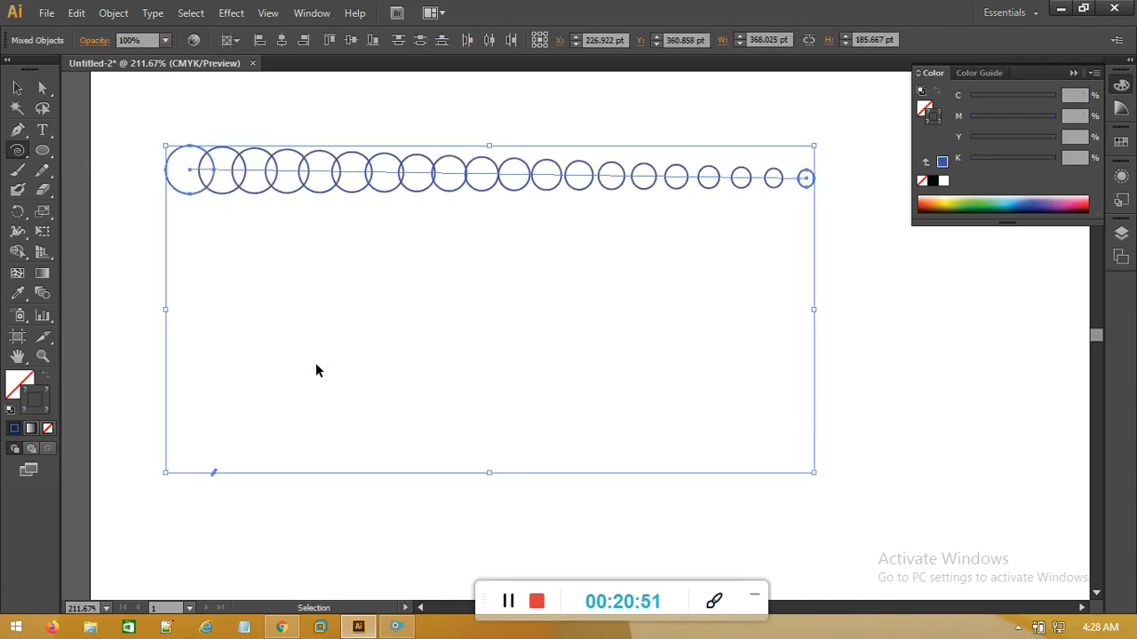
pyautogui.keyDown('ctrl'); pyautogui.click(315, 362); pyautogui.keyUp('ctrl')
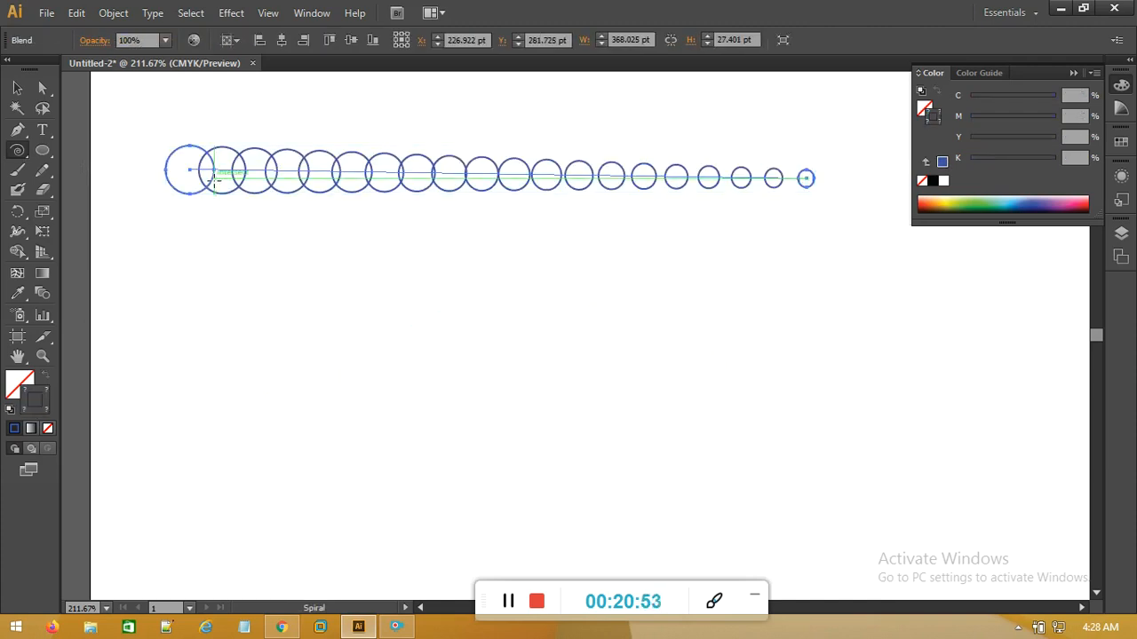
pyautogui.moveTo(391, 349); pyautogui.dragTo(527, 431)
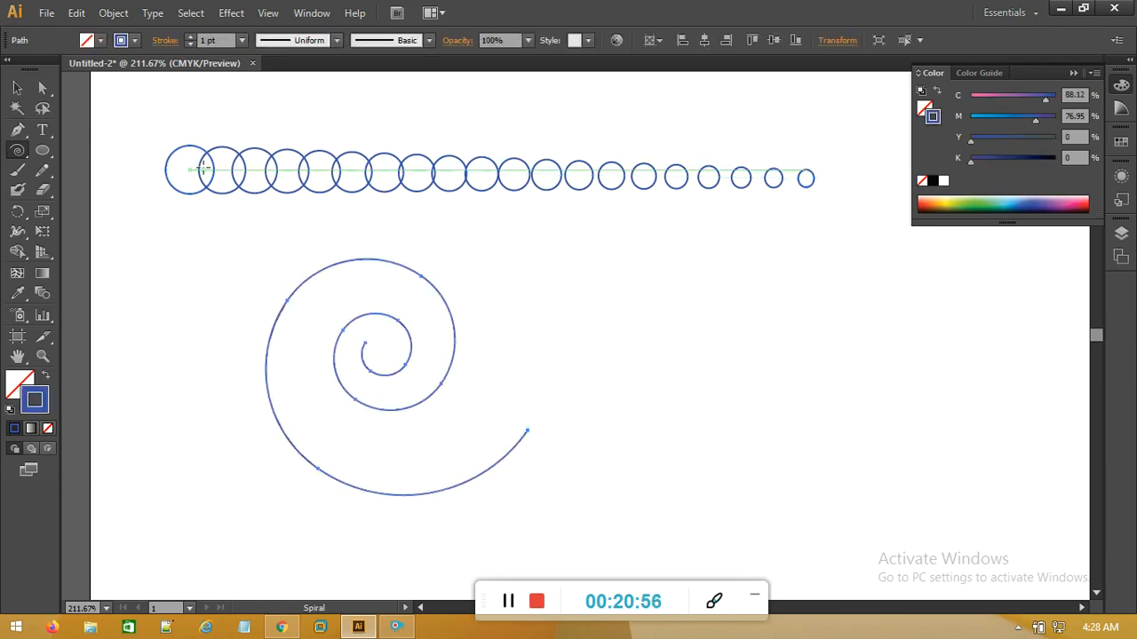
# - Replace the circle blend's spine with the spiral so the circles run along it, and clear the selection
pyautogui.click(17, 87)
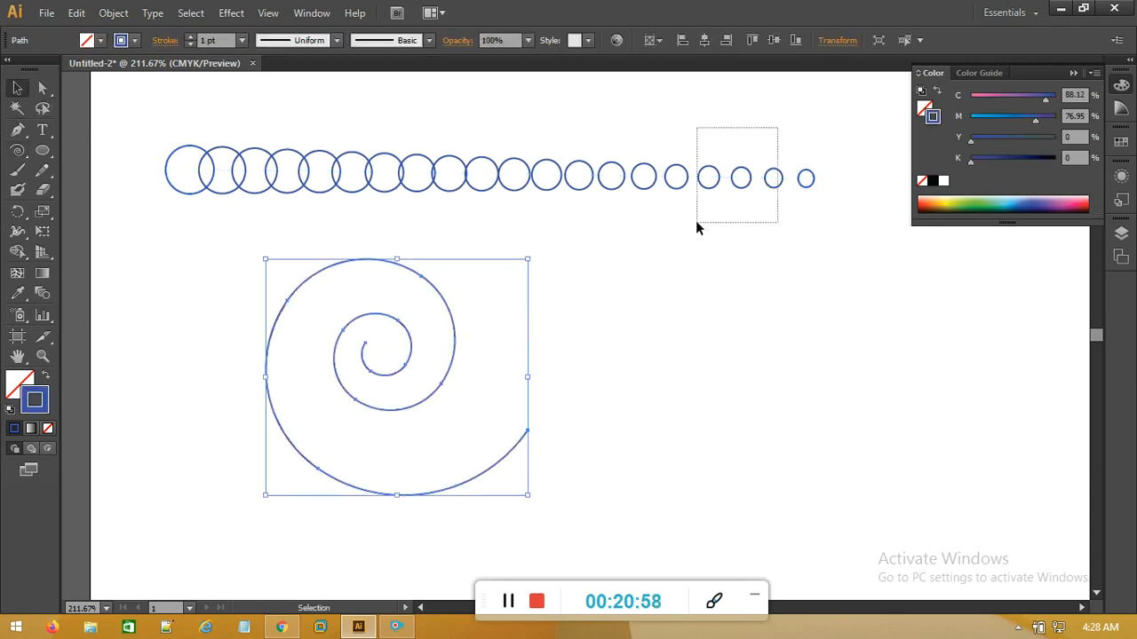
pyautogui.moveTo(773, 139); pyautogui.dragTo(365, 426)
pyautogui.click(114, 12)
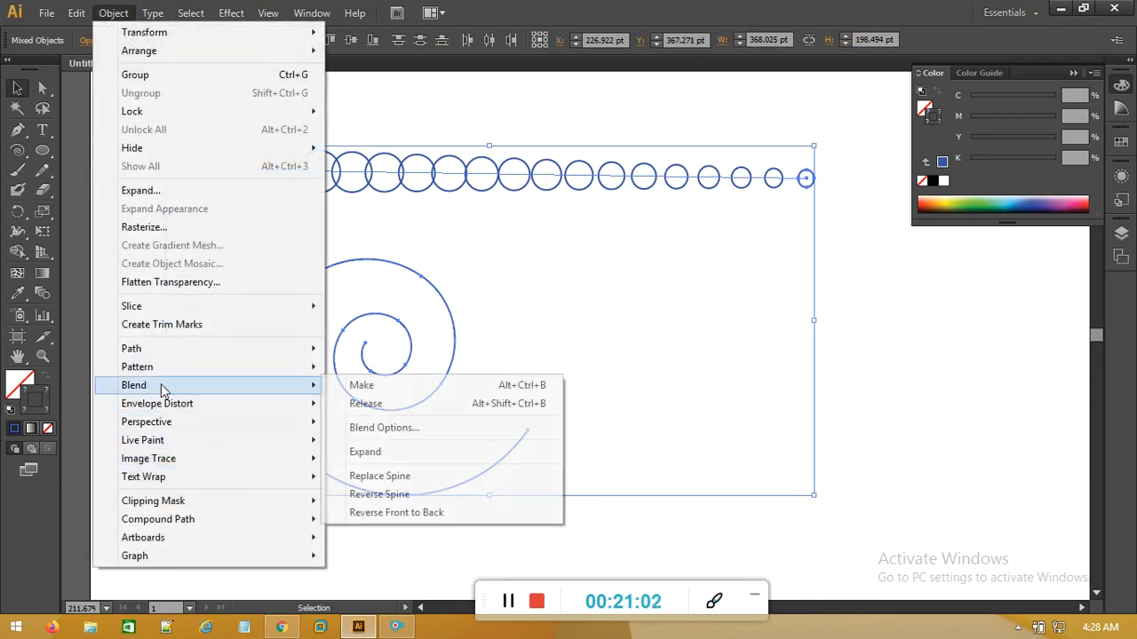
pyautogui.click(387, 482)
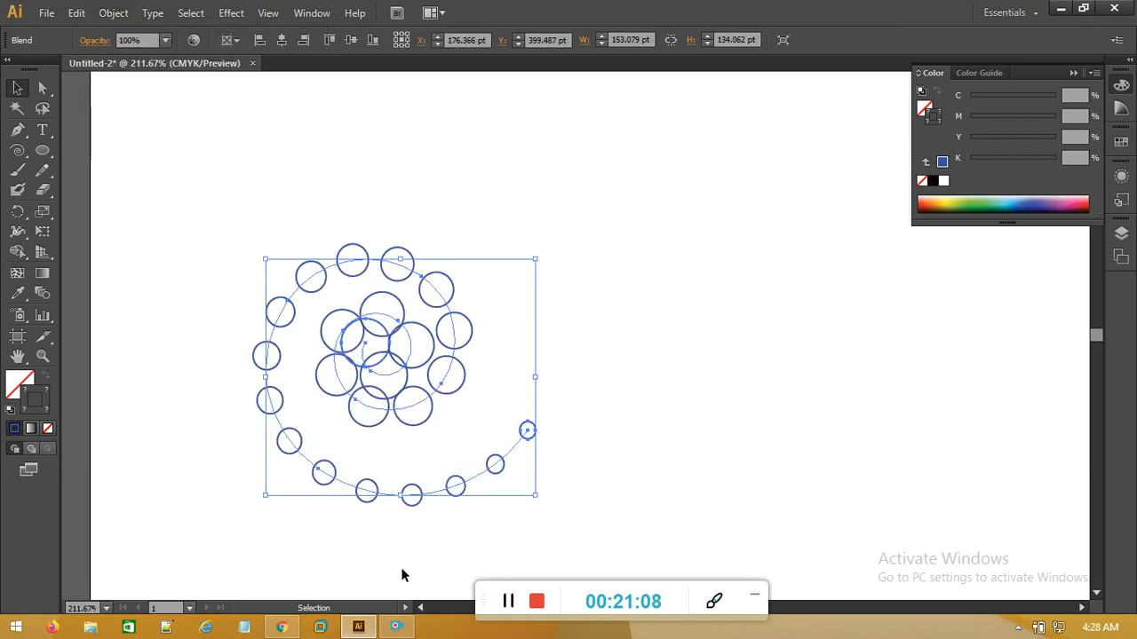
pyautogui.click(460, 207)
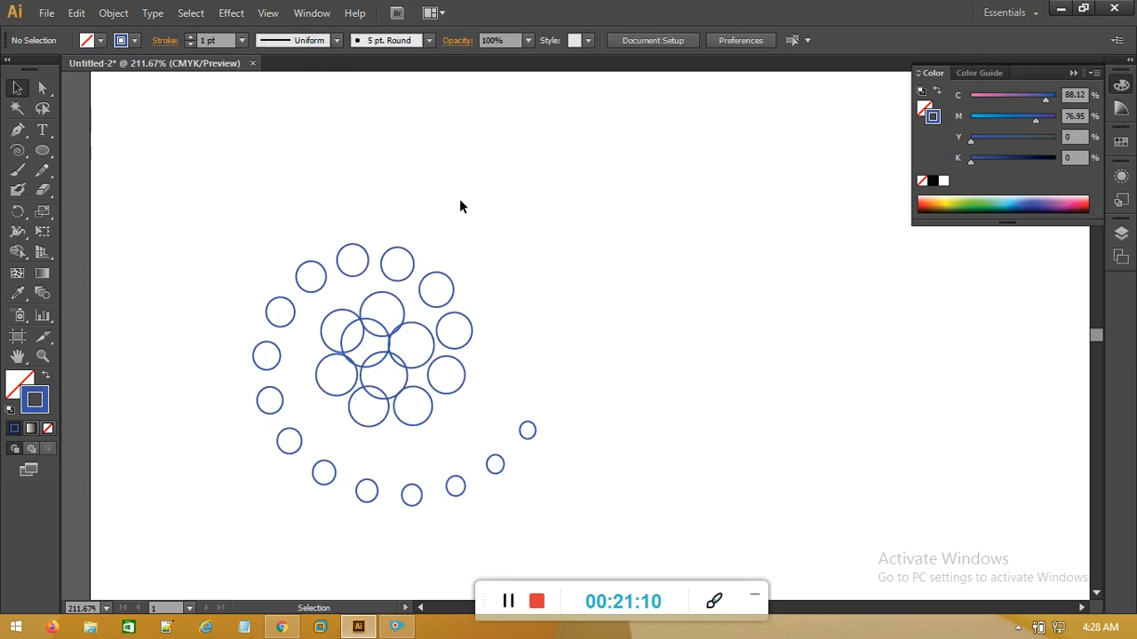
# - Undo the spiral spine replacement and delete the row of blended circles above the spiral
pyautogui.hotkey('ctrl', 'z')
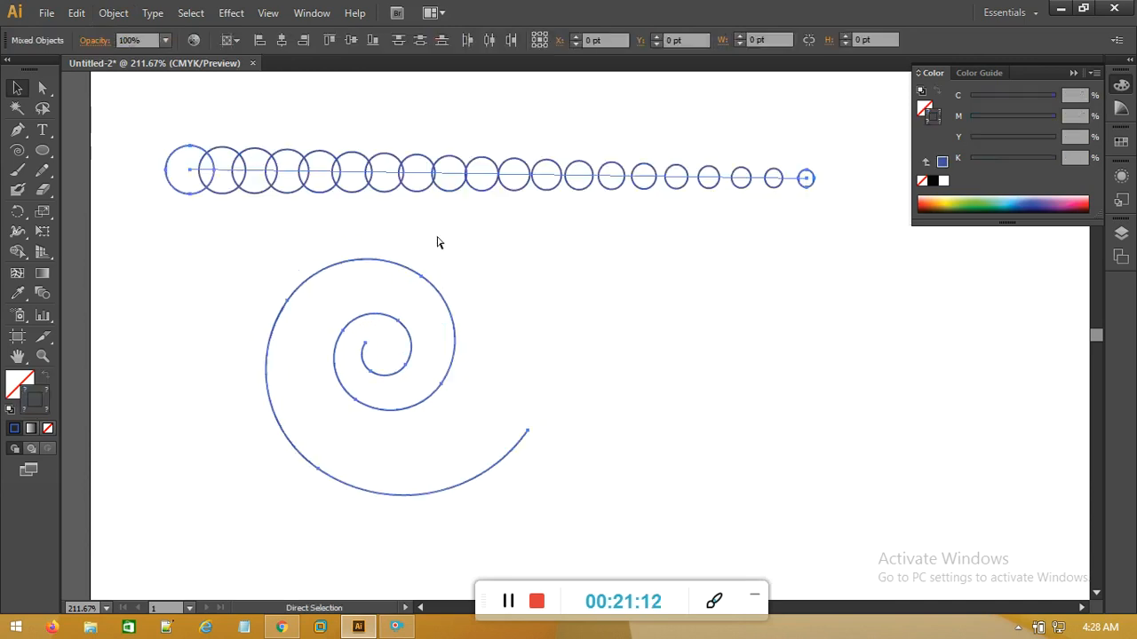
pyautogui.click(512, 97)
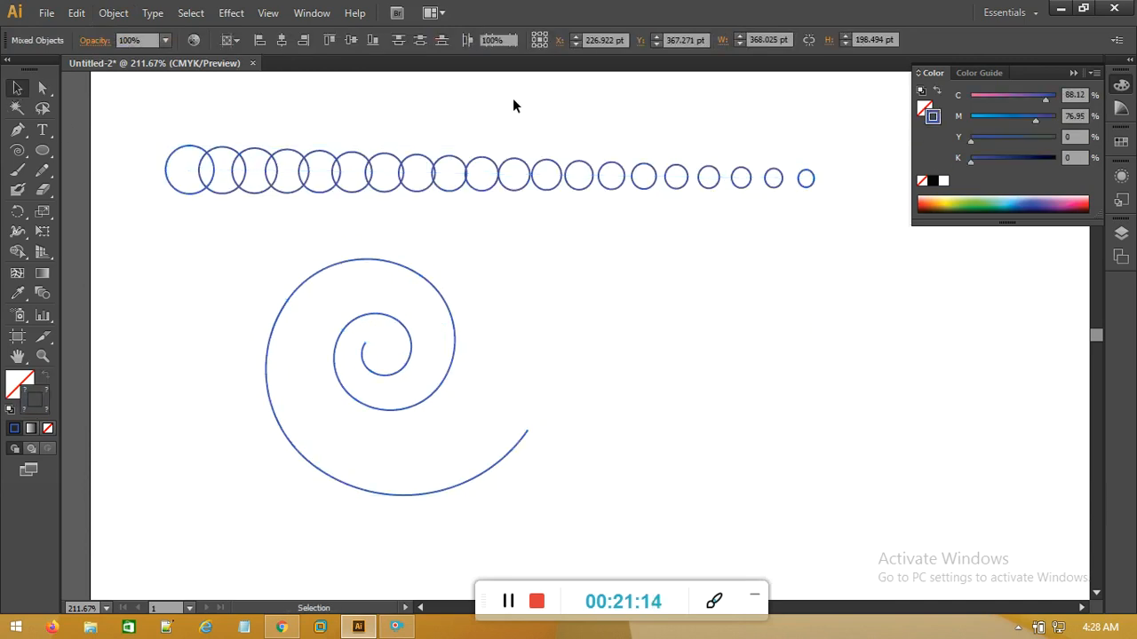
pyautogui.moveTo(550, 146); pyautogui.dragTo(182, 199)
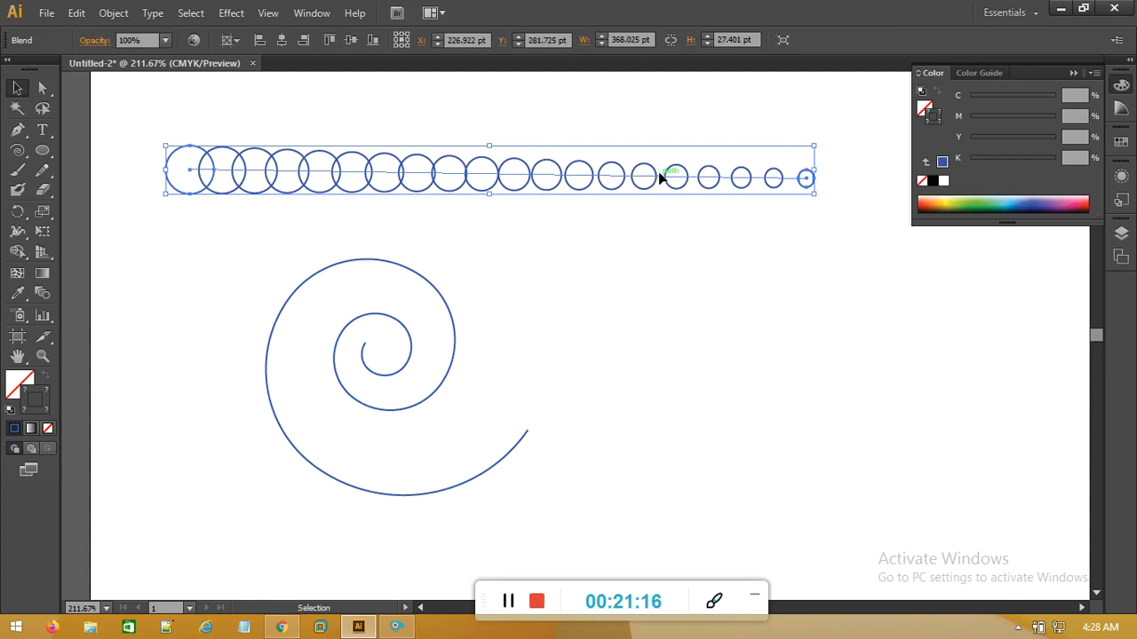
pyautogui.press('Delete')
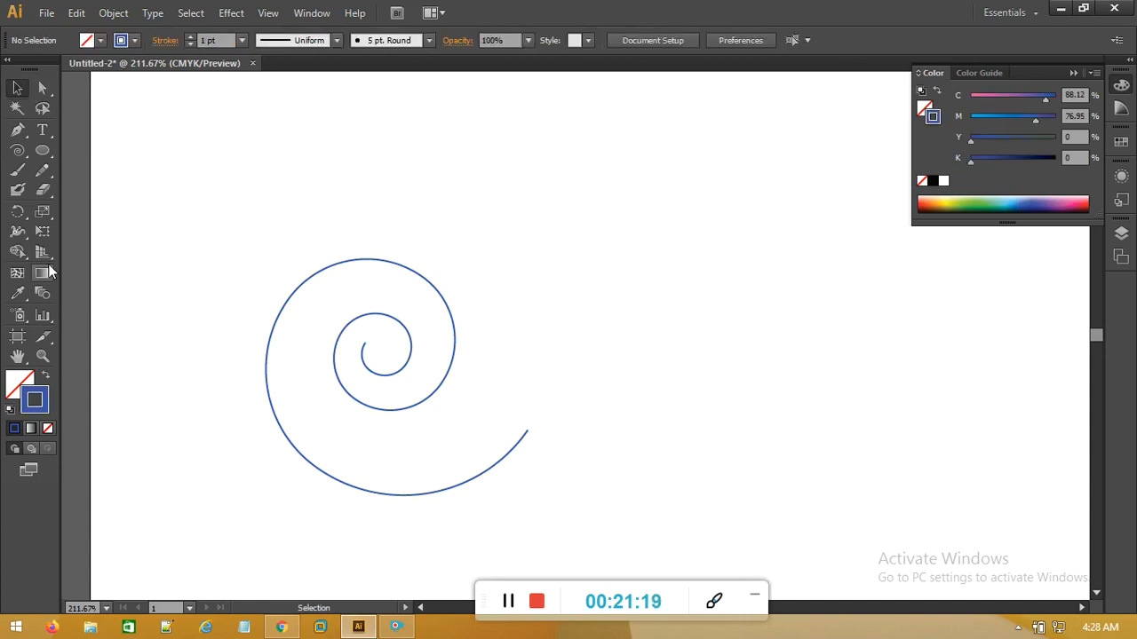
# - Draw two tiny circles above the spiral, one near the artboard's left edge and one starting near X 306 pt, Y 252 pt
pyautogui.click(43, 150)
pyautogui.moveTo(138, 120); pyautogui.dragTo(147, 130)
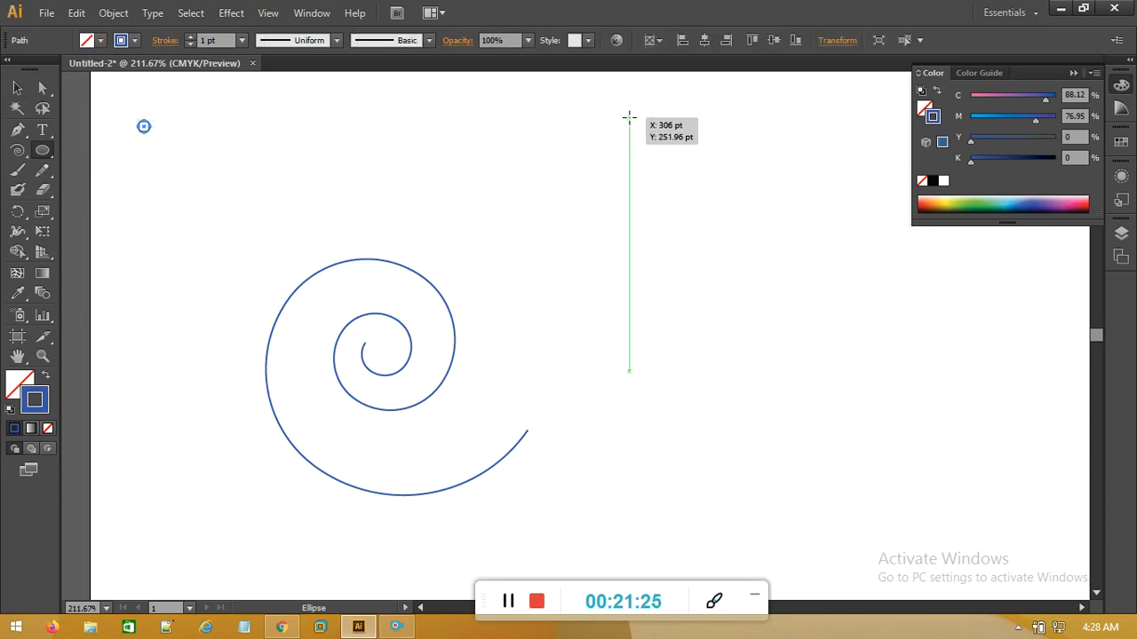
pyautogui.moveTo(628, 120); pyautogui.dragTo(638, 127)
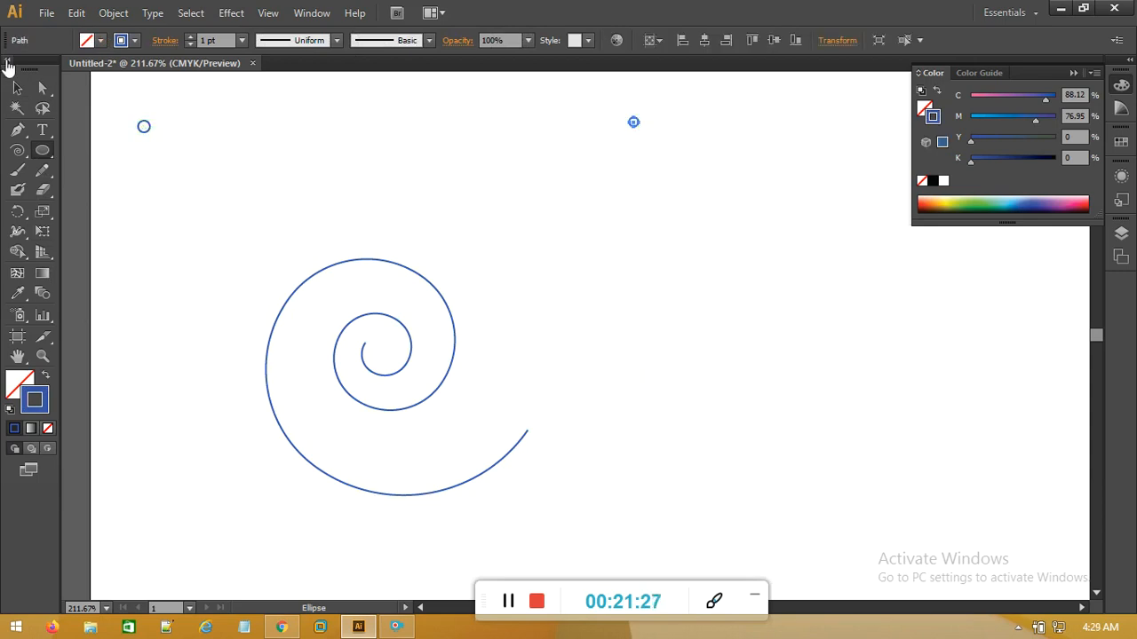
# - Blend the two tiny circles above the spiral into a row of circles and clear the selection
pyautogui.click(18, 89)
pyautogui.moveTo(716, 90); pyautogui.dragTo(95, 187)
pyautogui.press('a')
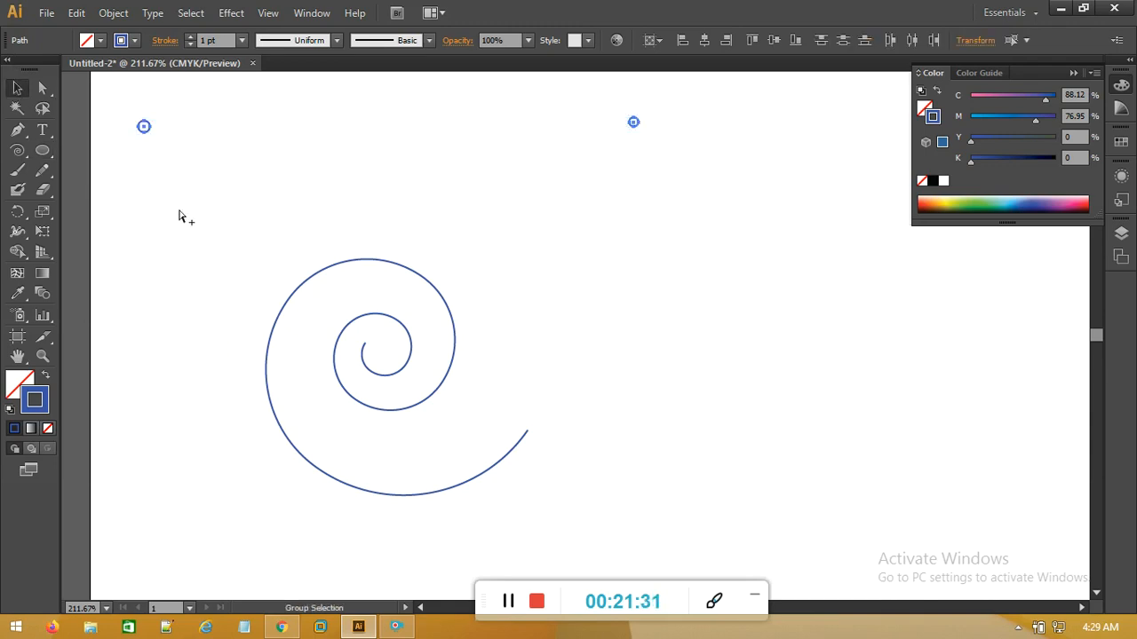
pyautogui.hotkey('ctrl', 'alt', 'b')
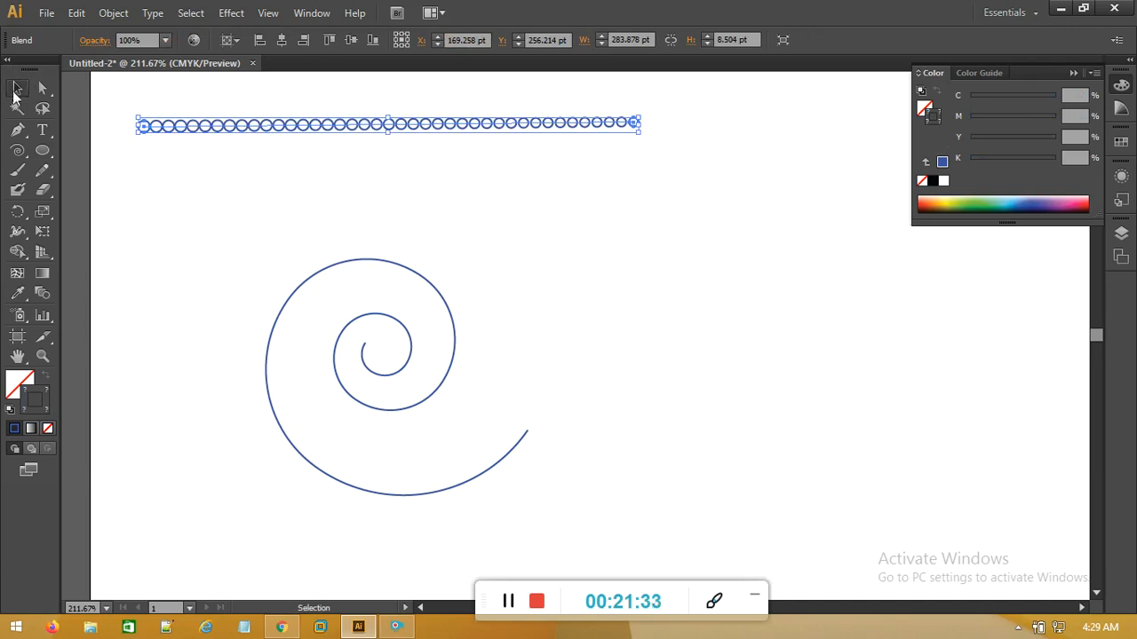
pyautogui.click(271, 190)
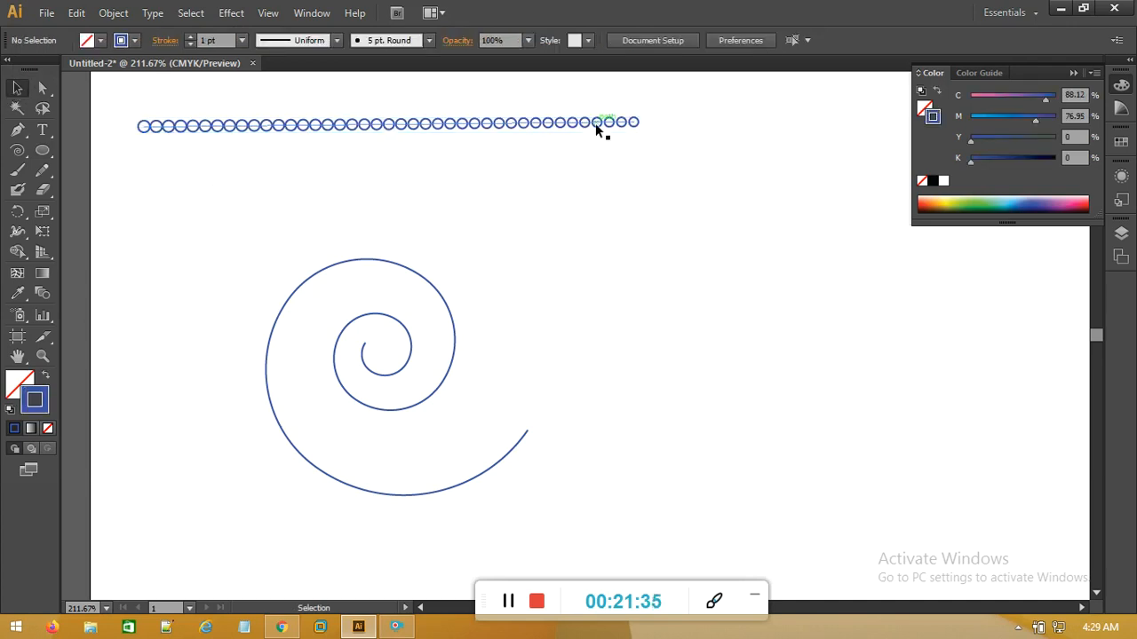
# - Replace the new circle blend's spine with the spiral below it, and deselect the result
pyautogui.moveTo(721, 108); pyautogui.dragTo(180, 401)
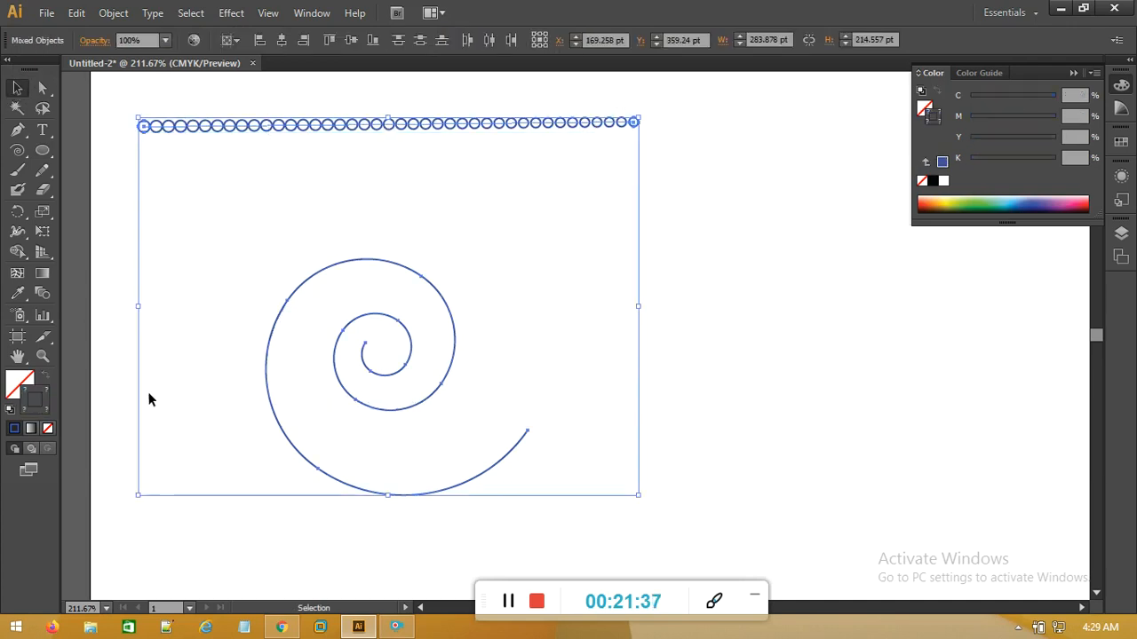
pyautogui.click(113, 12)
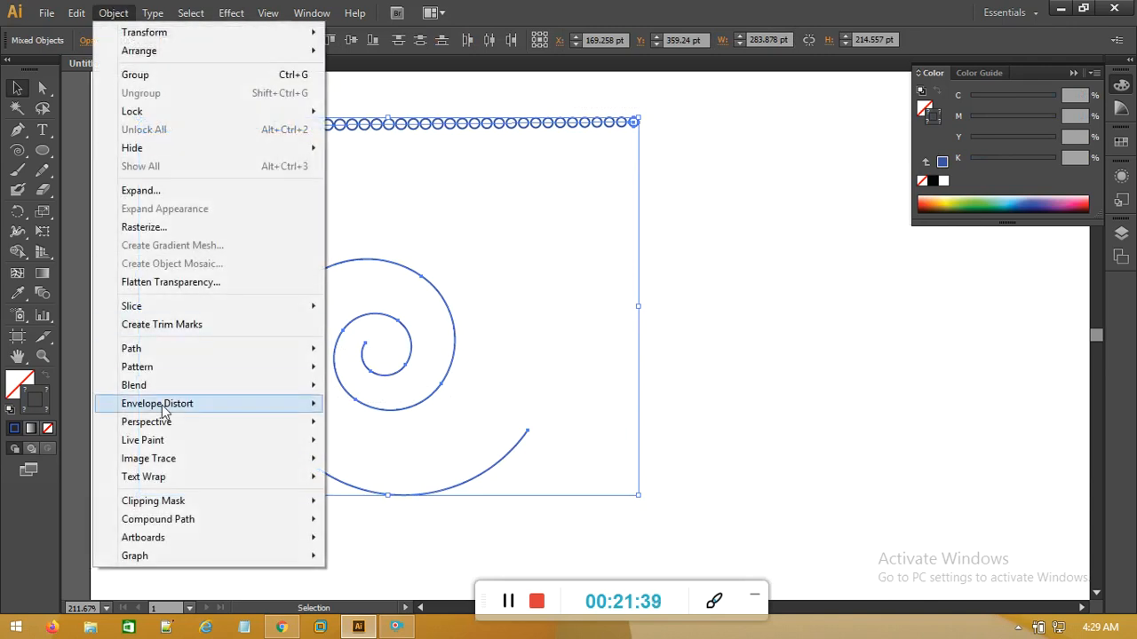
pyautogui.moveTo(291, 386)
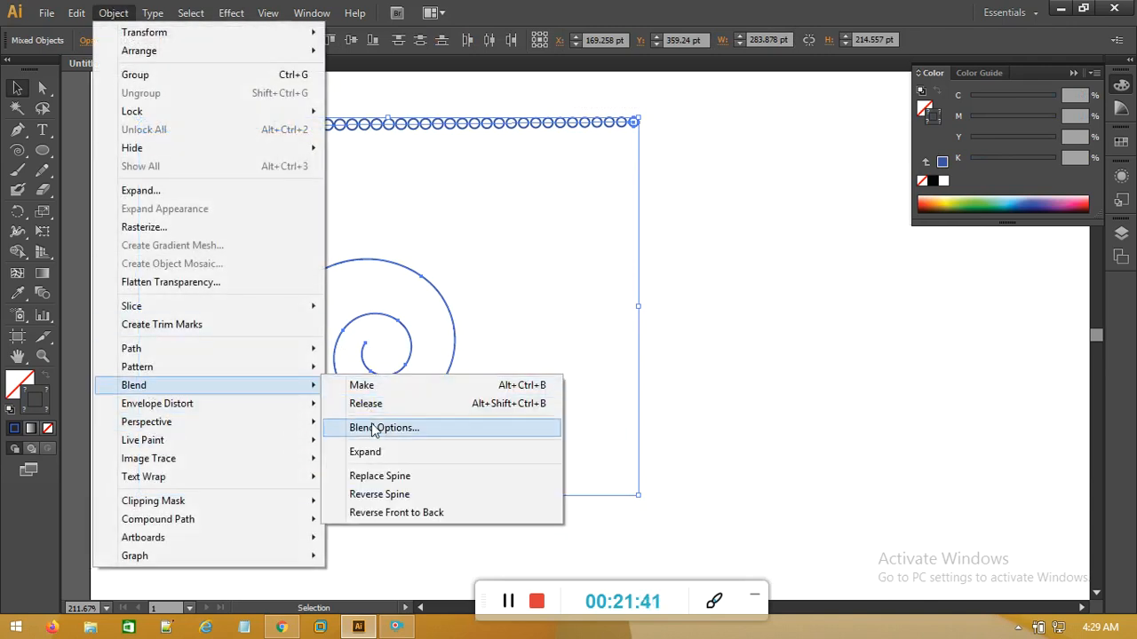
pyautogui.click(367, 476)
pyautogui.click(365, 175)
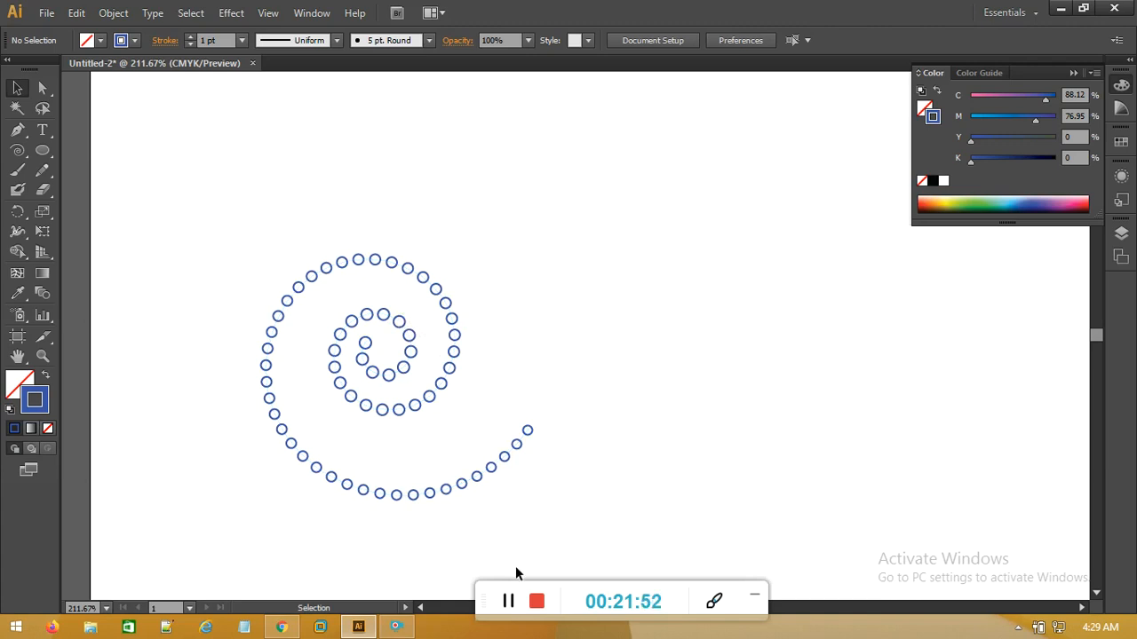
pyautogui.moveTo(494, 597); pyautogui.dragTo(514, 510)
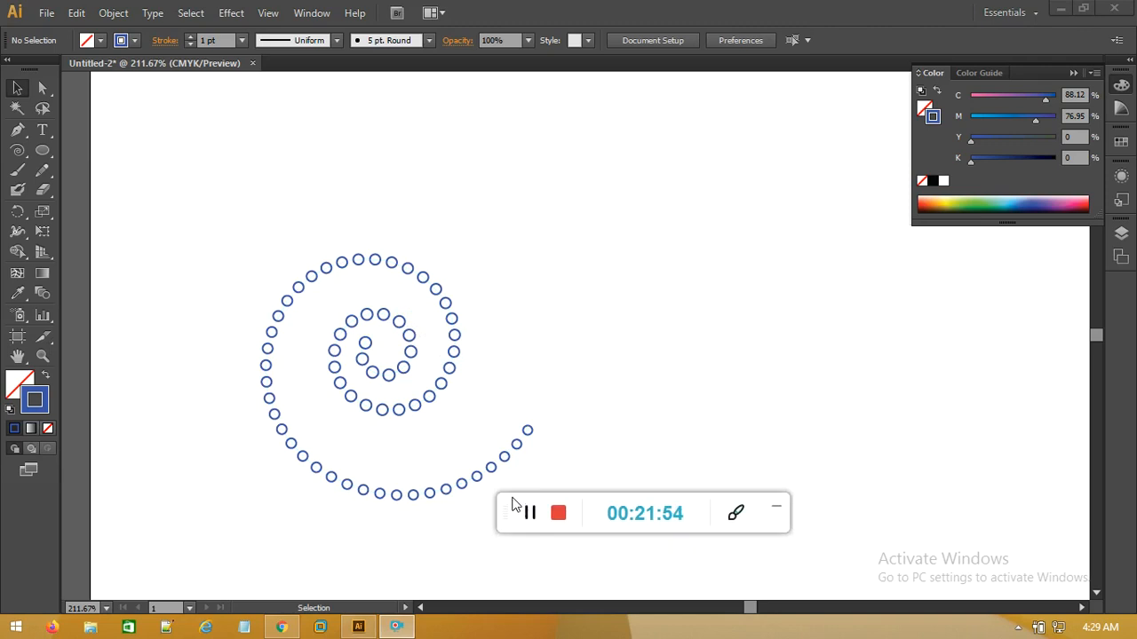